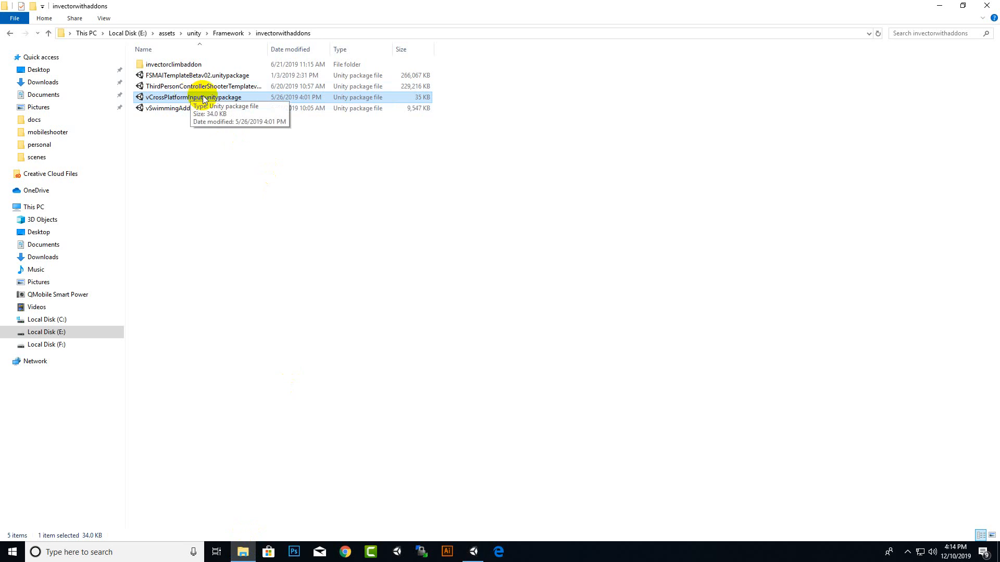
Step: Switch to Unity and open the vShooter_Mobile_WITHInventory scene from the DemoScenes folder under Invector-3rdPersonController/Shooter
click(473, 552)
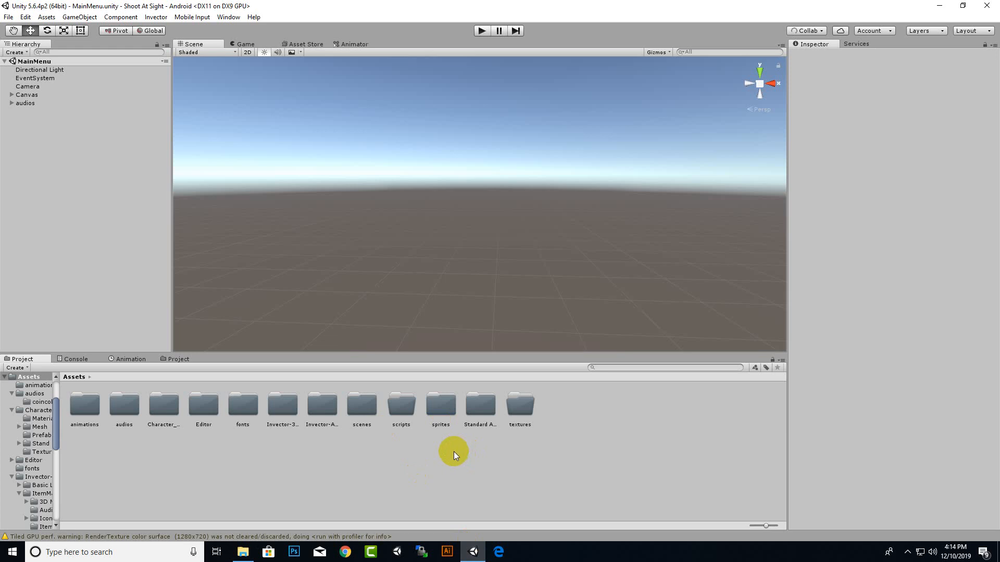
double_click(295, 417)
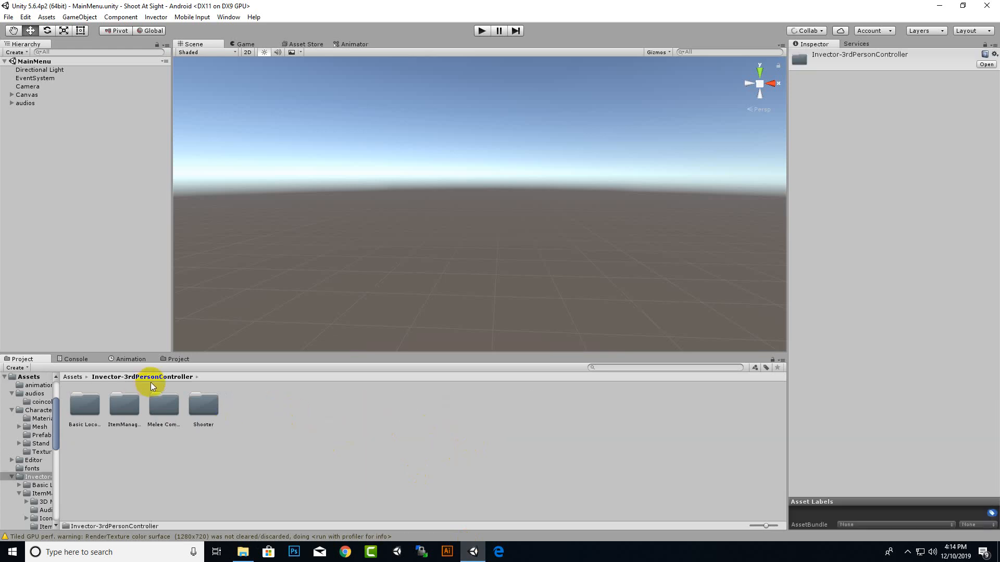
click(216, 456)
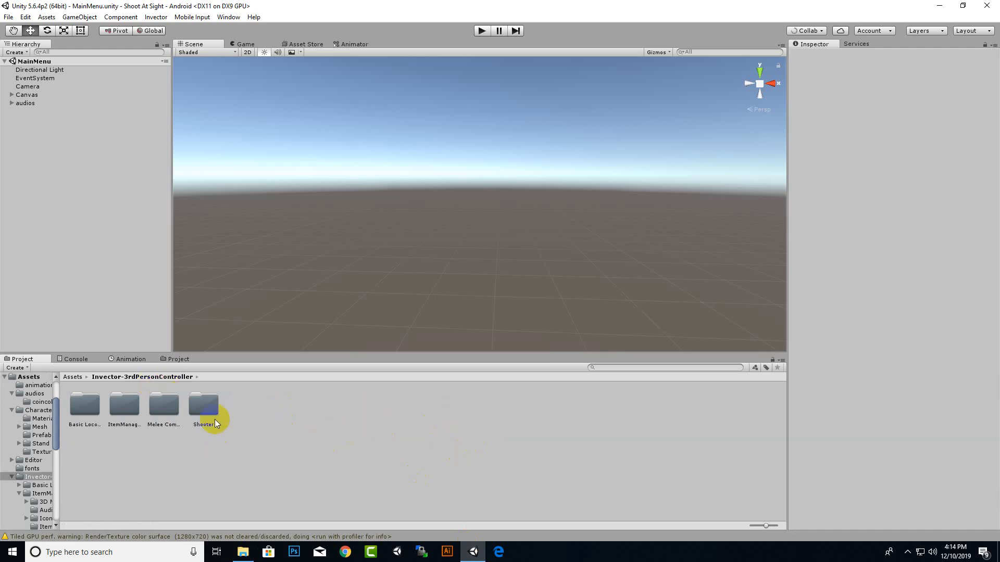
double_click(213, 418)
double_click(211, 413)
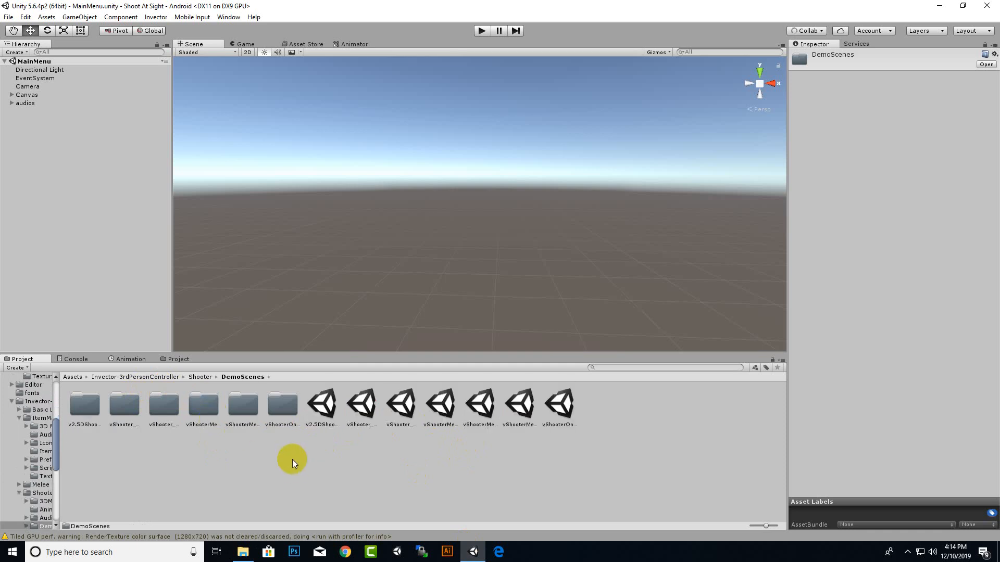
click(406, 405)
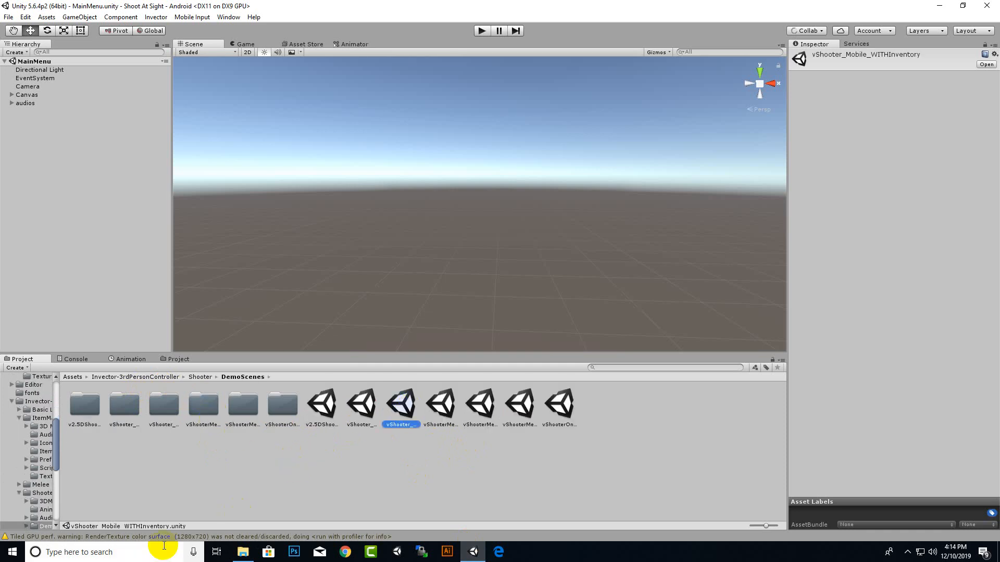
click(374, 411)
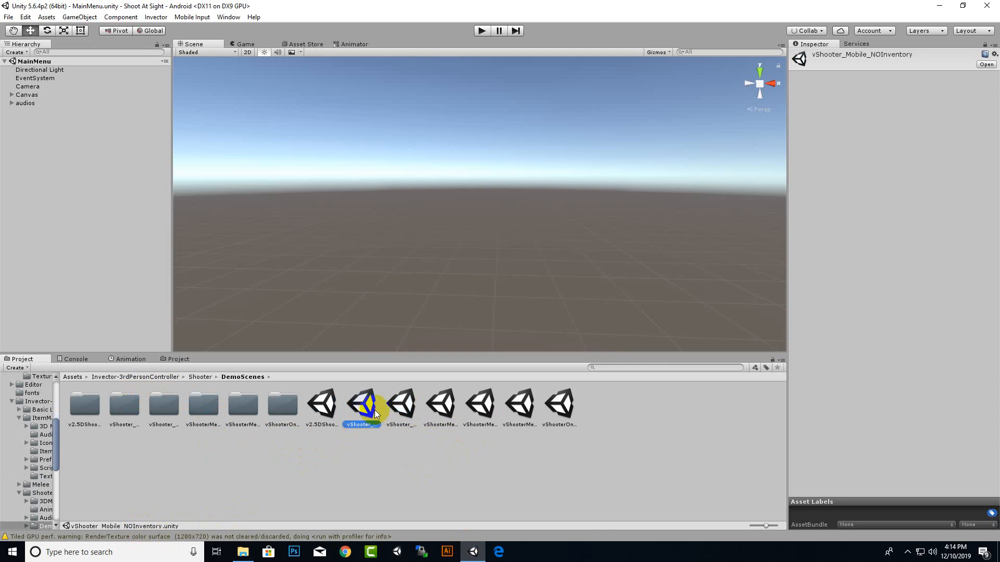
click(404, 400)
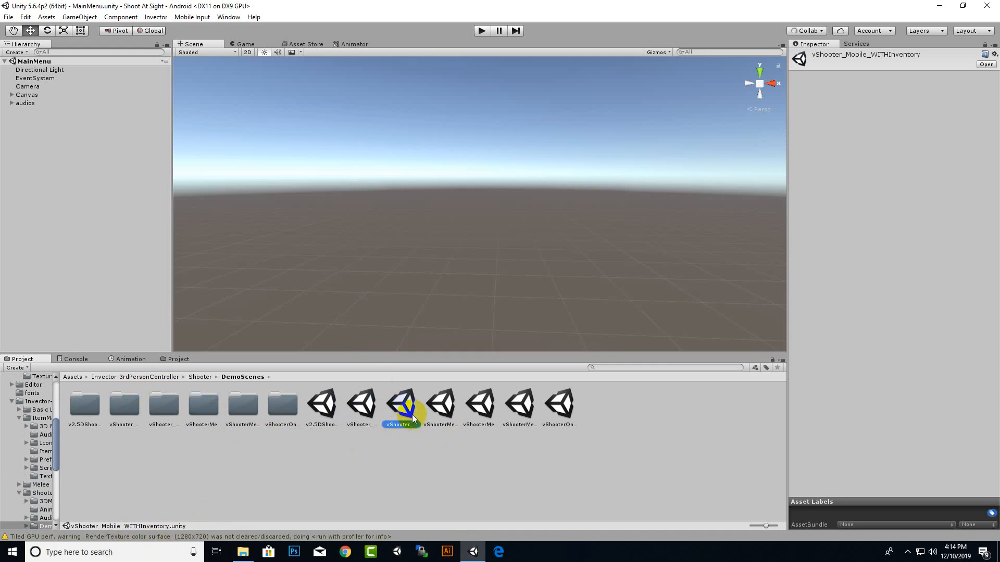
double_click(404, 410)
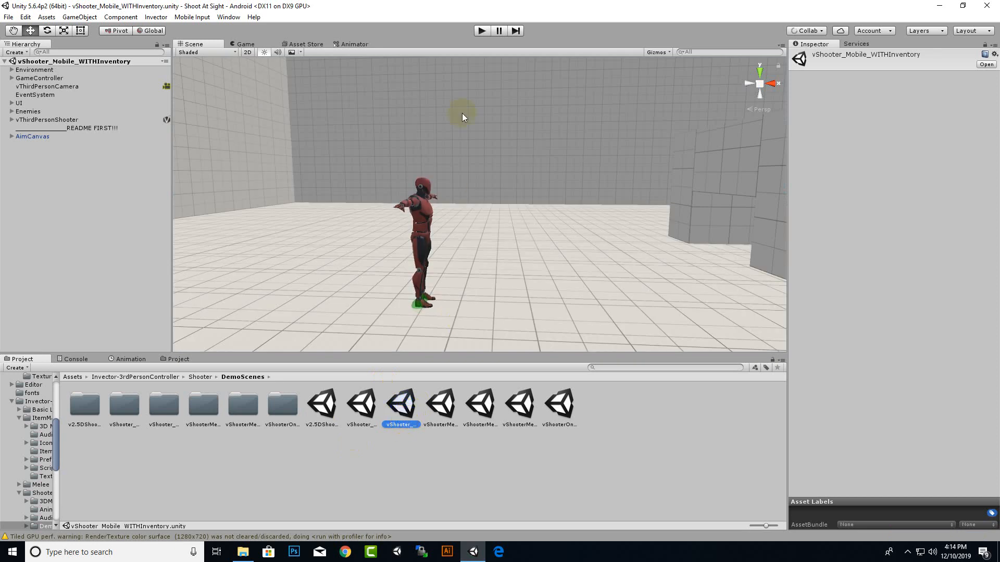
Step: Run the demo scene and try moving, shooting and aiming with the on-screen mobile controls
click(481, 30)
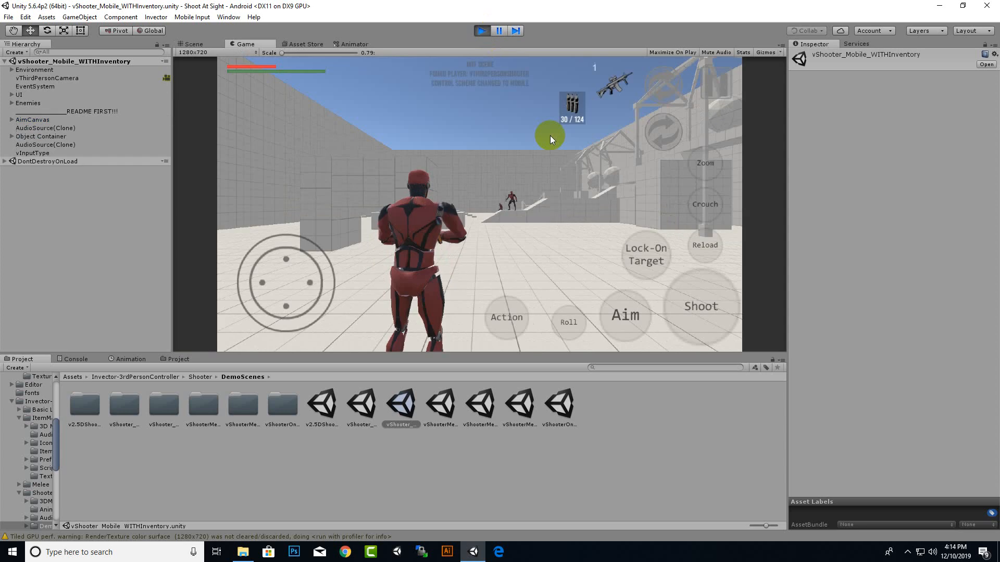
drag(294, 284, 292, 203)
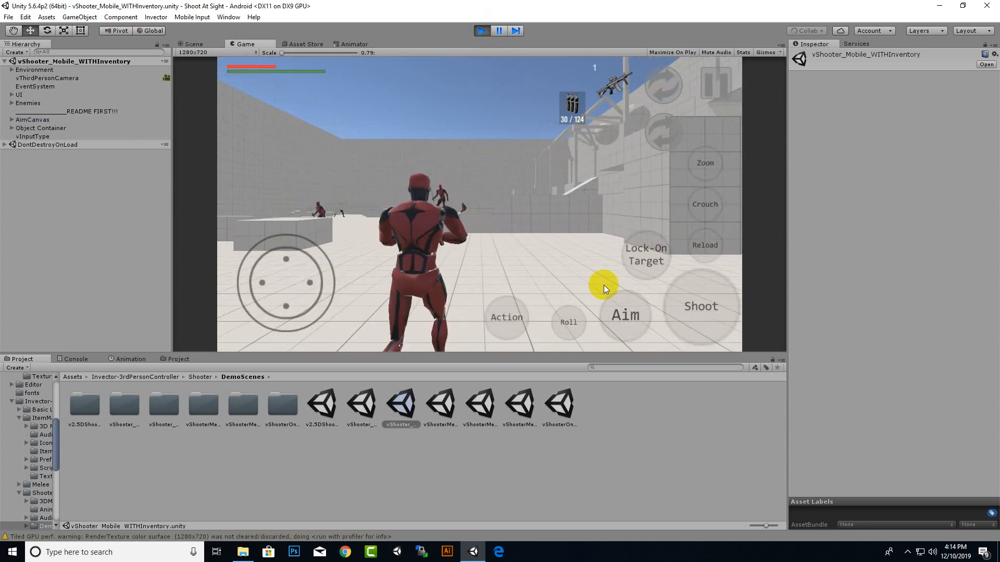
click(696, 295)
click(623, 324)
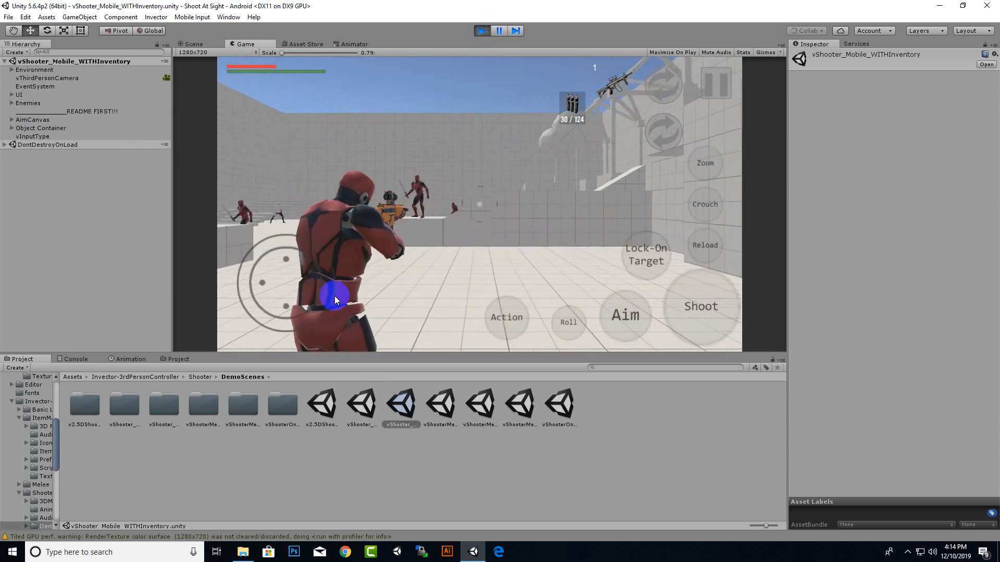
drag(333, 292, 183, 223)
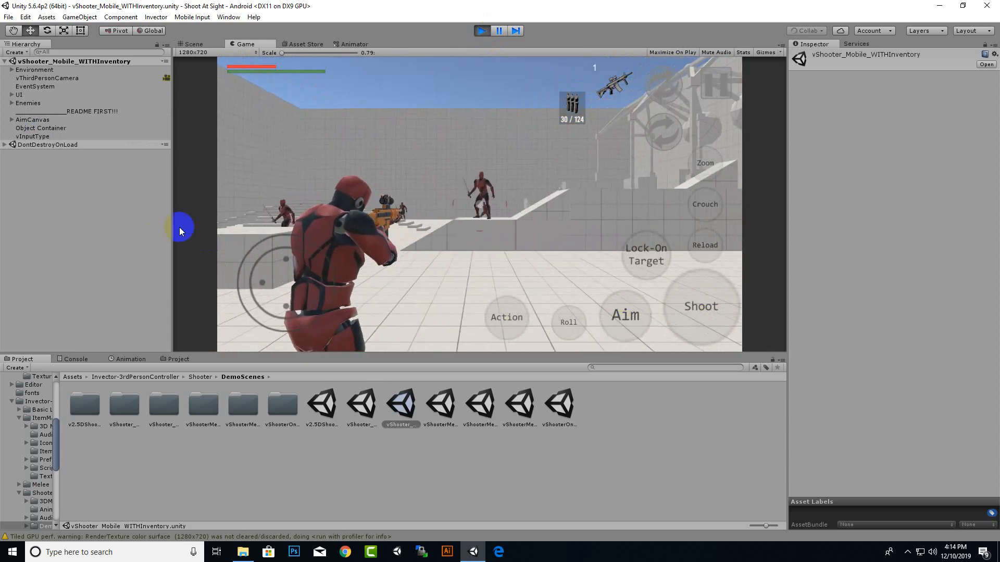
Step: Test the Shoot, Crouch, Reload and Zoom controls in the running game, and end the play test
click(700, 307)
drag(699, 306, 773, 244)
click(706, 203)
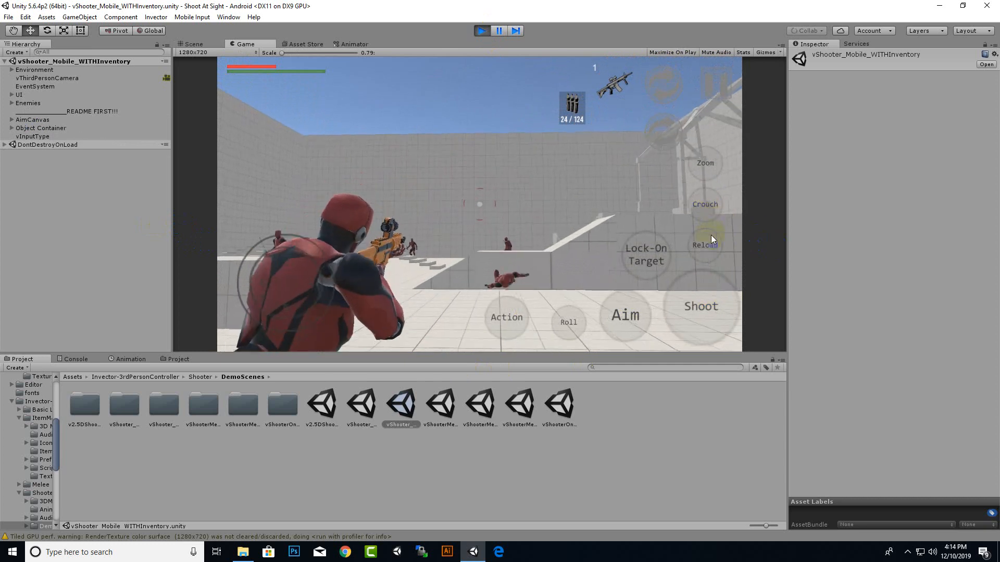
click(706, 244)
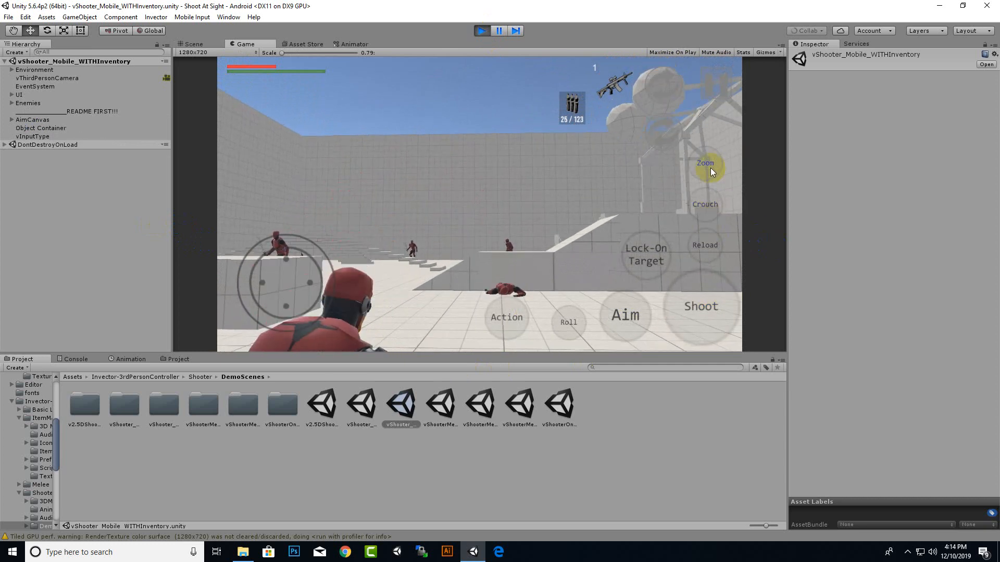
click(706, 164)
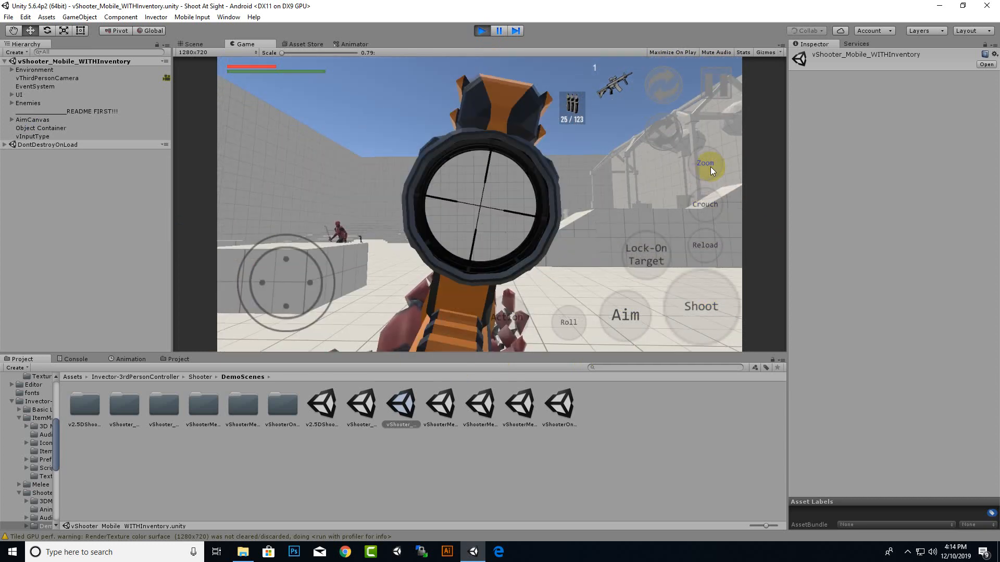
click(480, 31)
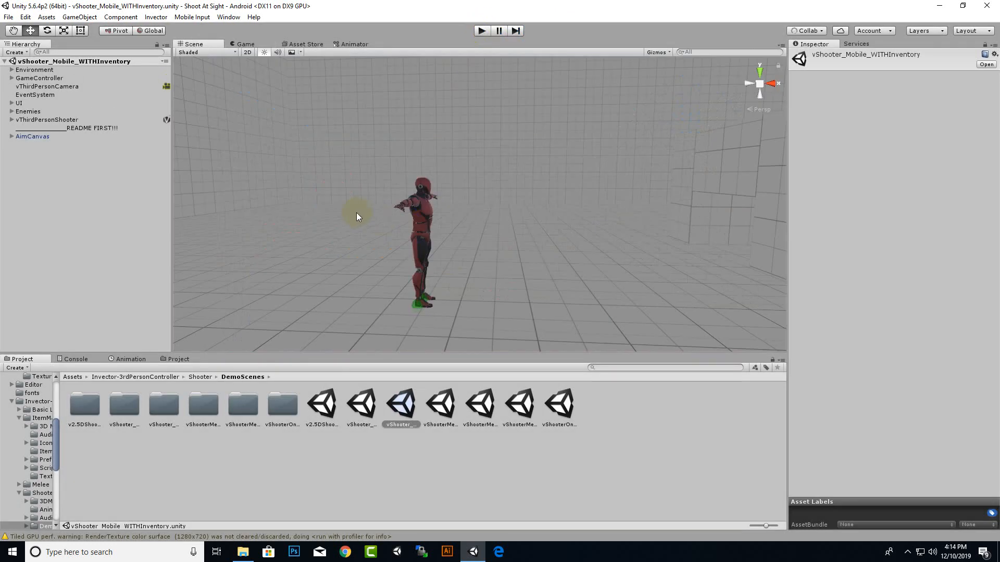
middle_drag(525, 254, 515, 285)
click(68, 378)
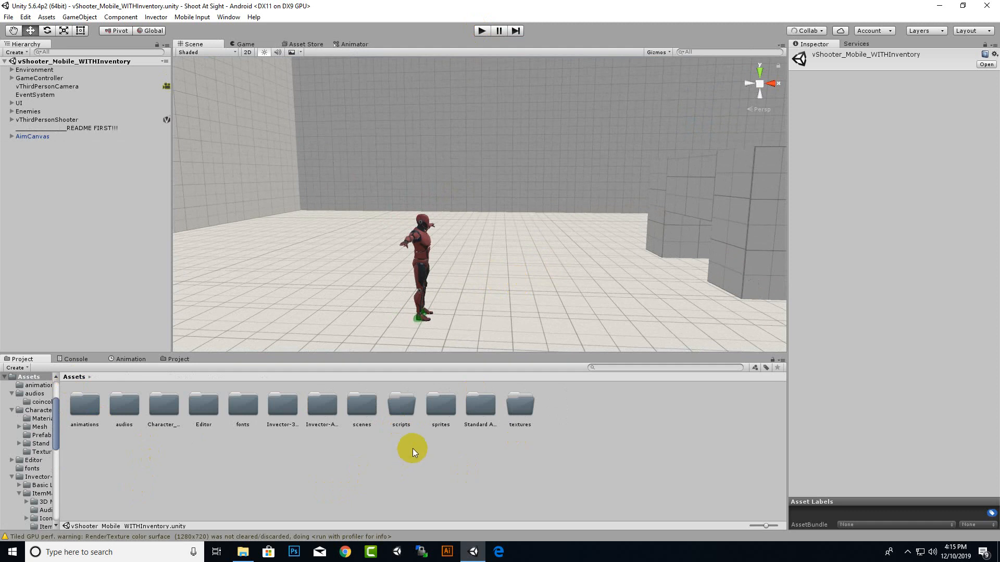
click(320, 44)
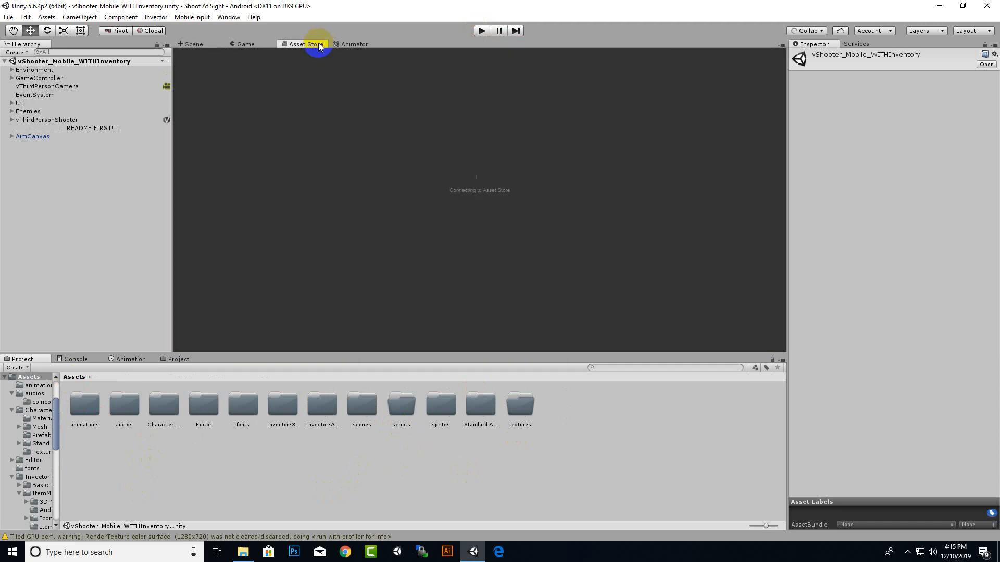
click(193, 44)
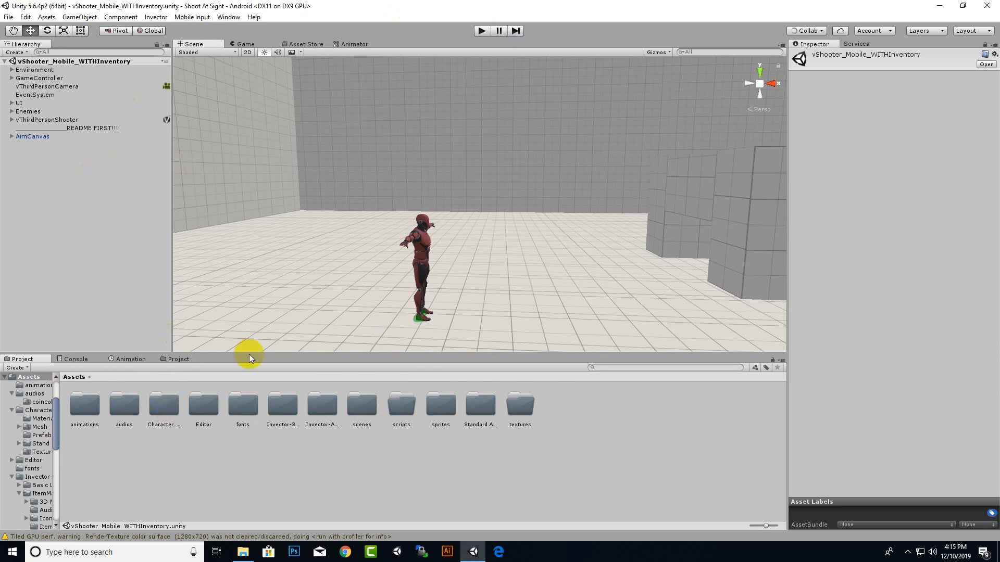
click(243, 411)
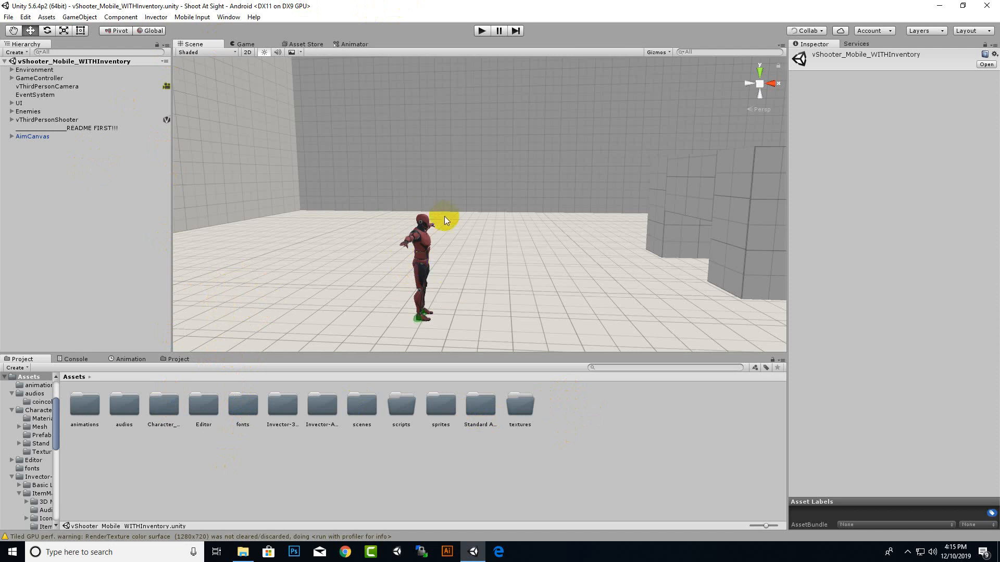
alt+drag(444, 217, 423, 299)
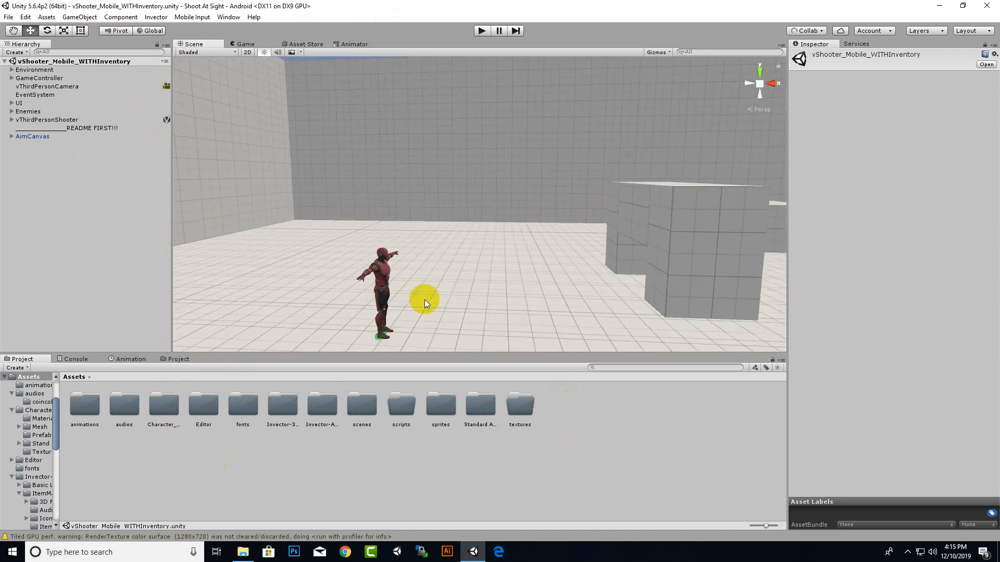
click(156, 18)
mouse_move(201, 52)
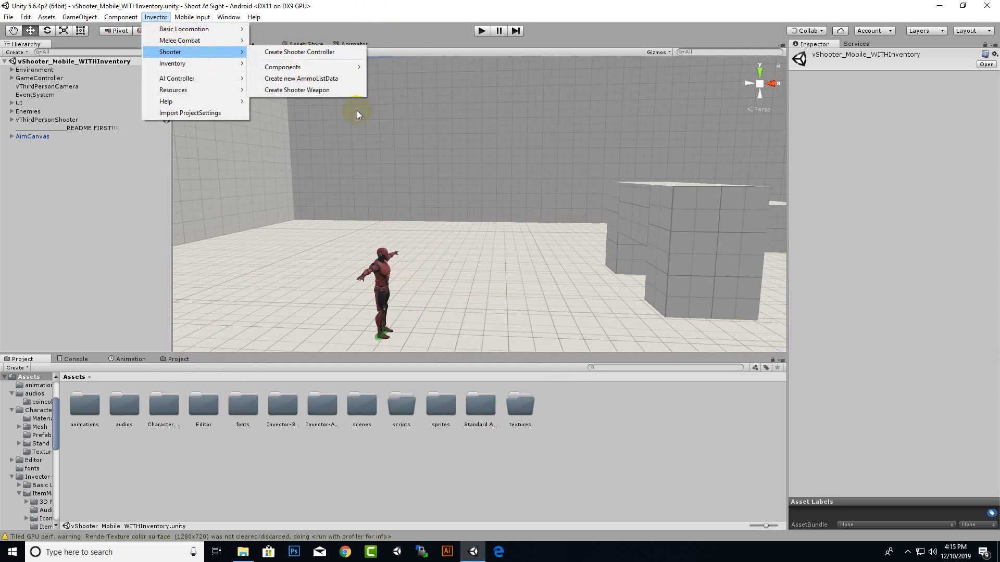
click(305, 52)
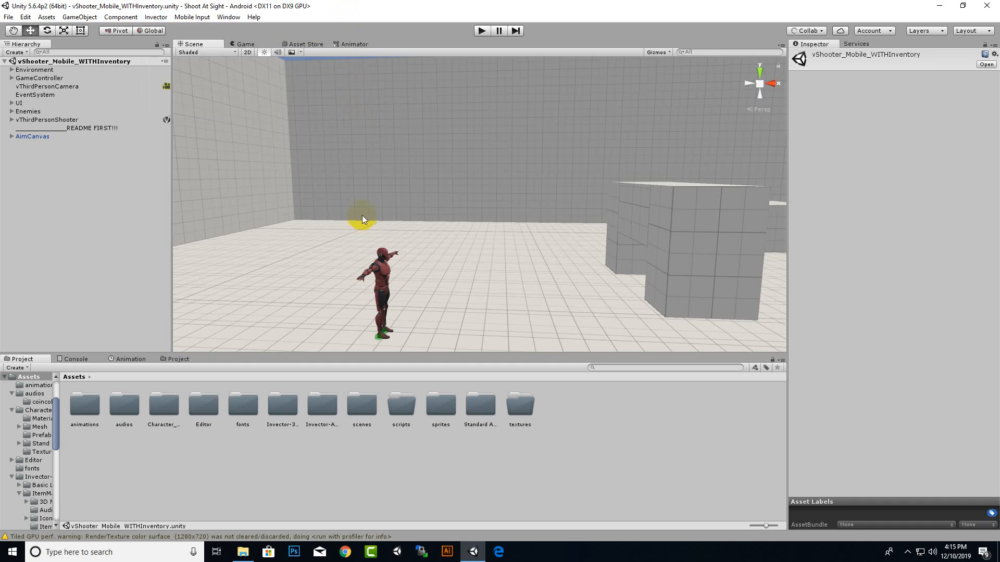
Step: Save a copy of the demo scene as scene1 in the project's Assets/scenes folder
click(8, 17)
click(35, 67)
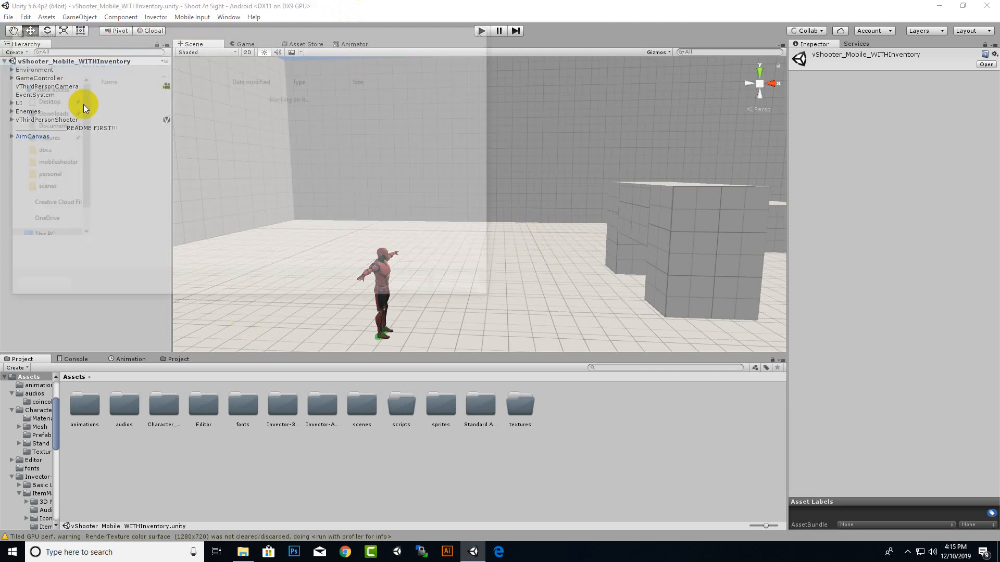
double_click(109, 170)
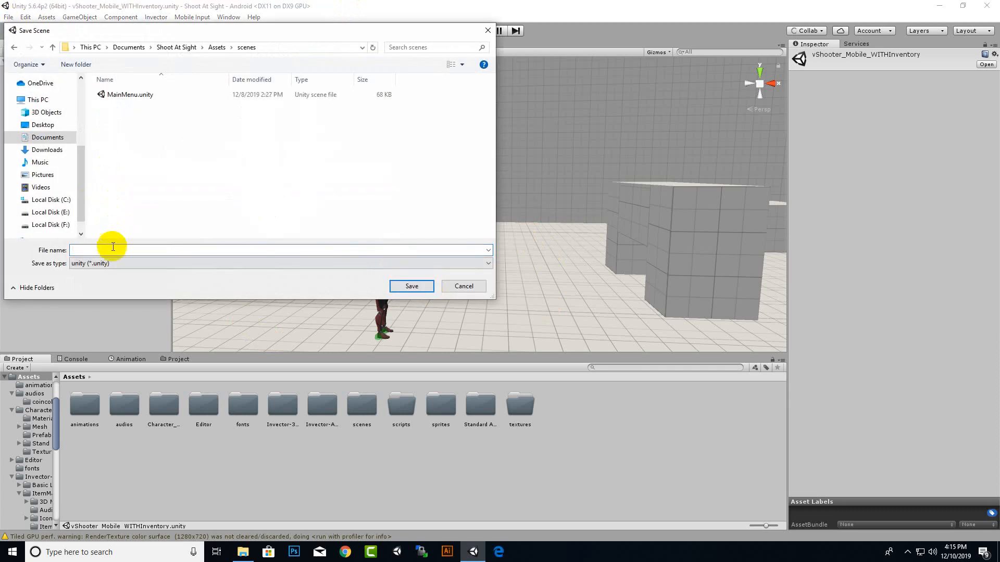
click(188, 249)
text(scene1)
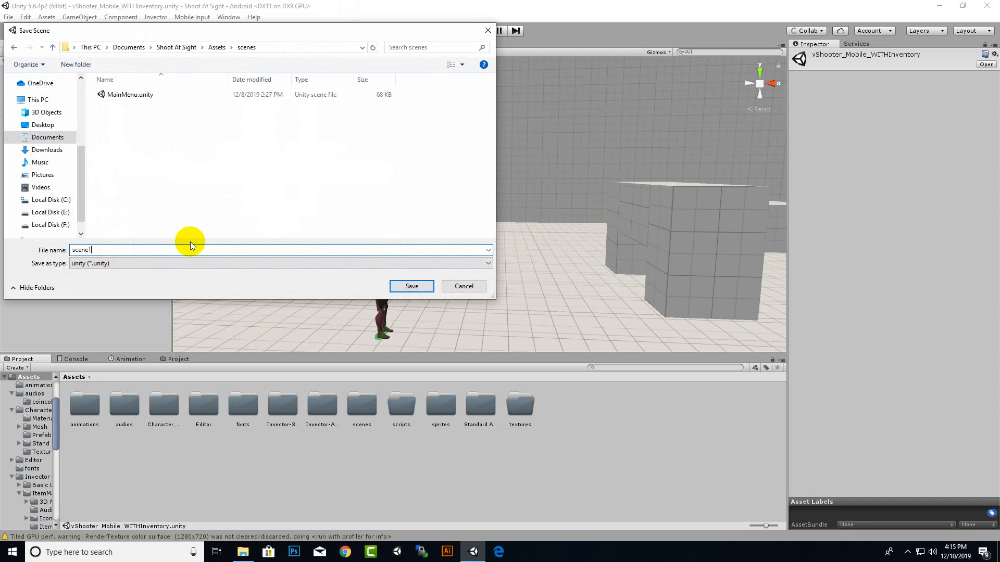
key(Return)
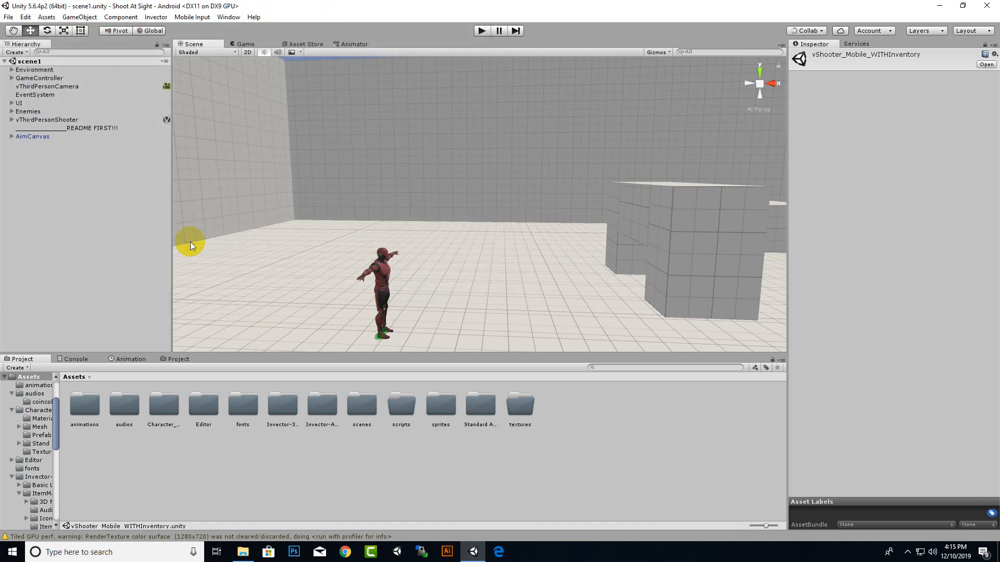
Step: Delete the Environment, Enemies and README FIRST!!! objects from the scene
click(37, 71)
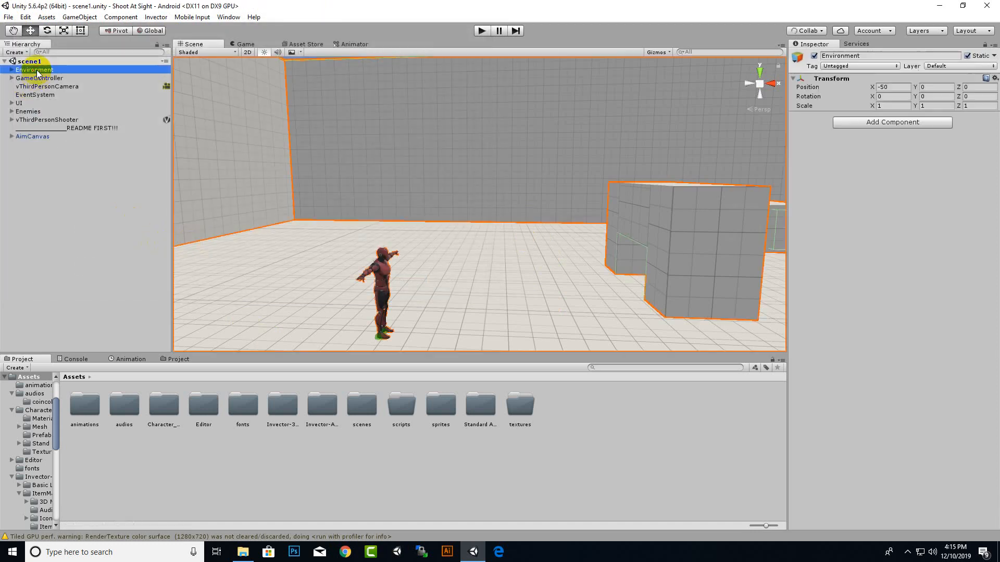
ctrl+click(30, 111)
ctrl+click(86, 129)
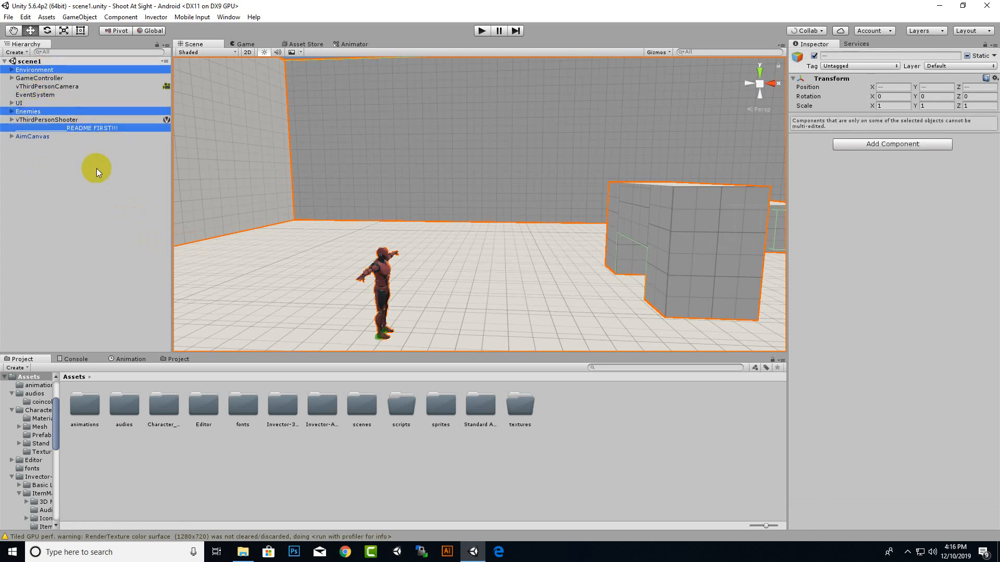
key(Delete)
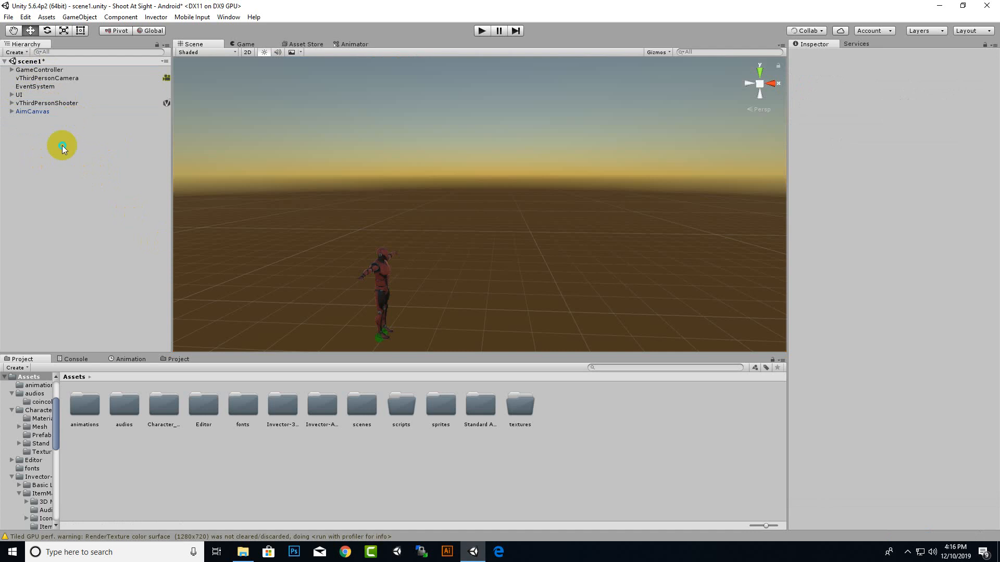
Step: Add a 3D plane to the scene and lower it to the character's feet, at about X -62.53, Y -0.03, Z 11.29
right_click(62, 146)
mouse_move(96, 243)
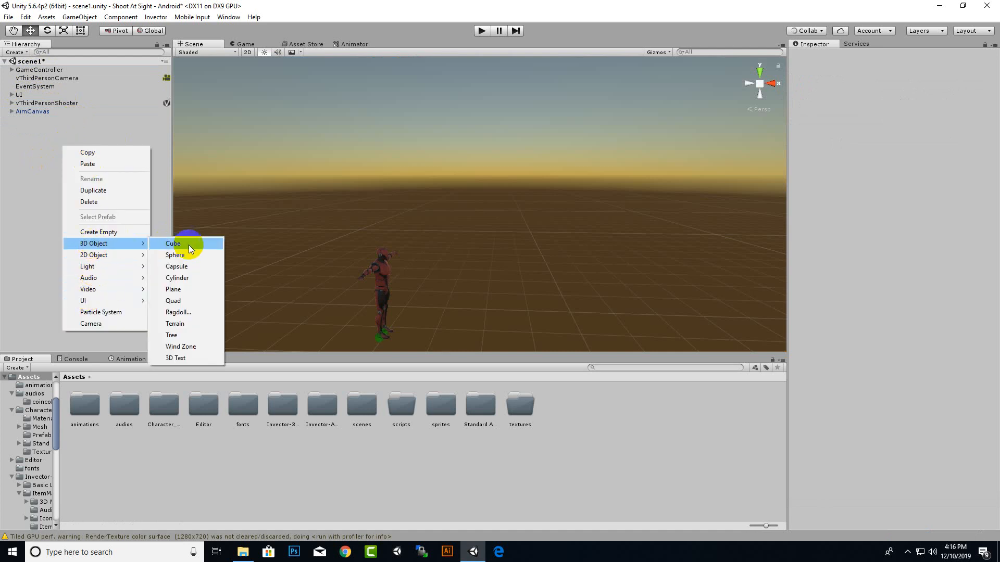
click(174, 289)
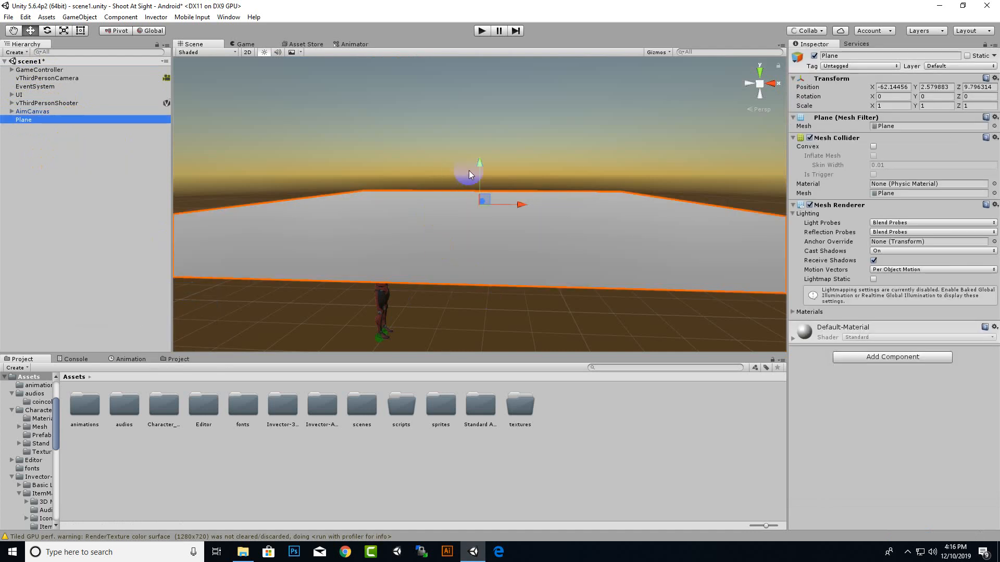
drag(469, 171, 508, 293)
scroll(451, 310, down, 3)
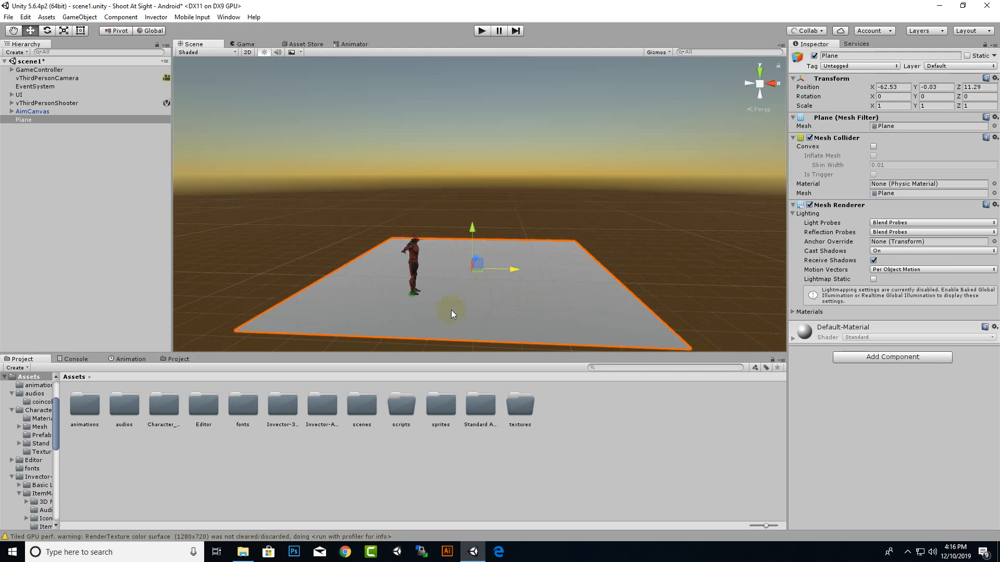
Step: Shift the plane further under the character, to about Y 0.02 and Z 9.03
alt+drag(506, 251, 485, 320)
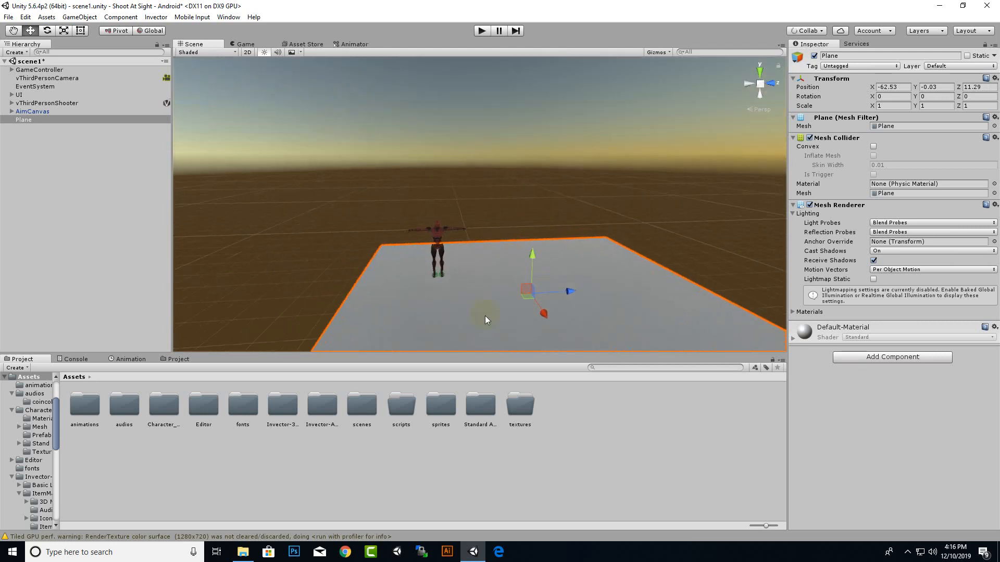
drag(566, 295, 453, 187)
scroll(437, 289, up, 3)
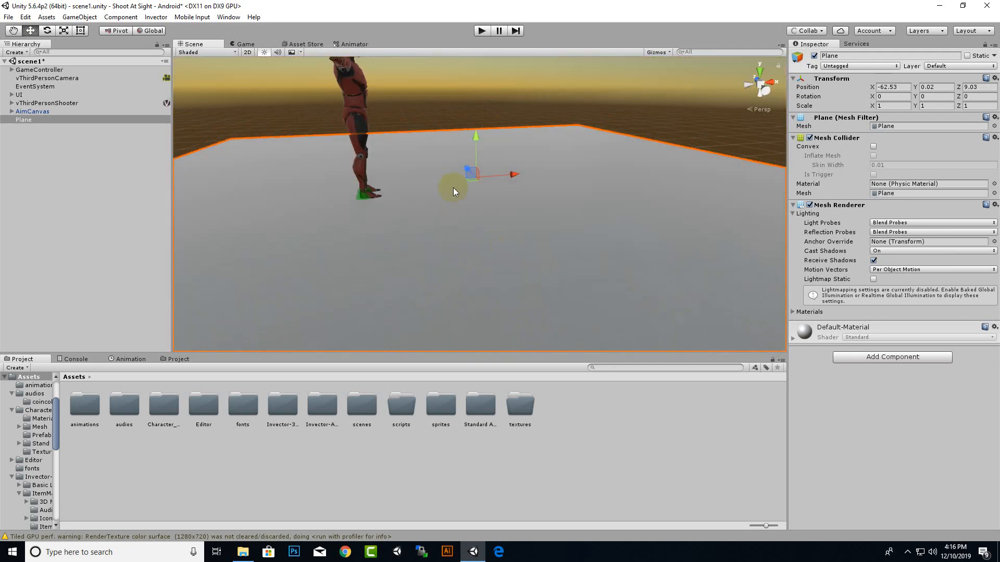
Step: Lower the ground plane under the character to about Y -0.078
drag(480, 134, 480, 141)
alt+drag(544, 225, 475, 234)
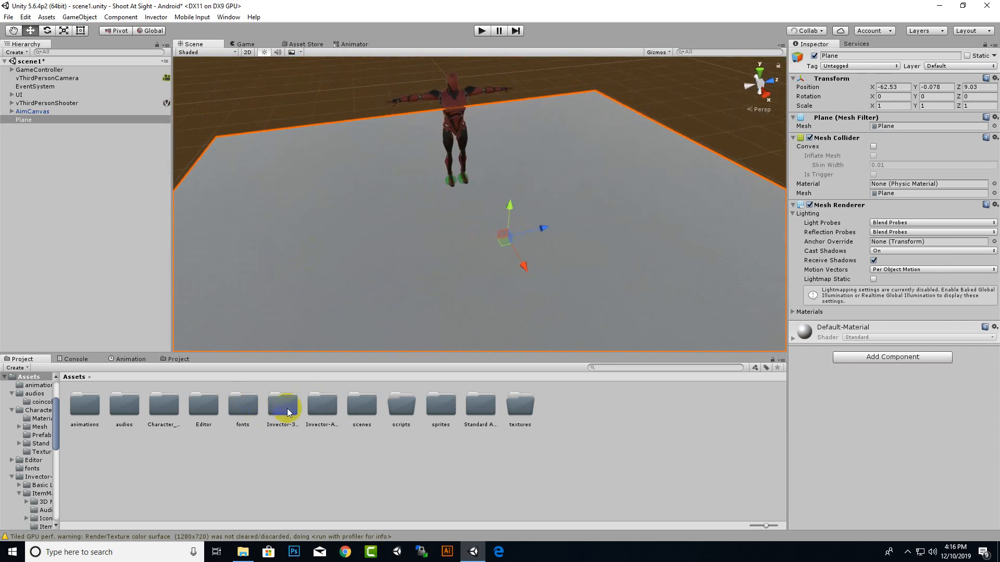
Step: Add the Character_Elf prefab from the Character_Elf/Prefab folder to the scene beside the existing character, at about X -63.6, Z 8.85
double_click(163, 405)
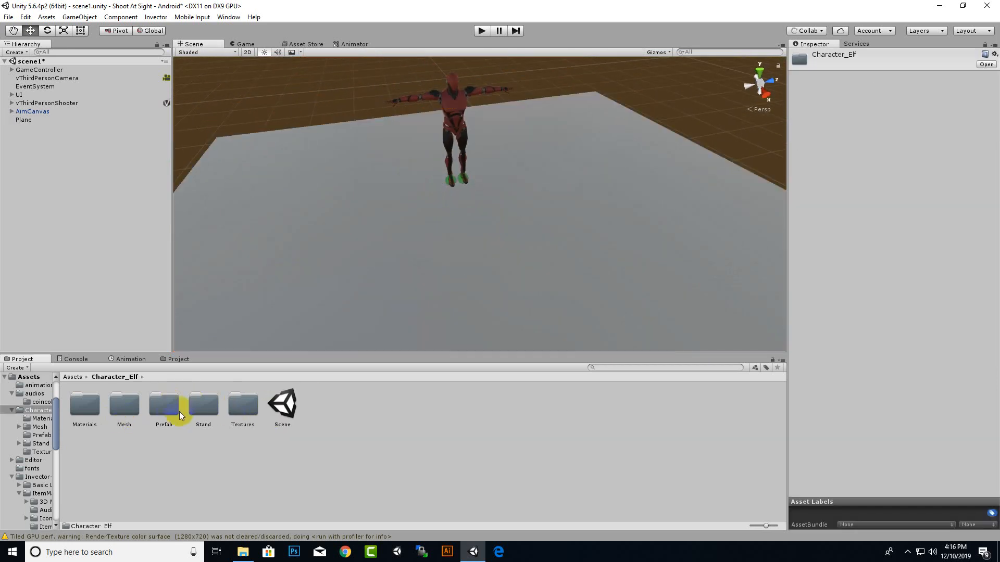
double_click(155, 409)
drag(104, 404, 473, 199)
scroll(472, 199, up, 3)
alt+drag(414, 220, 550, 181)
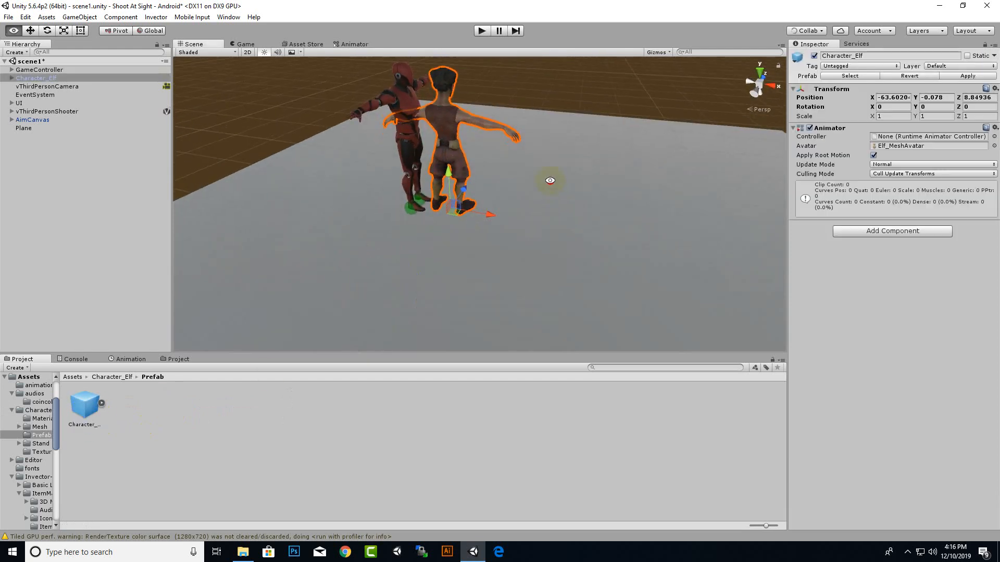
Step: Move the elf to about X -64.005 so it overlaps the existing character and rotate it to about 77.9° around Y
scroll(474, 195, up, 4)
drag(480, 217, 328, 237)
click(48, 31)
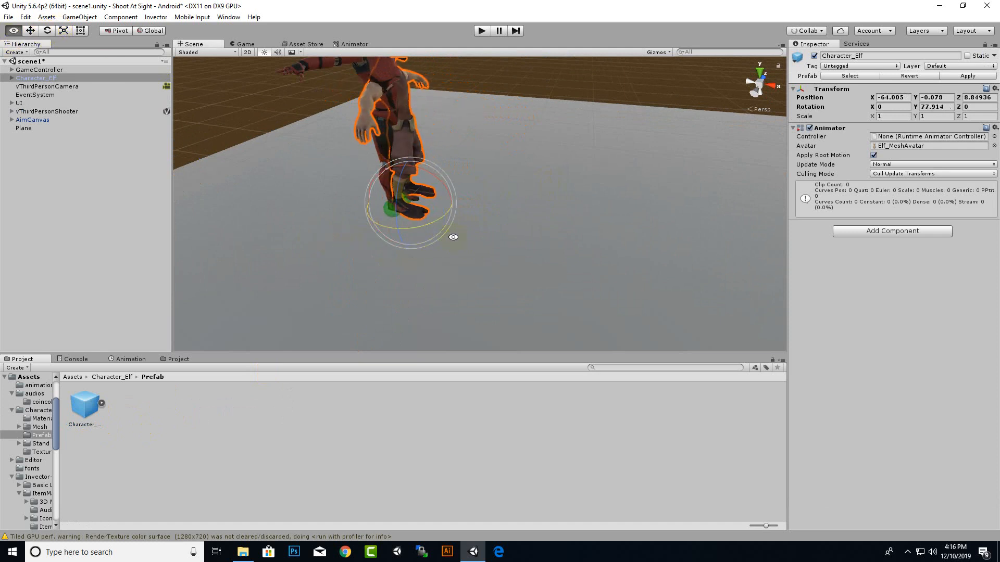
alt+drag(453, 237, 235, 130)
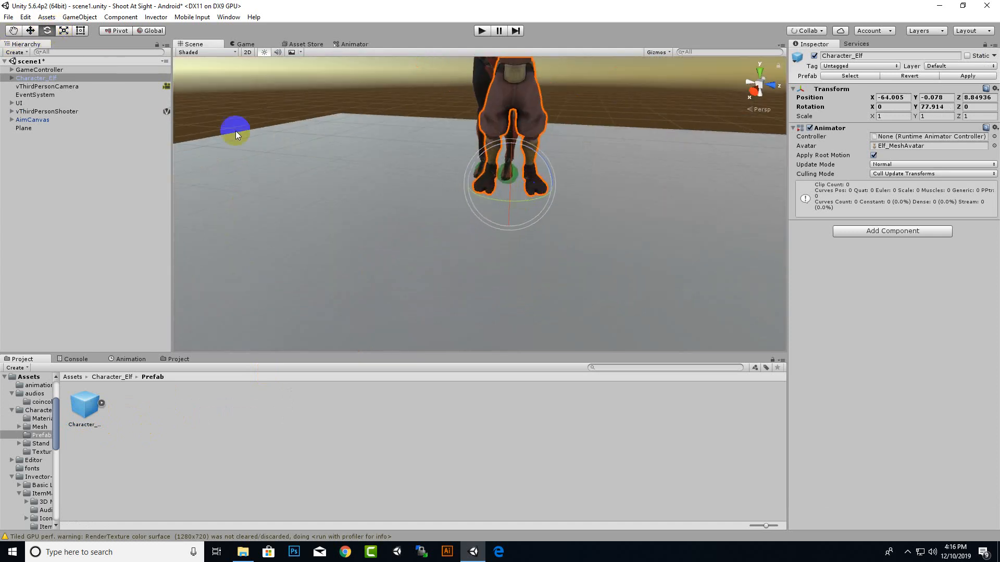
Step: Shift the elf to about X -63.97, Z 8.684 and turn it to about 85.4° around Y to match the original character
click(30, 31)
drag(468, 184, 450, 185)
alt+drag(456, 249, 531, 285)
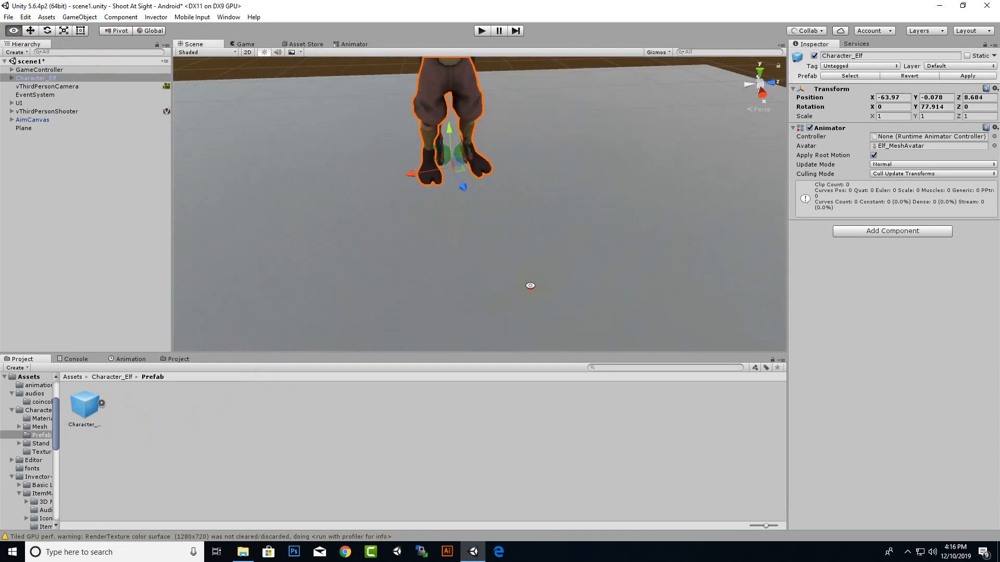
scroll(450, 174, up, 5)
middle_drag(450, 185, 467, 290)
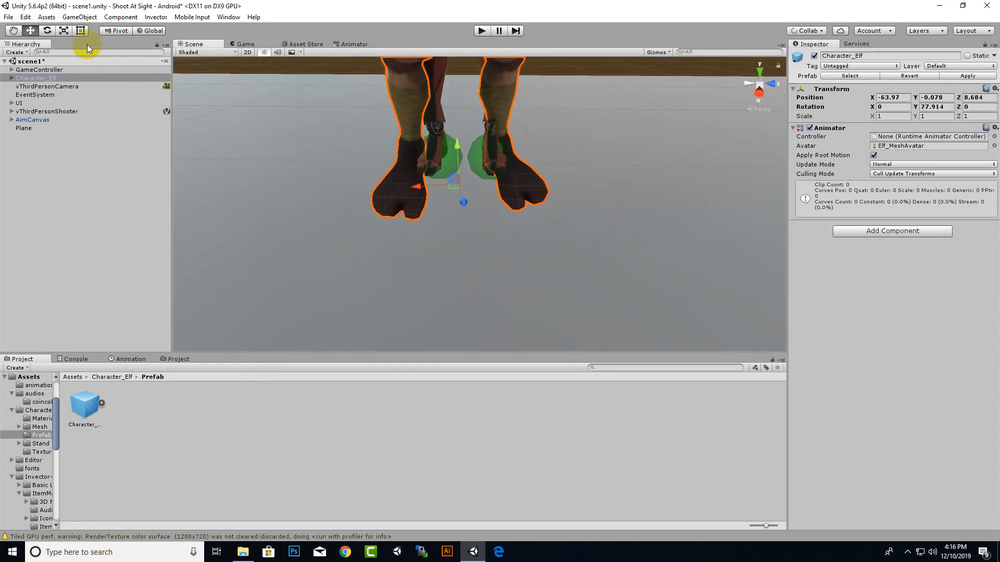
click(47, 31)
drag(489, 203, 476, 203)
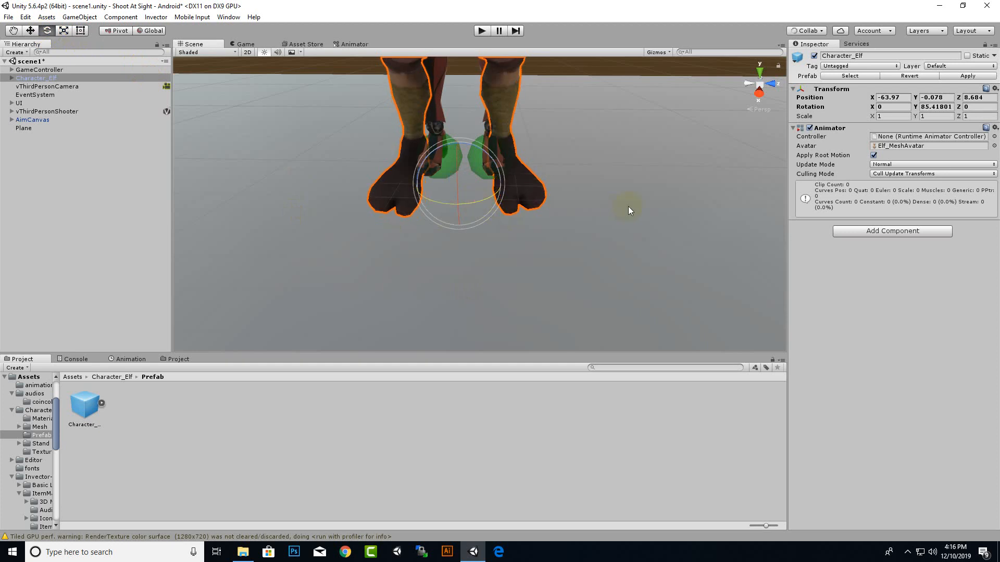
alt+drag(628, 206, 378, 205)
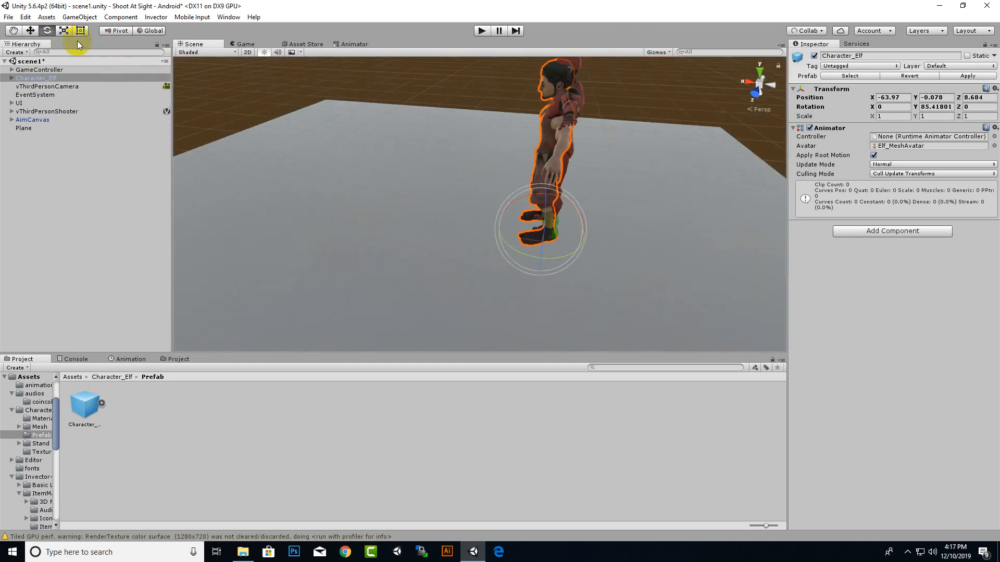
Step: Nudge the elf backward or forward into line with the original character, at about X -64.008, Z 8.681
click(30, 30)
scroll(598, 165, up, 3)
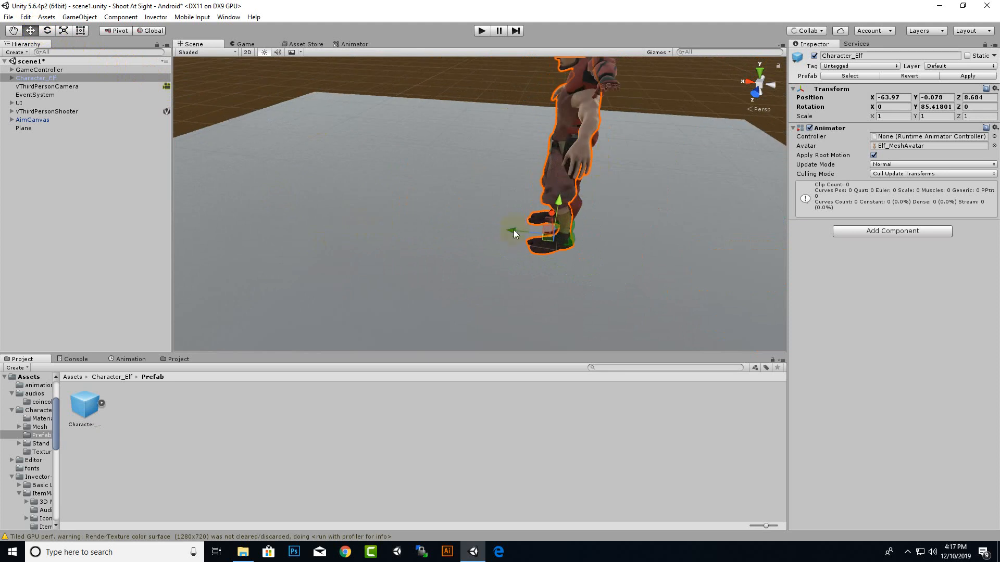
drag(514, 233, 493, 239)
scroll(397, 241, down, 3)
alt+drag(398, 241, 530, 150)
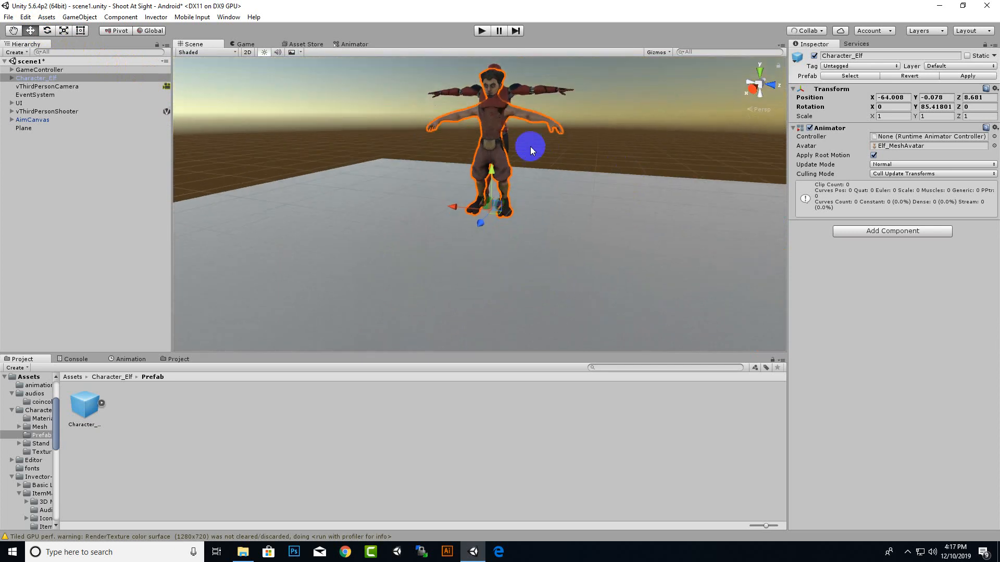
Step: Raise the elf to about Y -0.022 so its feet line up with the original character's feet
scroll(530, 150, up, 3)
scroll(554, 203, up, 5)
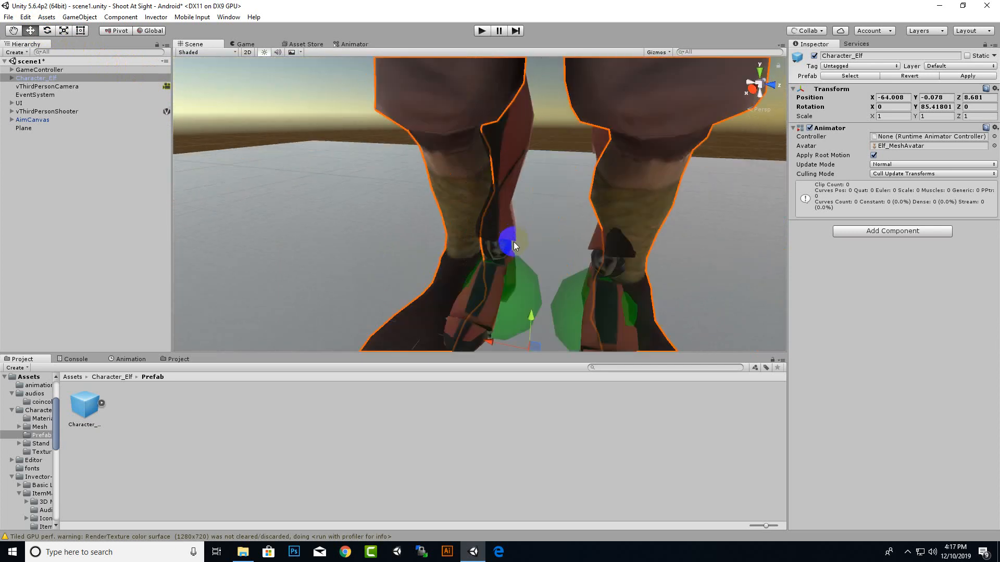
scroll(504, 301, down, 2)
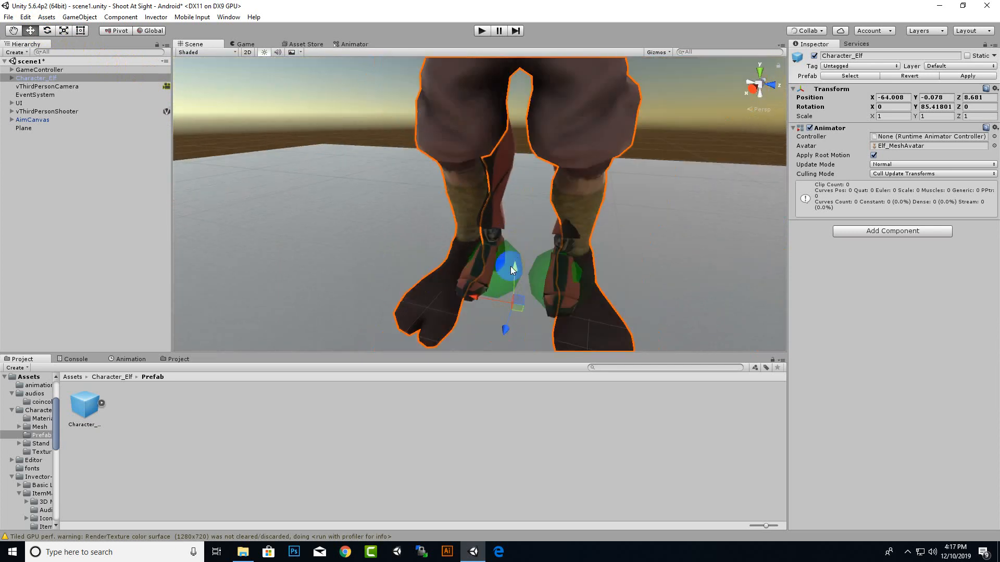
drag(511, 267, 511, 260)
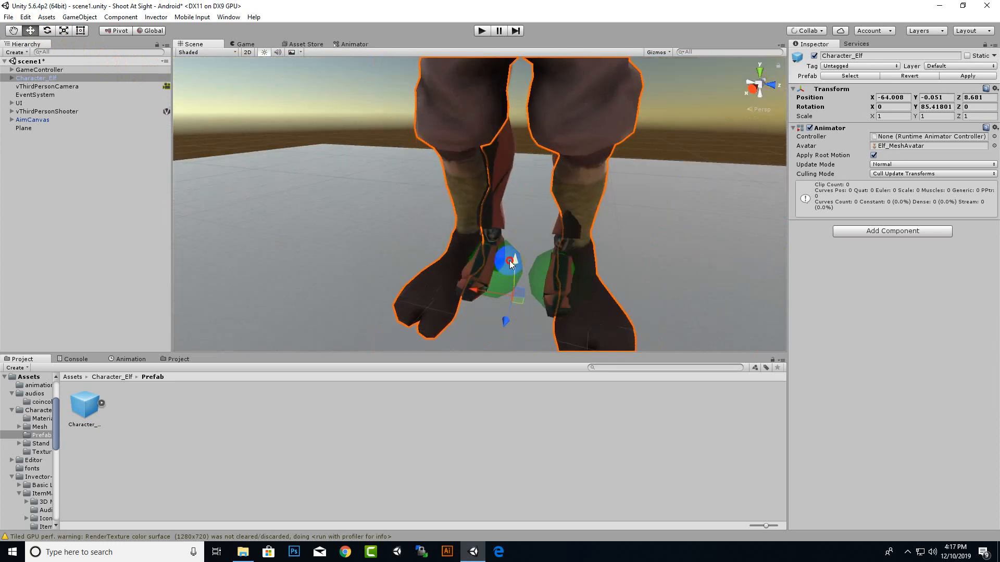
right_drag(501, 266, 539, 214)
scroll(631, 147, down, 8)
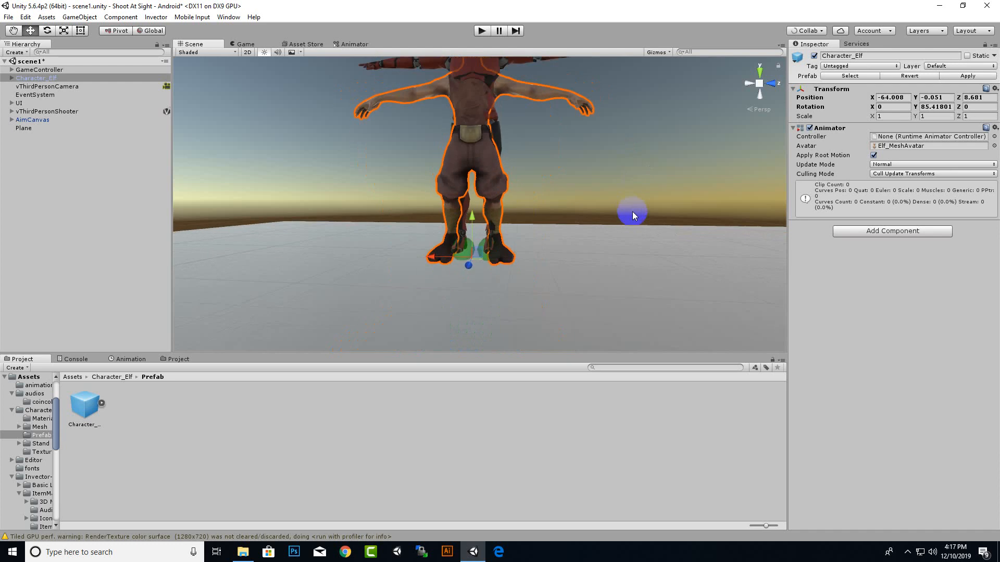
scroll(497, 286, up, 8)
right_drag(498, 286, 577, 271)
scroll(576, 265, down, 8)
alt+drag(502, 250, 567, 257)
scroll(512, 166, up, 5)
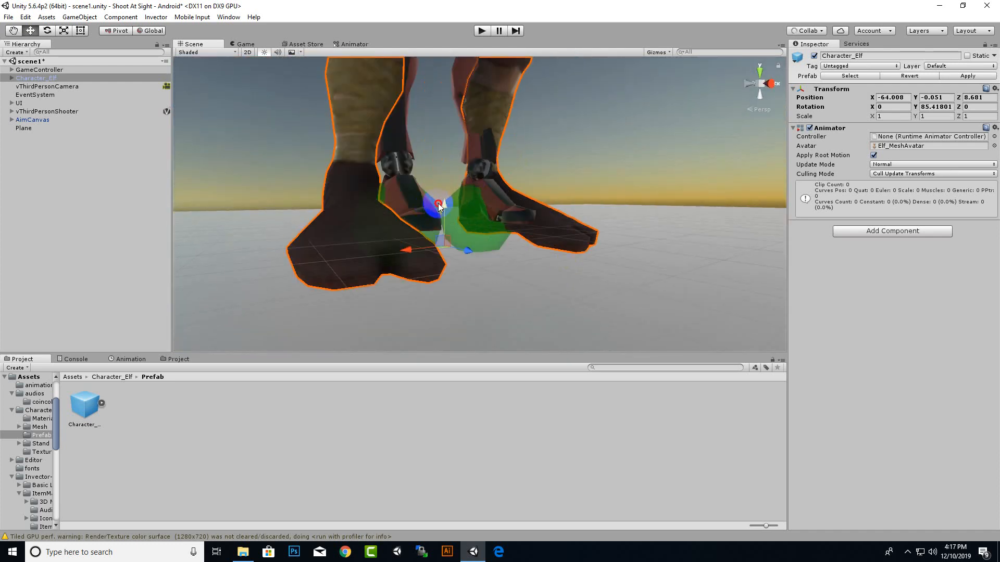
drag(439, 203, 440, 193)
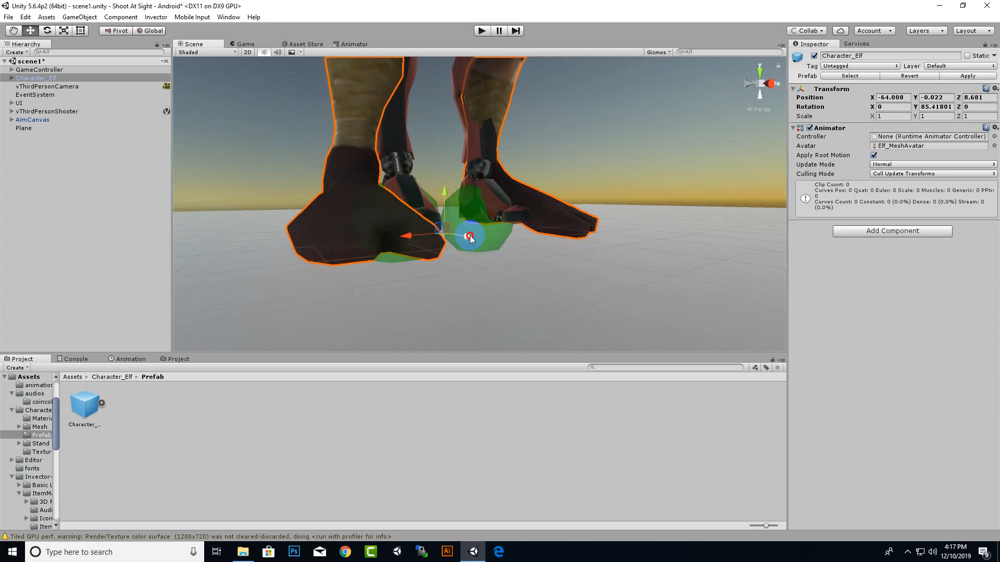
Step: Fine-tune the elf's alignment over the original character to about X -64.036, Z 8.693
drag(471, 237, 467, 237)
alt+drag(598, 259, 489, 306)
scroll(488, 305, down, 3)
scroll(493, 219, up, 3)
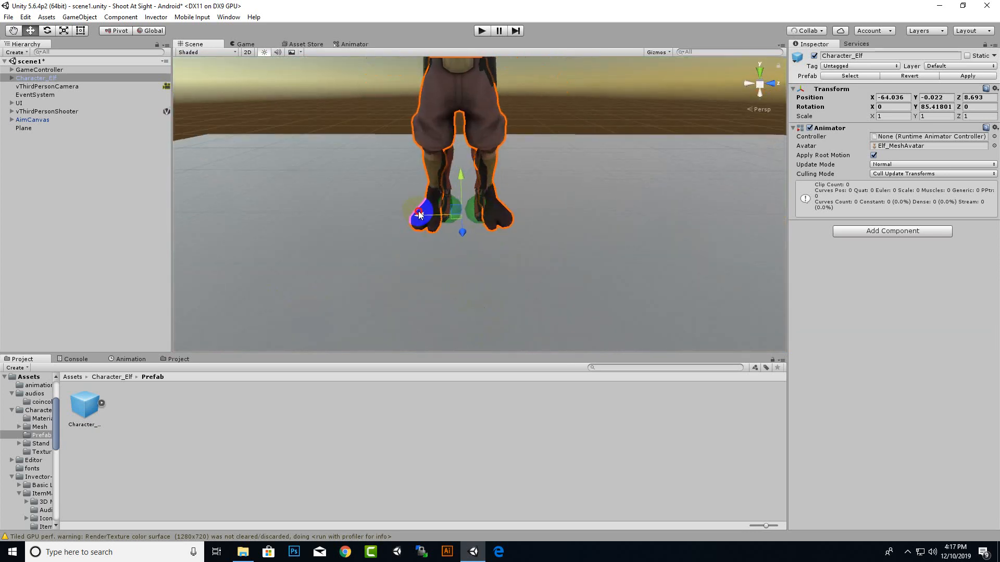
scroll(472, 276, down, 5)
alt+drag(346, 205, 279, 205)
scroll(279, 205, up, 2)
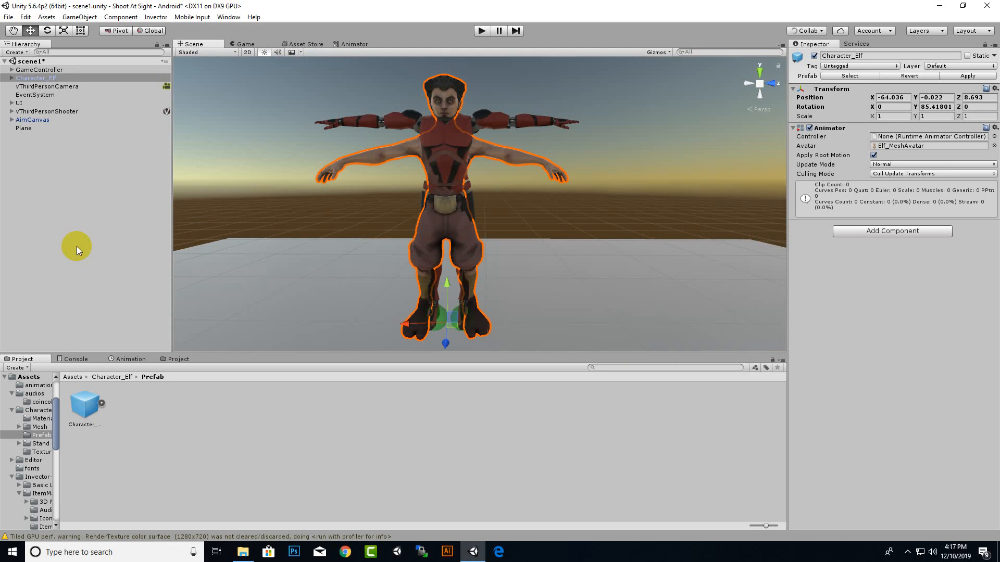
Step: Make Character_Elf a child of the vThirdPersonShooter object
click(72, 376)
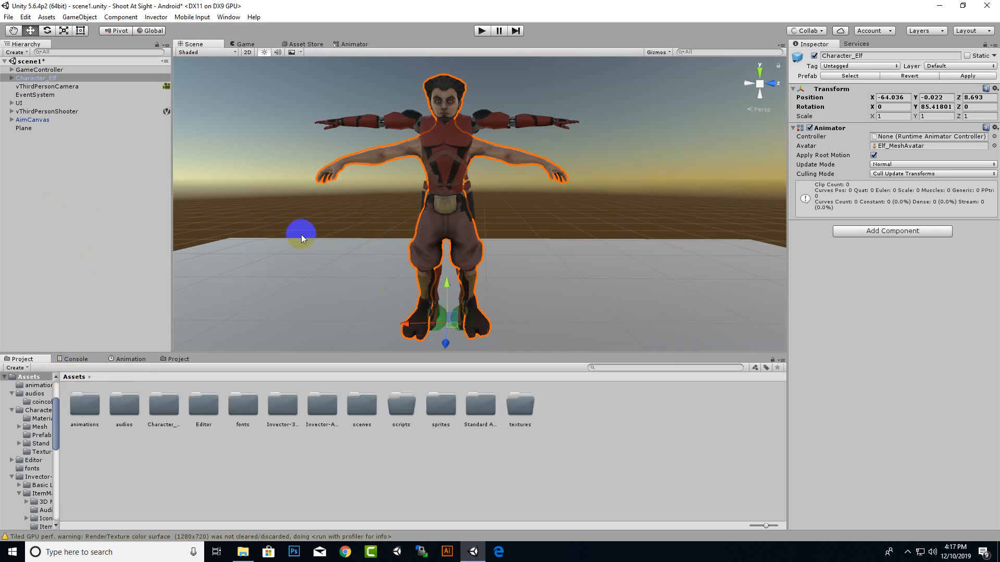
alt+drag(280, 231, 223, 290)
drag(23, 78, 72, 111)
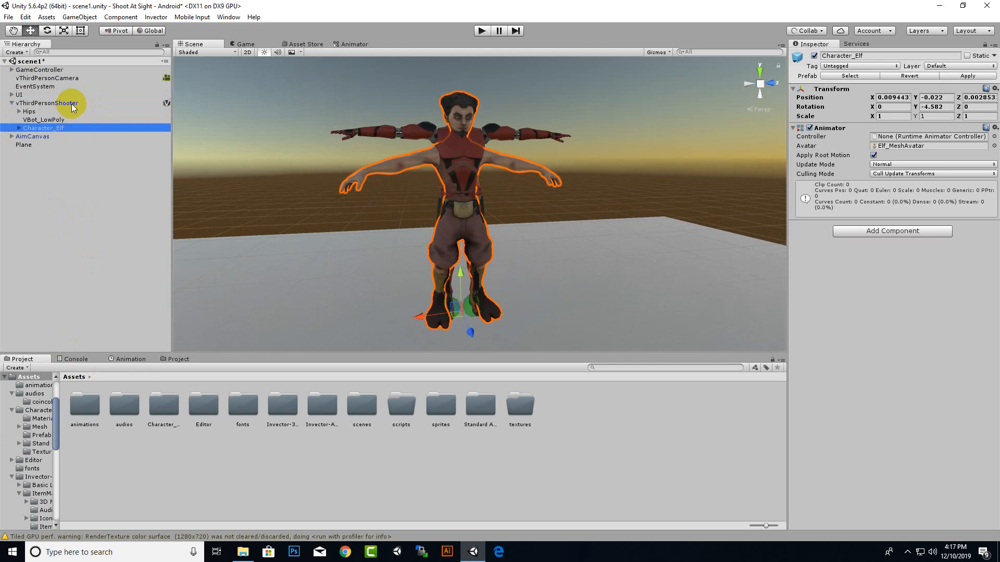
Step: Try moving vThirdPersonShooter with its elf child sideways to about Z 8.194, and undo the move
click(52, 103)
click(500, 308)
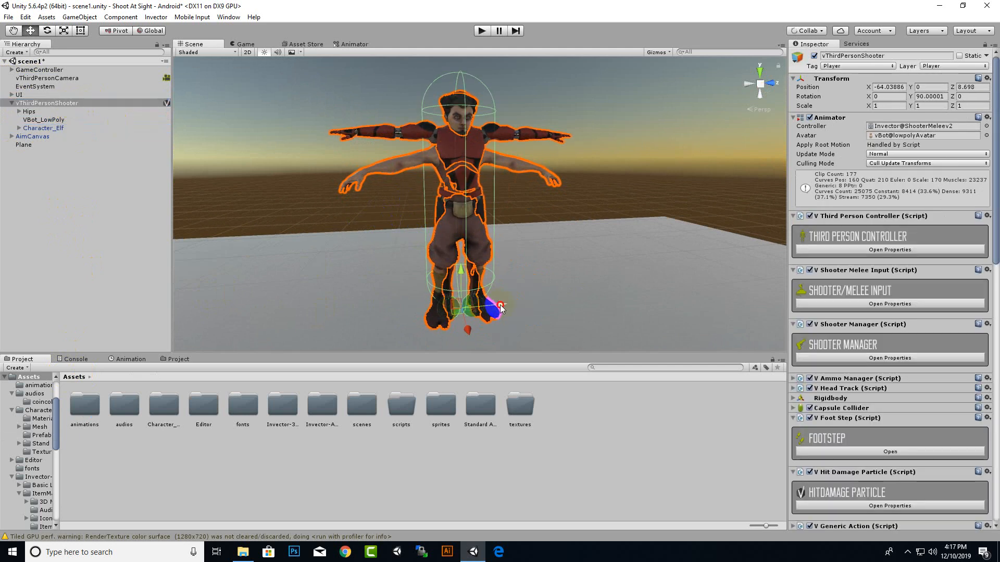
drag(499, 308, 422, 307)
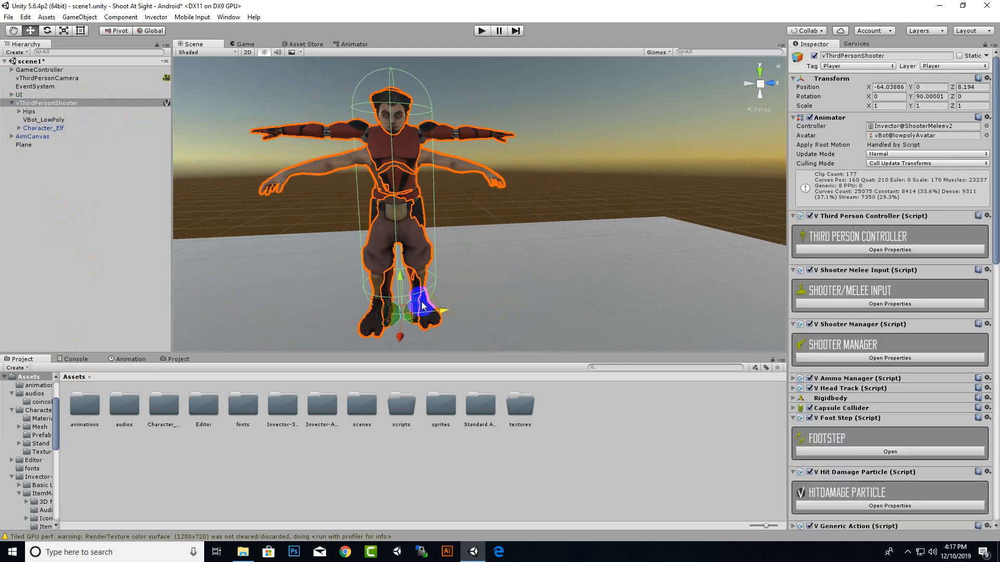
key(ctrl+z)
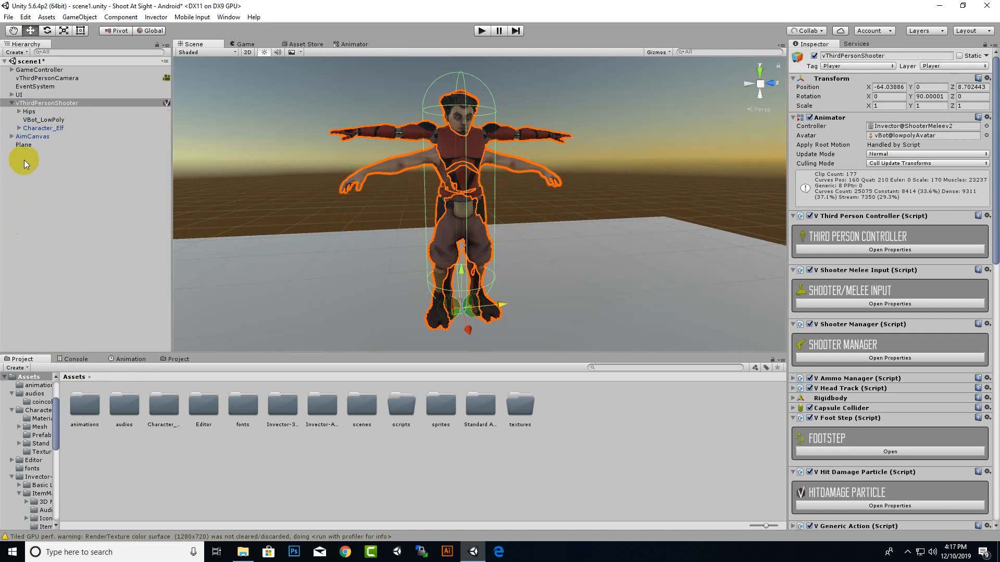
Step: Set the avatar of the vThirdPersonShooter's Animator to Elf_MeshAvatar
click(46, 127)
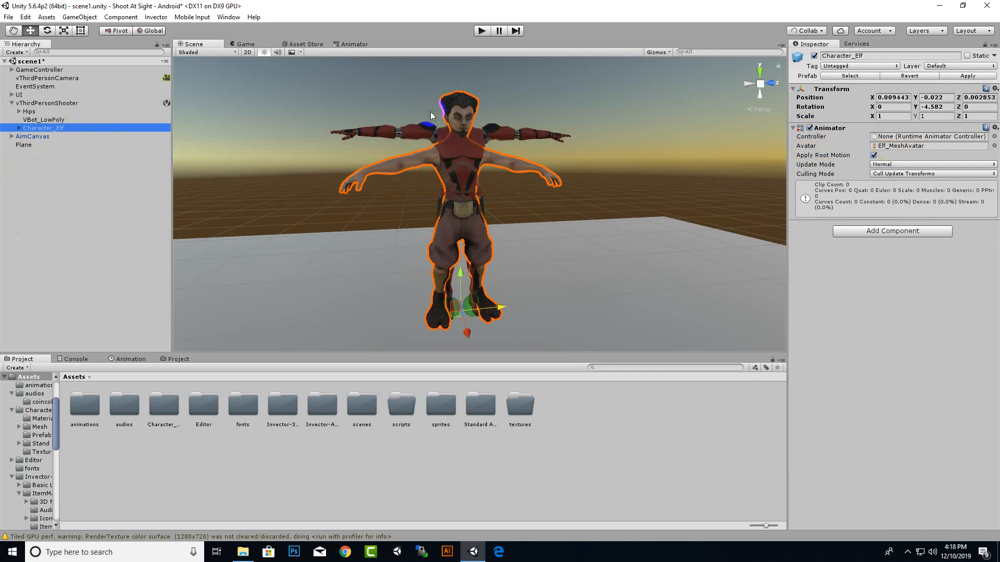
click(55, 104)
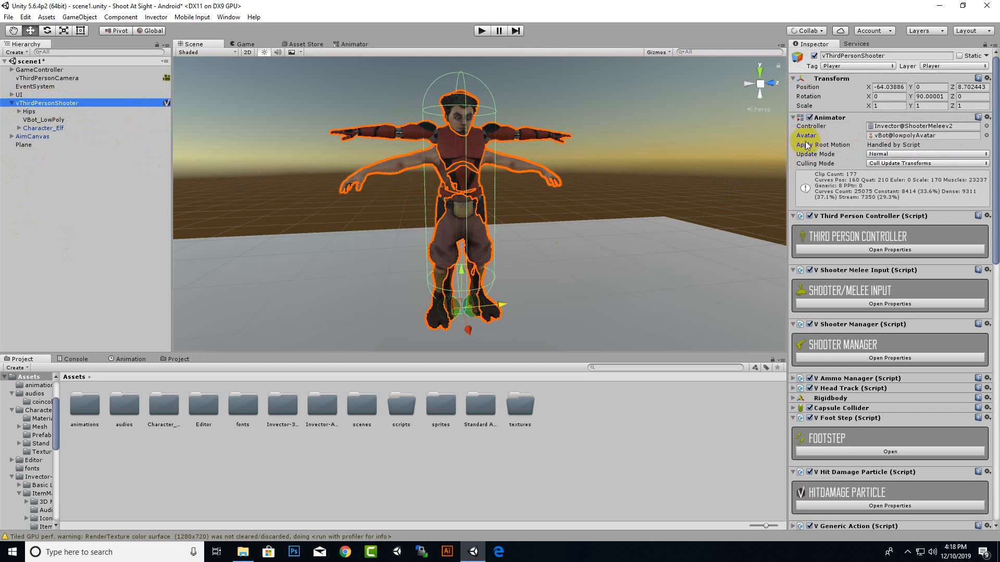
click(986, 136)
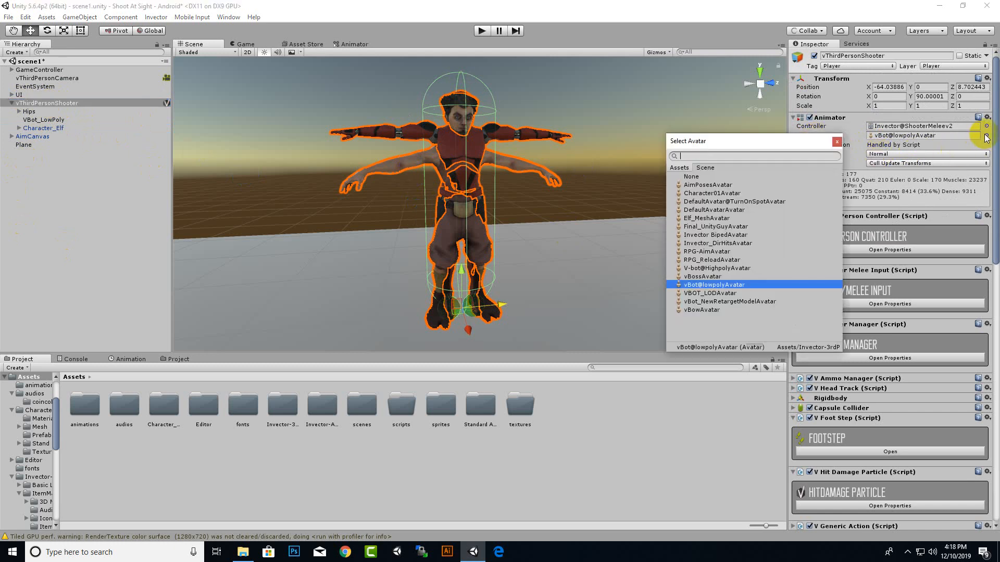
click(713, 219)
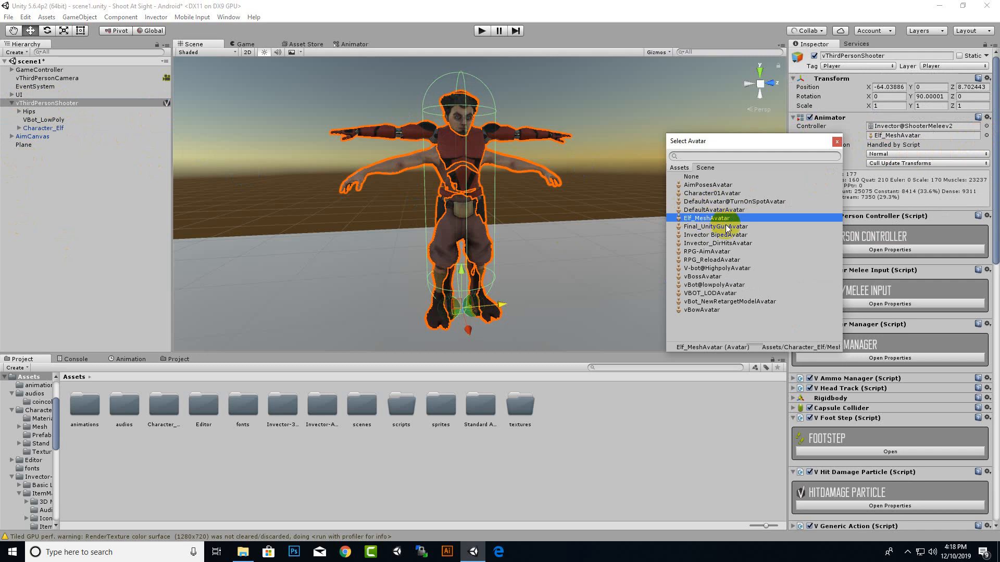
double_click(716, 219)
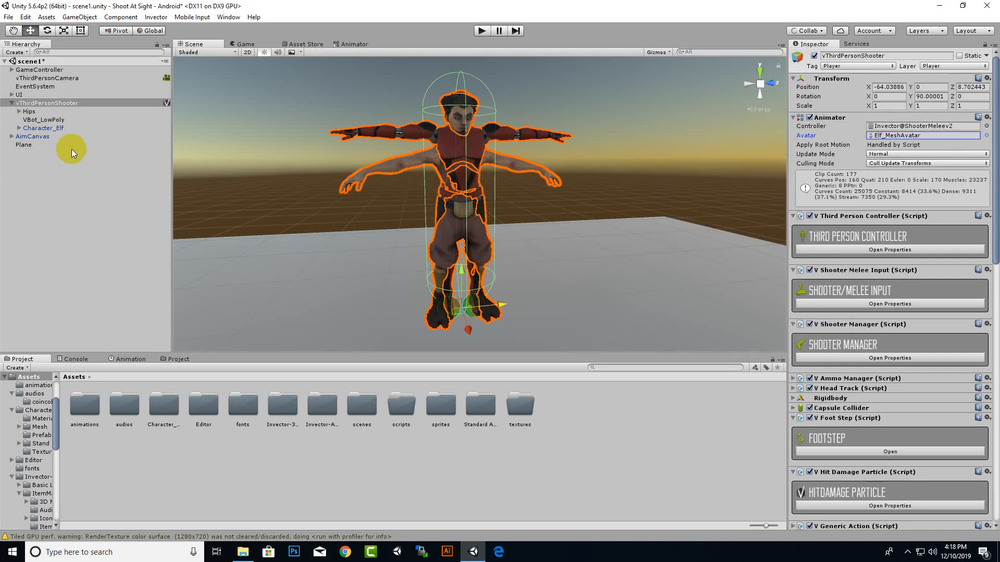
Step: Delete the original VBot_LowPoly mesh from vThirdPersonShooter, leaving the elf as its body
click(43, 121)
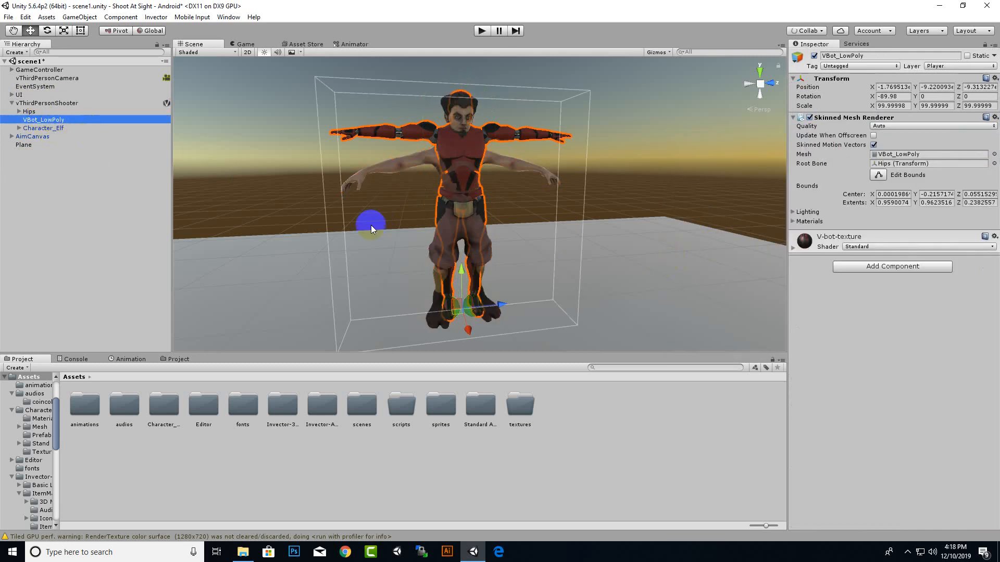
mouse_move(499, 307)
mouse_down()
mouse_move(531, 307)
mouse_move(506, 311)
mouse_up()
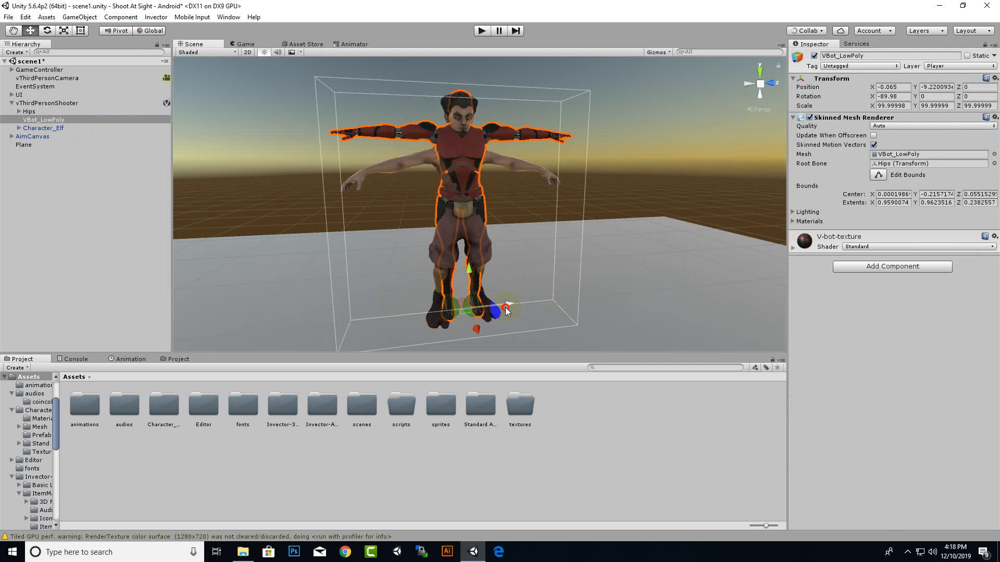
key(ctrl+z)
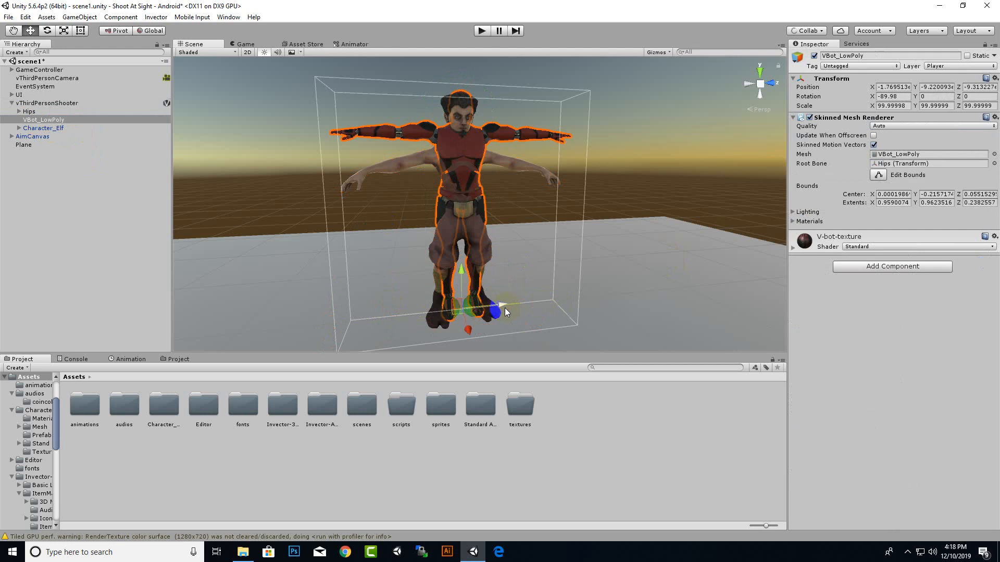
click(38, 121)
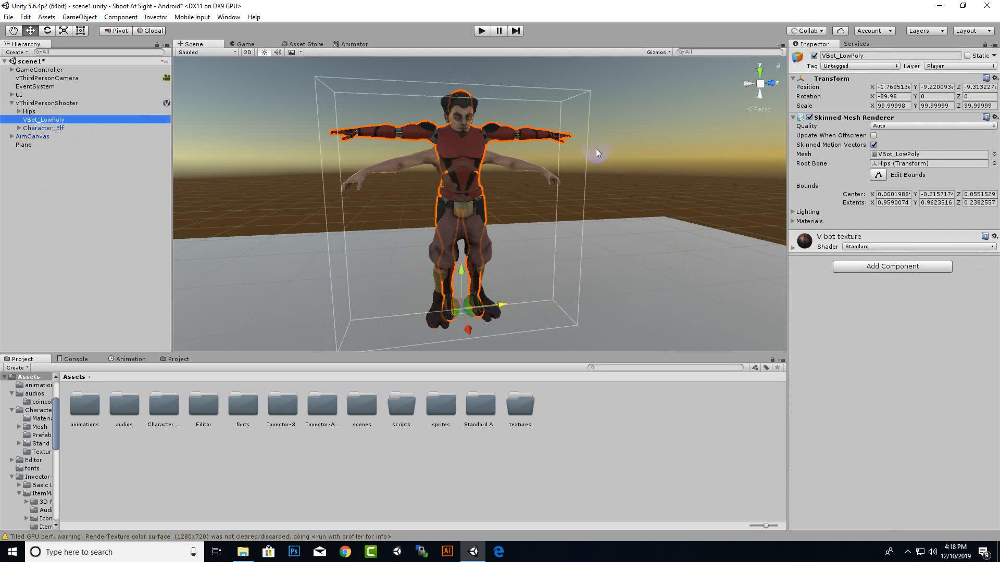
key(Delete)
click(206, 158)
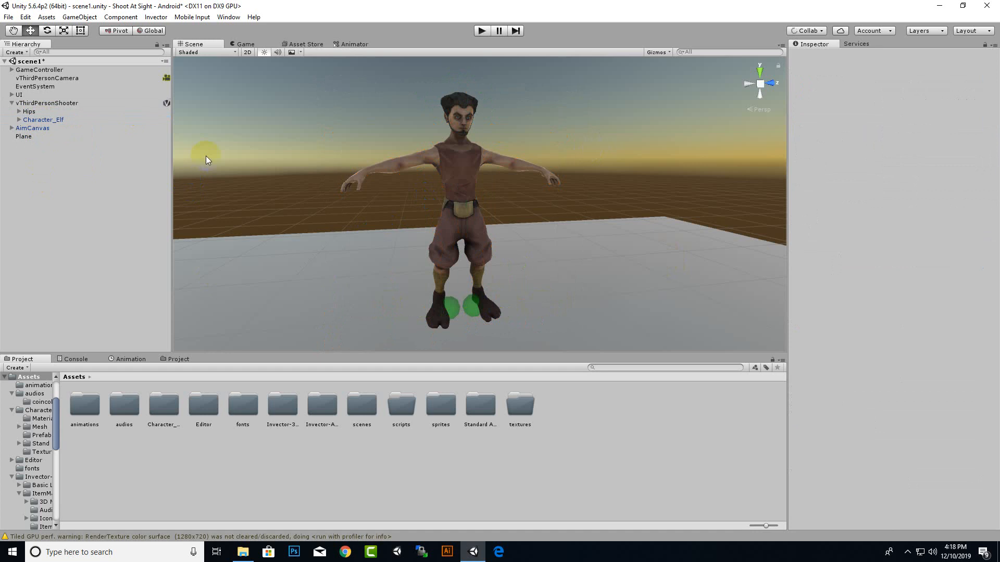
Step: Play-test the scene with the elf, trying movement, shooting, and switching weapons, and stop the test
click(480, 31)
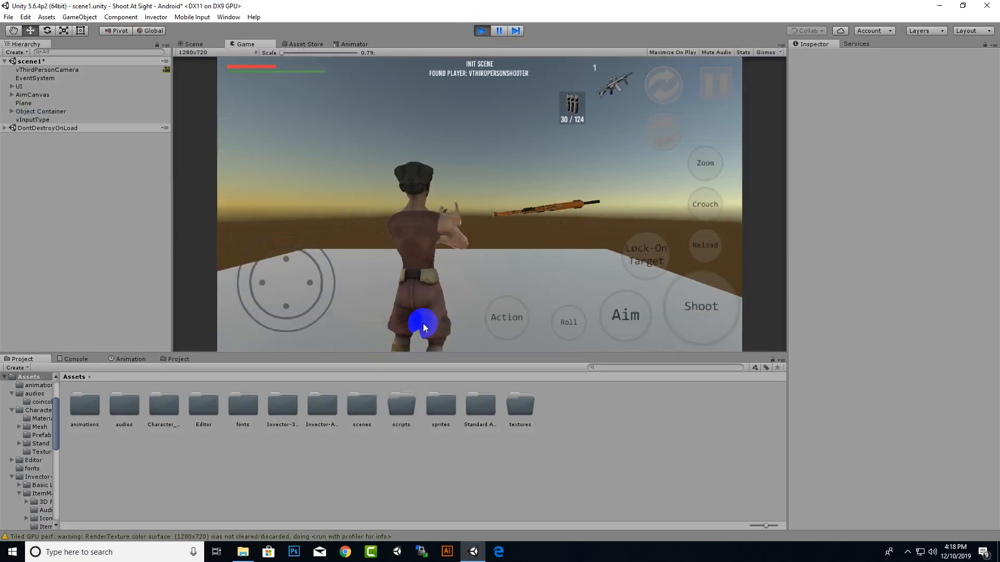
mouse_move(298, 297)
mouse_down()
mouse_move(267, 239)
mouse_move(189, 292)
mouse_move(212, 326)
mouse_move(377, 361)
mouse_move(297, 344)
mouse_move(360, 255)
mouse_move(400, 264)
mouse_move(270, 255)
mouse_move(567, 314)
mouse_up()
click(696, 306)
drag(695, 301, 691, 302)
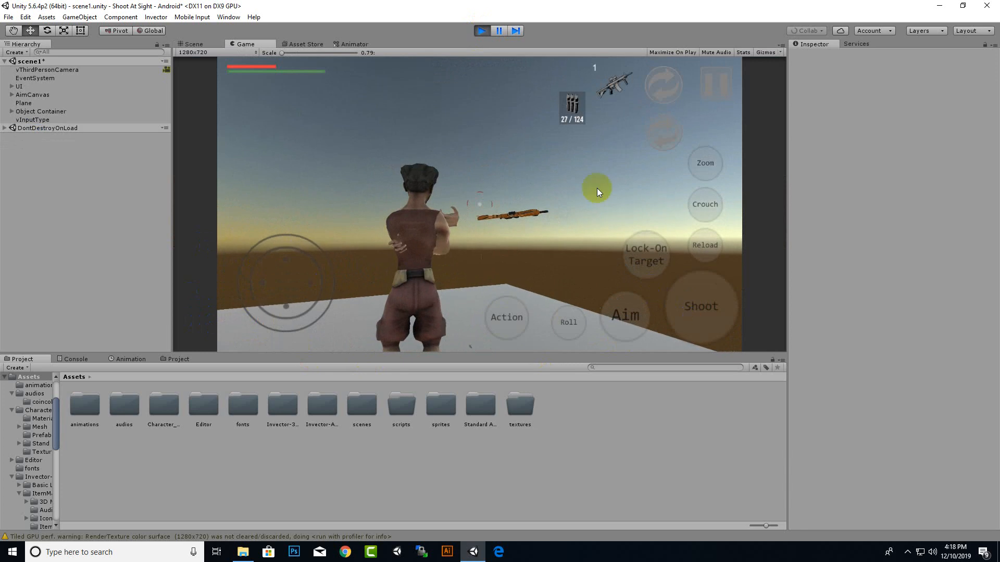
click(664, 86)
drag(701, 257, 582, 245)
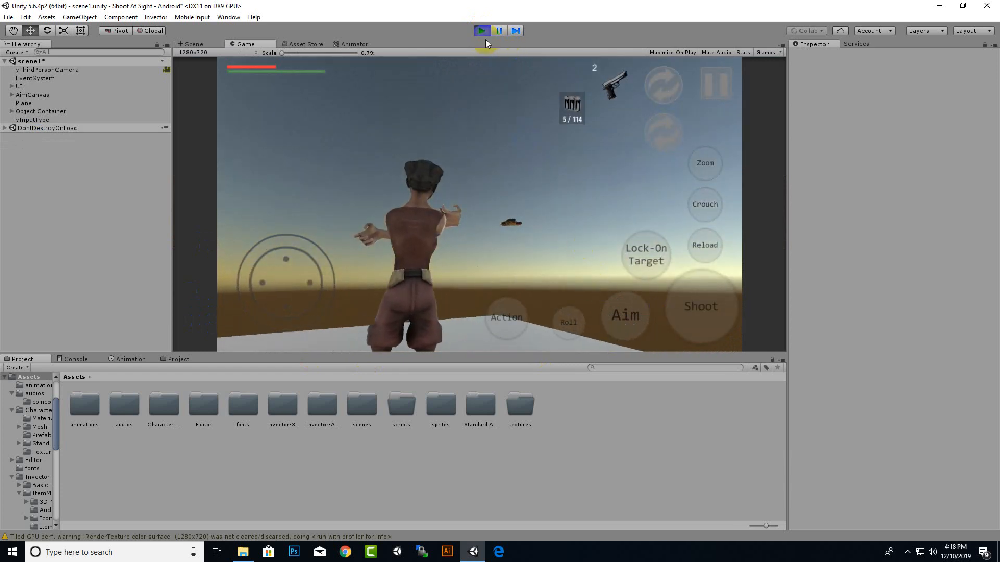
drag(392, 283, 443, 250)
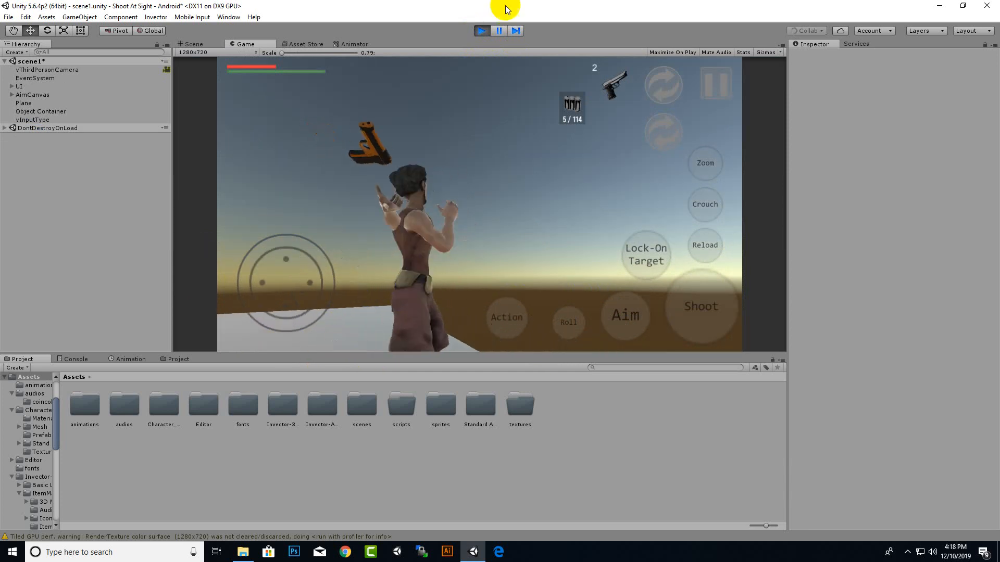
click(482, 30)
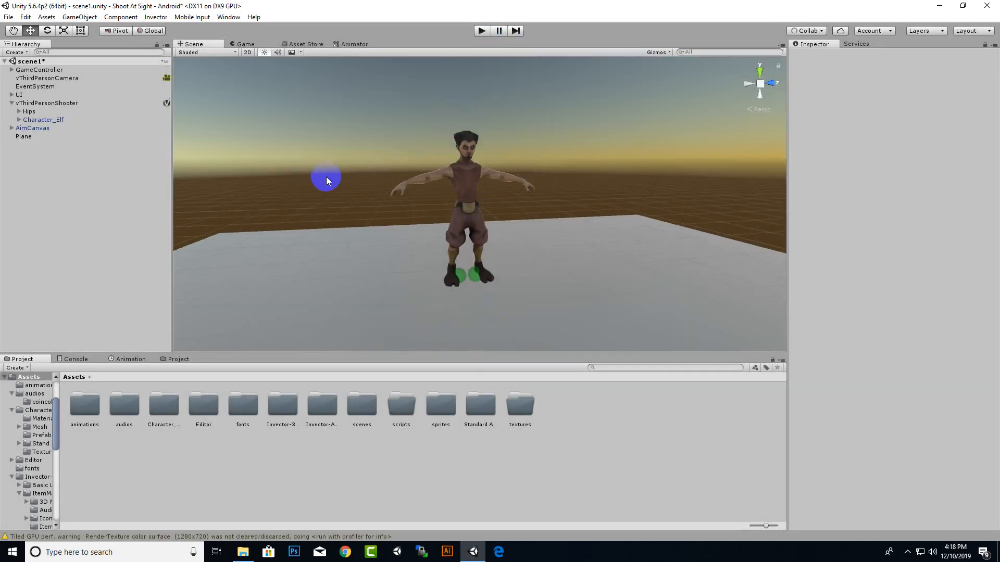
Step: Examine the start items and equip points in the Item Manager of vThirdPersonShooter
click(24, 103)
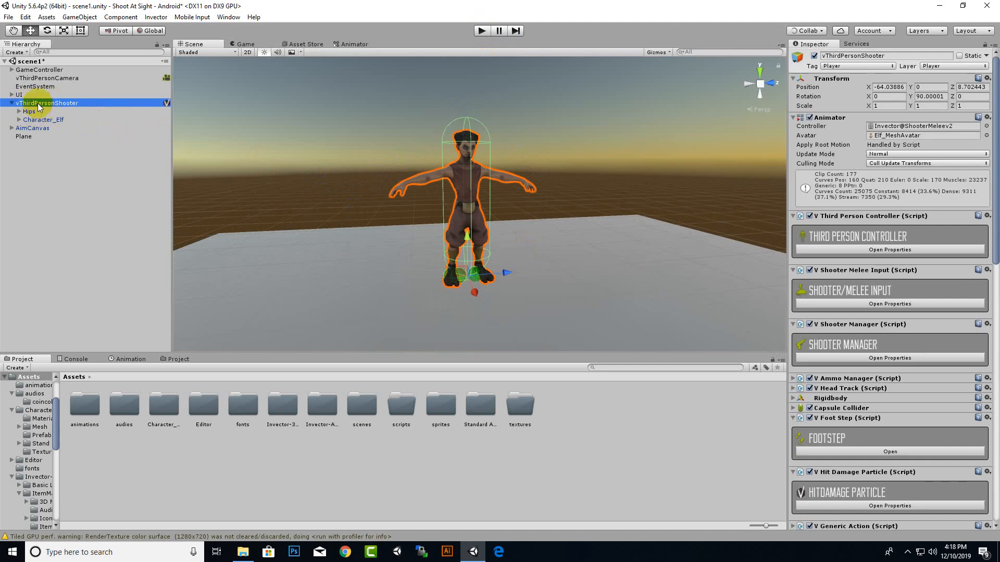
scroll(870, 394, down, 5)
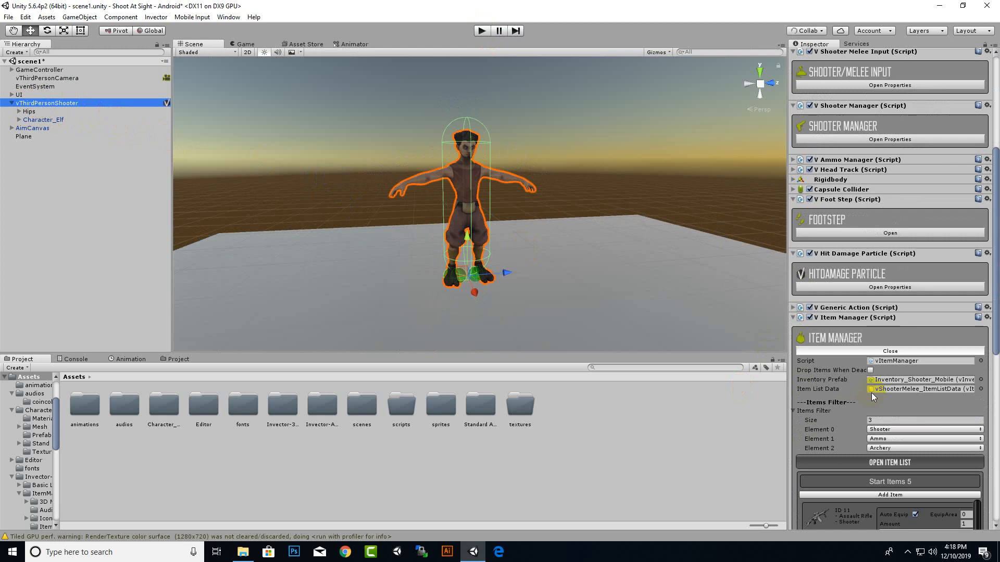
scroll(872, 394, down, 2)
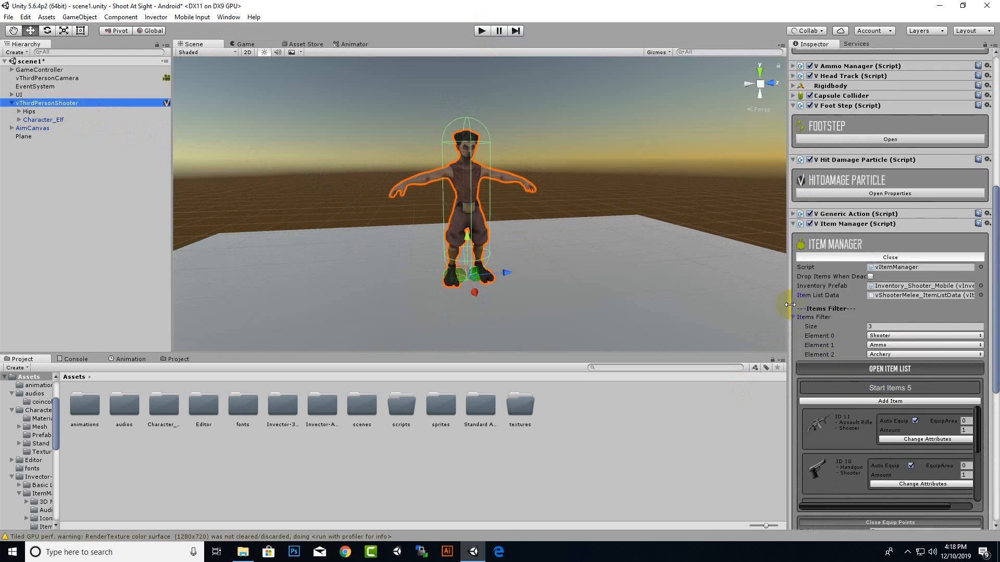
drag(790, 306, 756, 306)
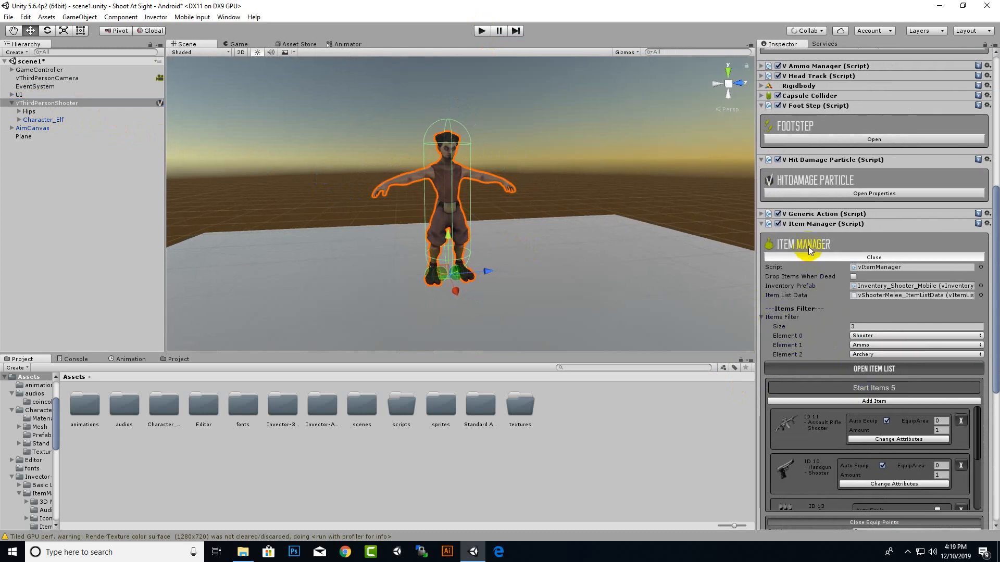
scroll(818, 336, down, 3)
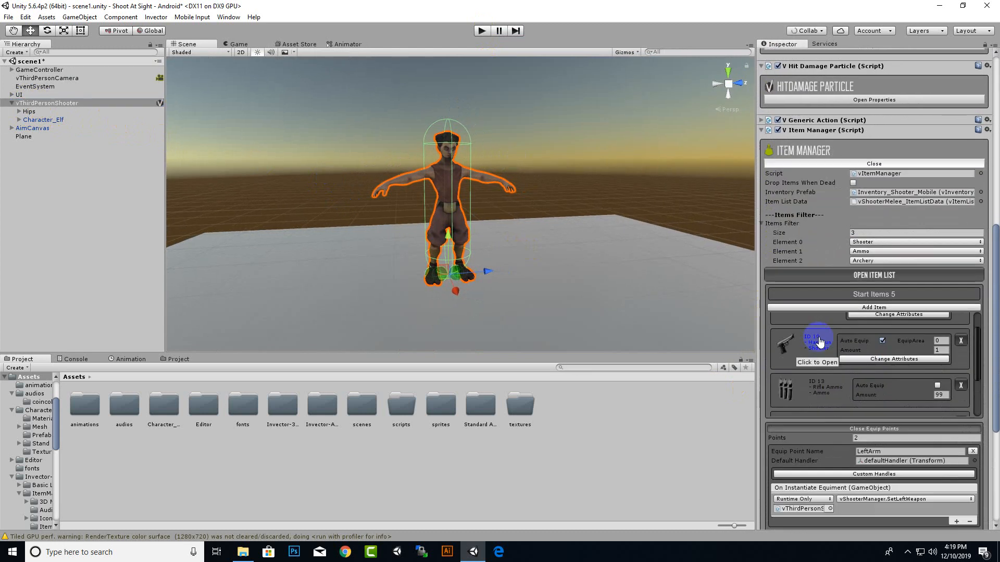
scroll(821, 327, down, 1)
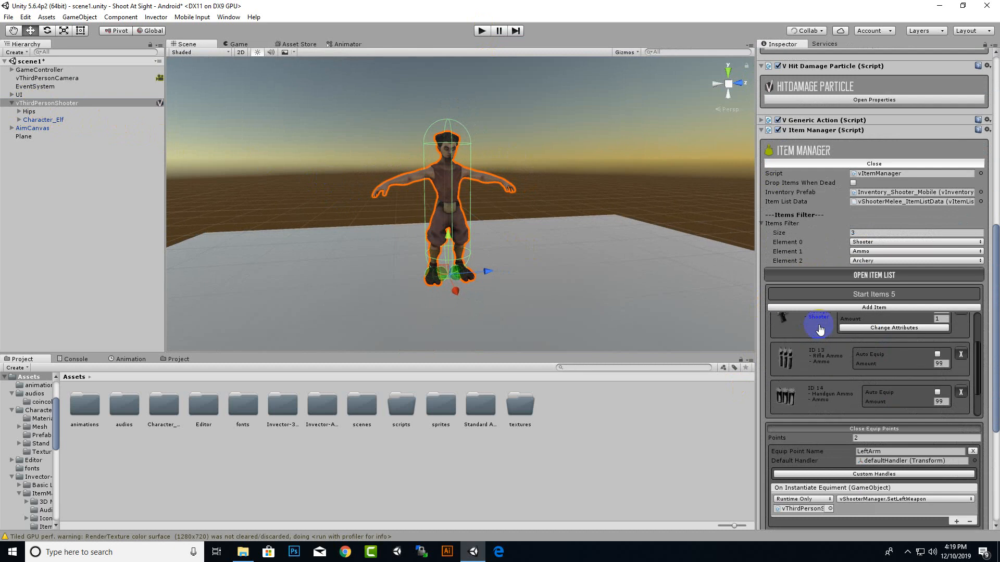
scroll(901, 388, down, 1)
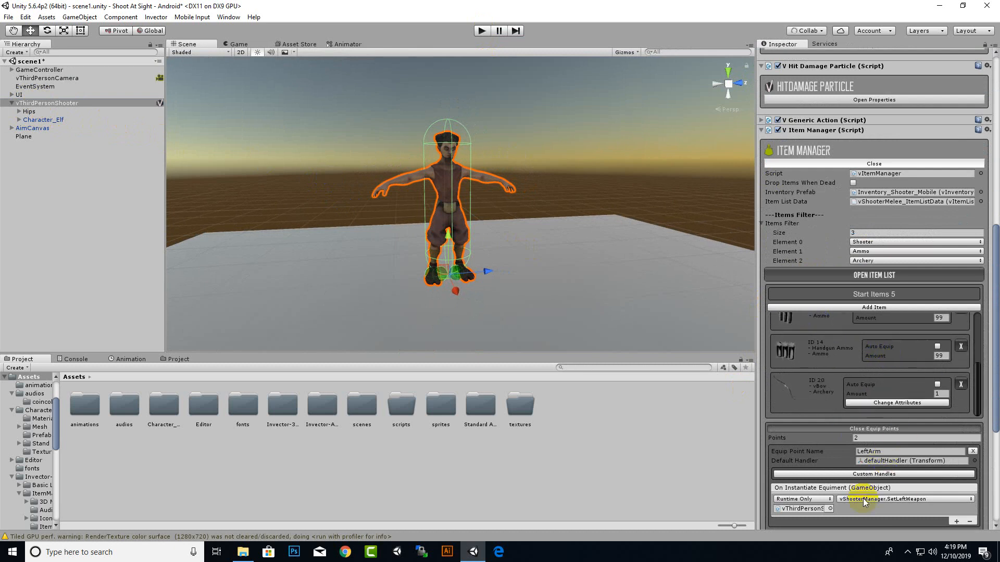
scroll(868, 443, down, 1)
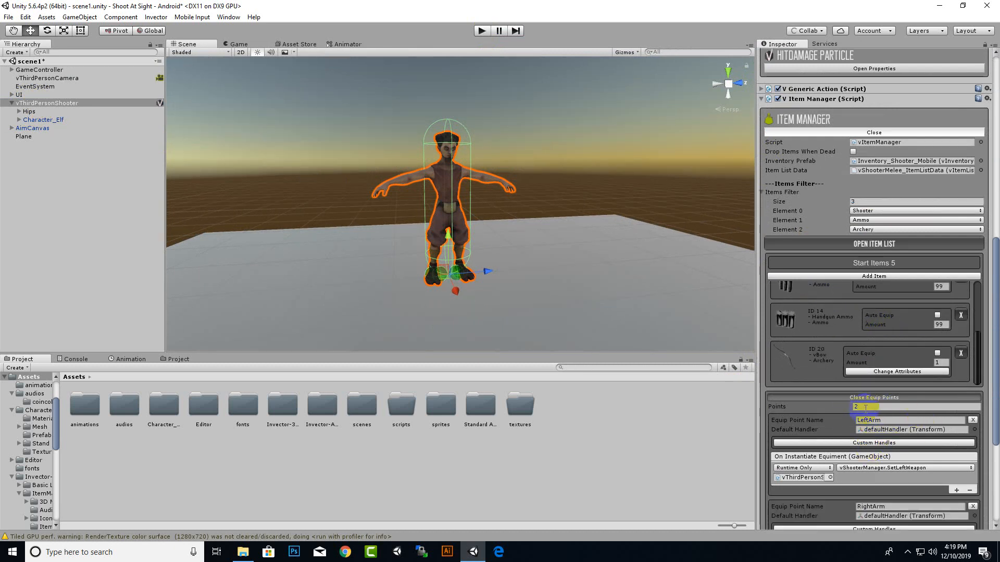
scroll(864, 408, down, 2)
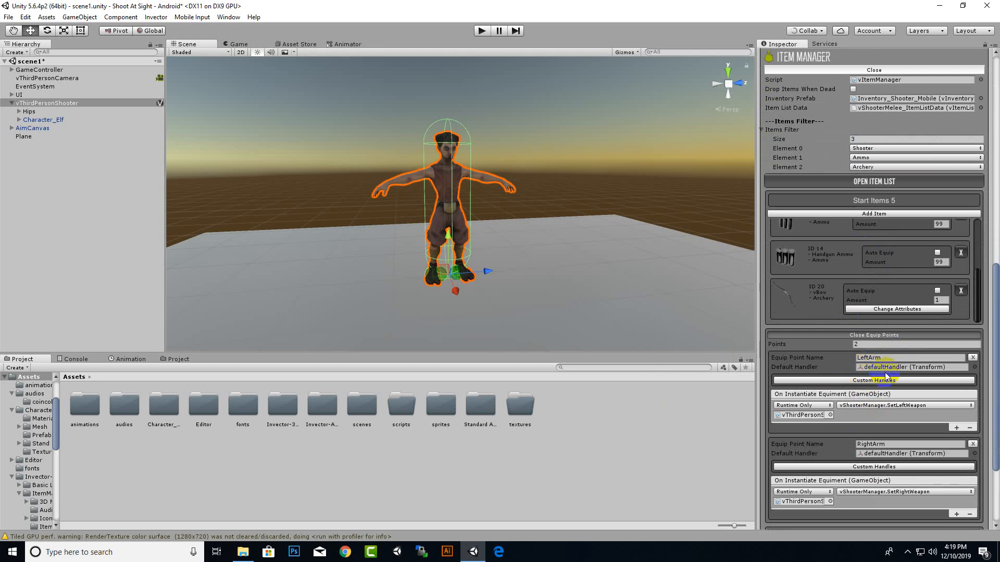
Step: Locate the LeftArm equip point's default handler in the old skeleton and select it
click(870, 358)
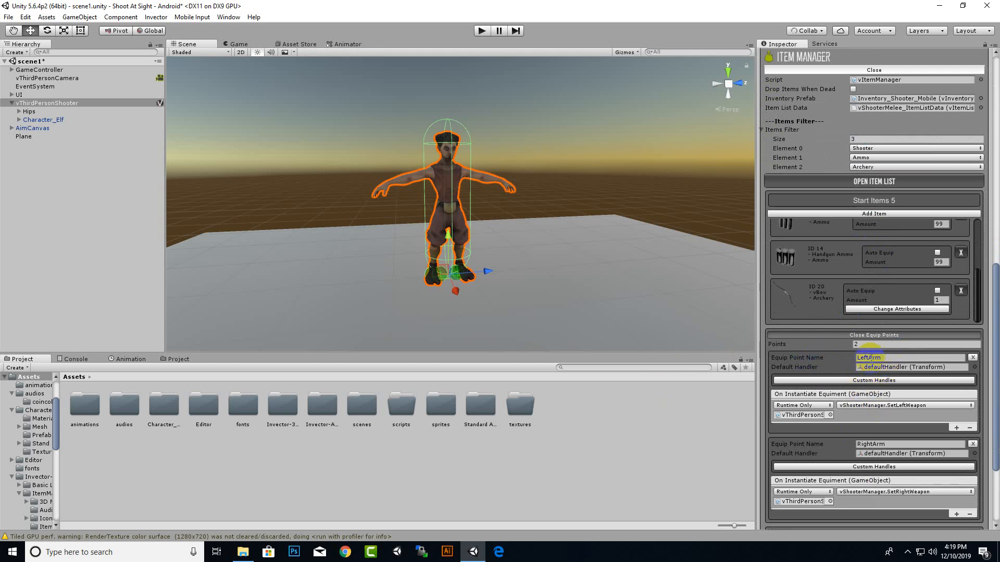
click(888, 367)
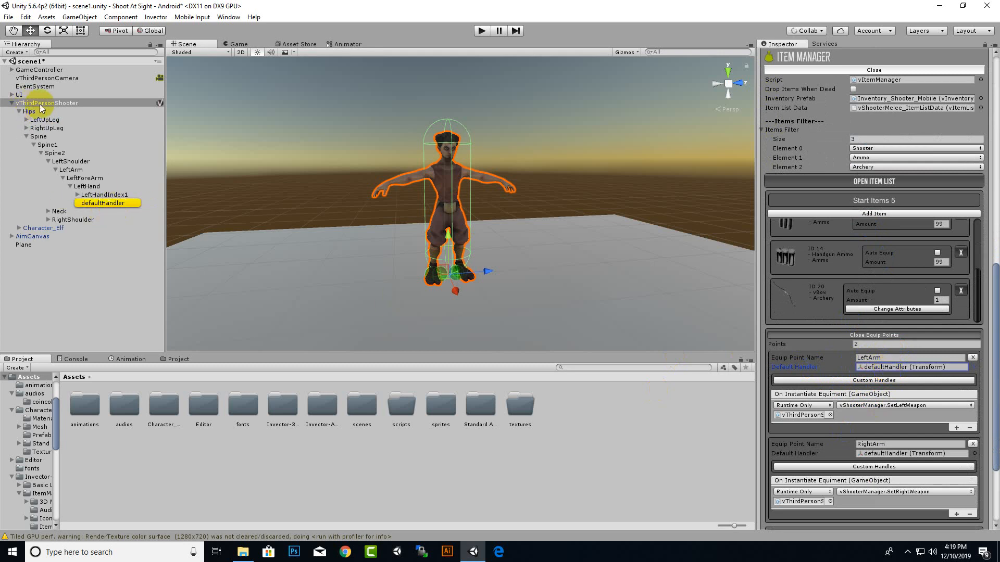
click(104, 203)
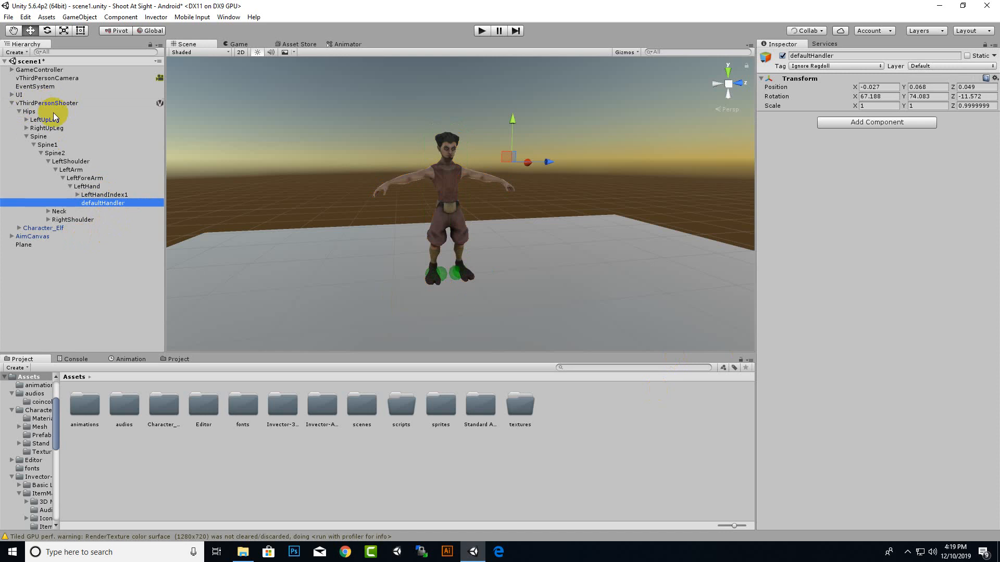
click(111, 202)
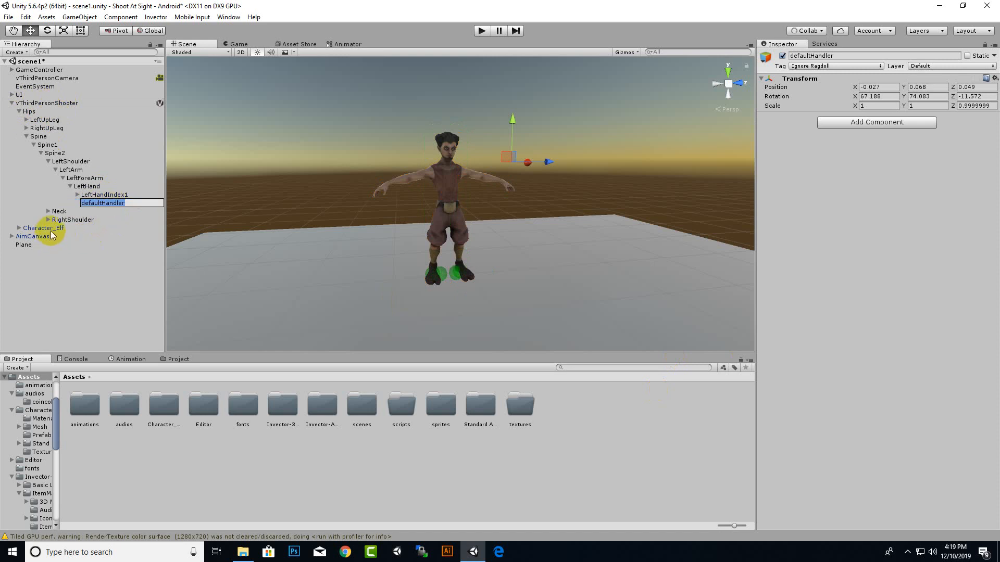
click(46, 229)
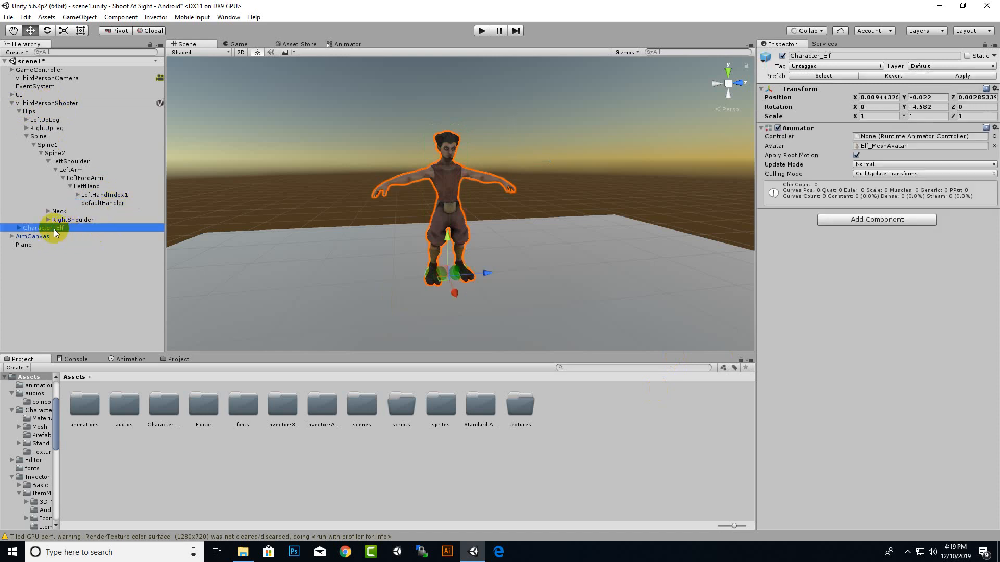
click(122, 203)
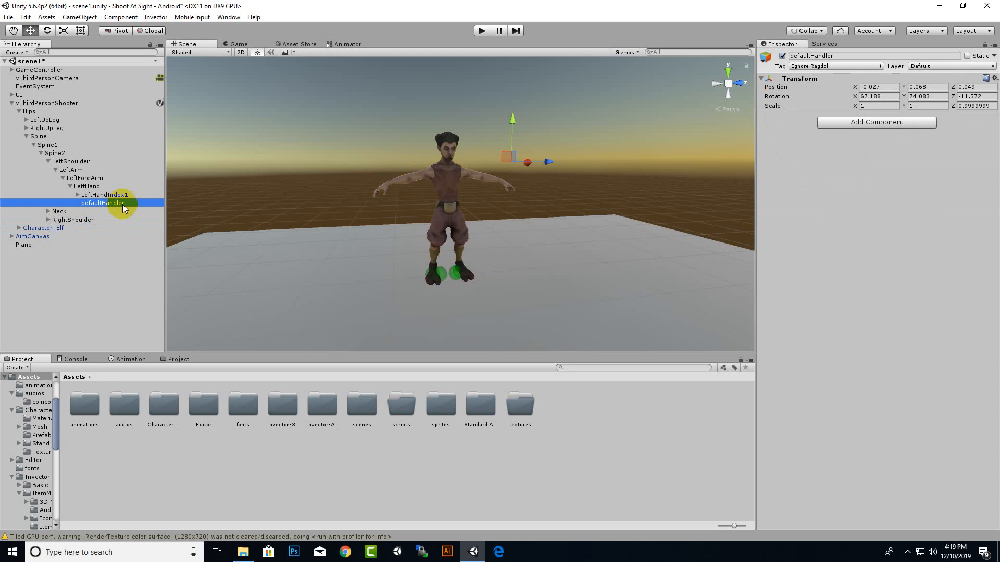
scroll(500, 159, up, 4)
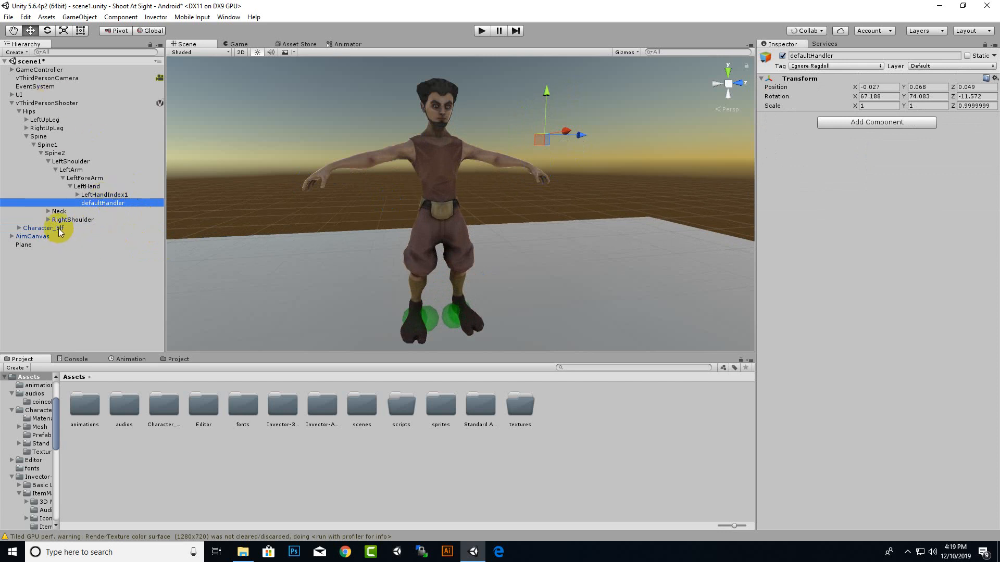
Step: Reparent the defaultHandler from the old LeftHand bone to the elf's Bip001 L Hand bone
click(18, 228)
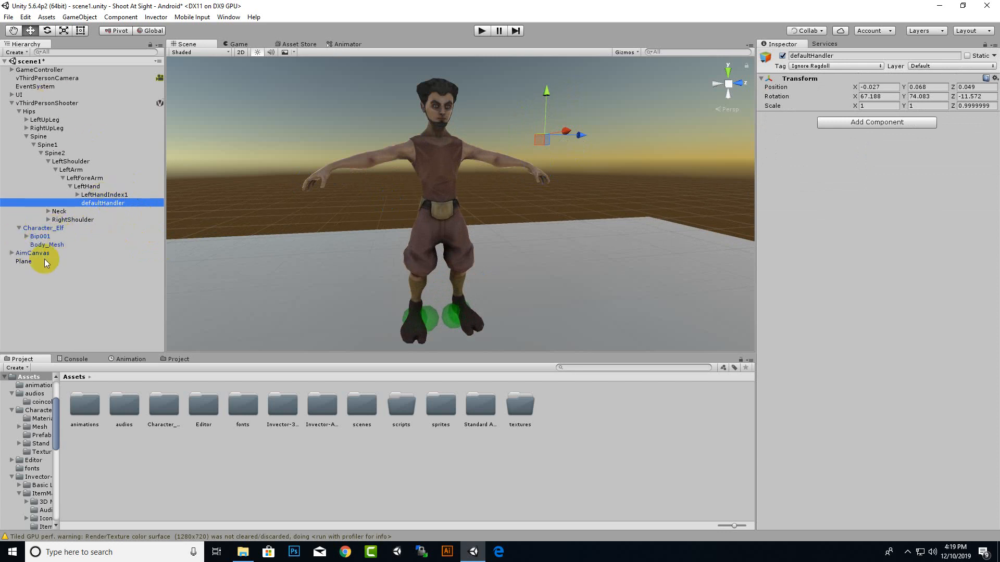
click(25, 236)
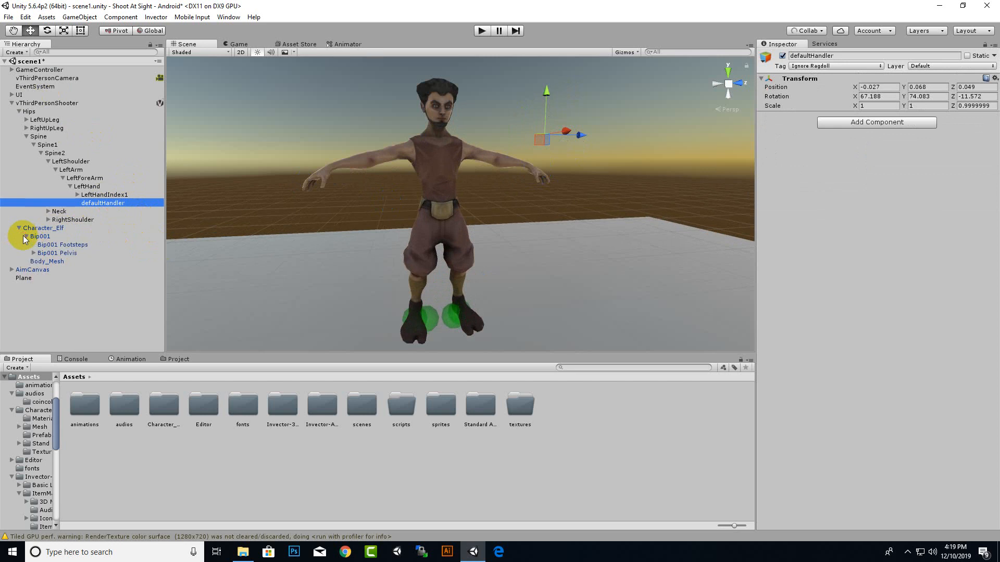
click(33, 254)
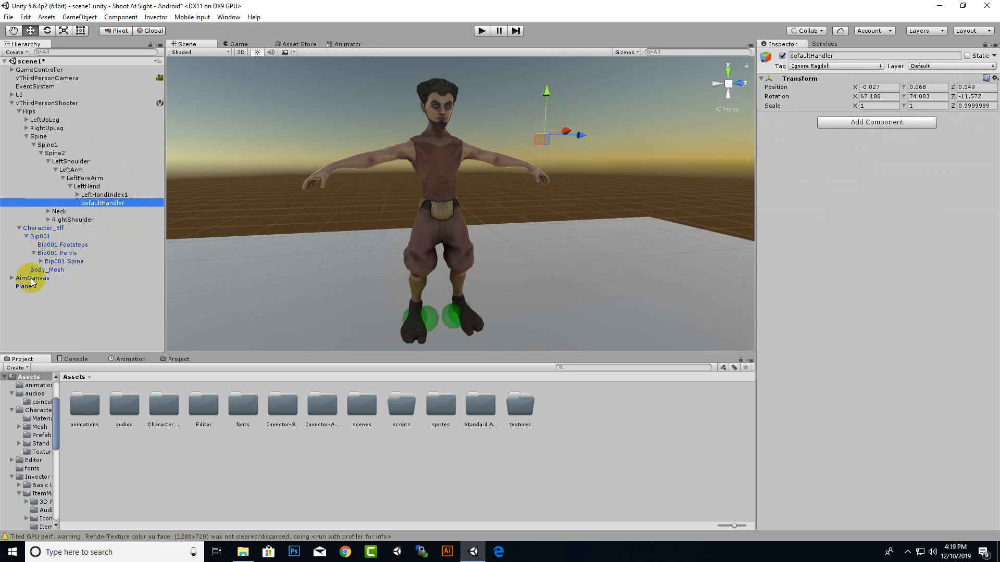
click(40, 261)
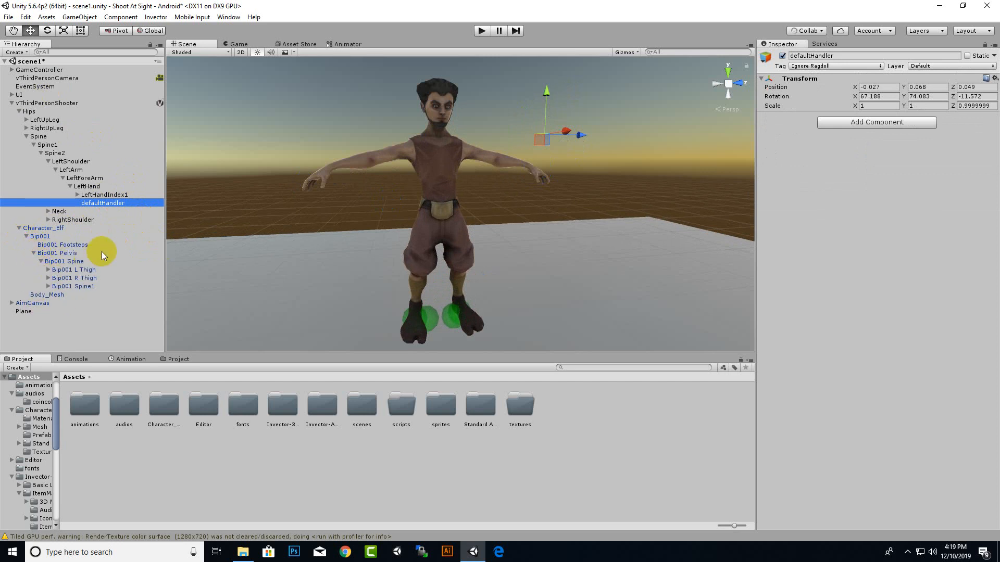
click(48, 286)
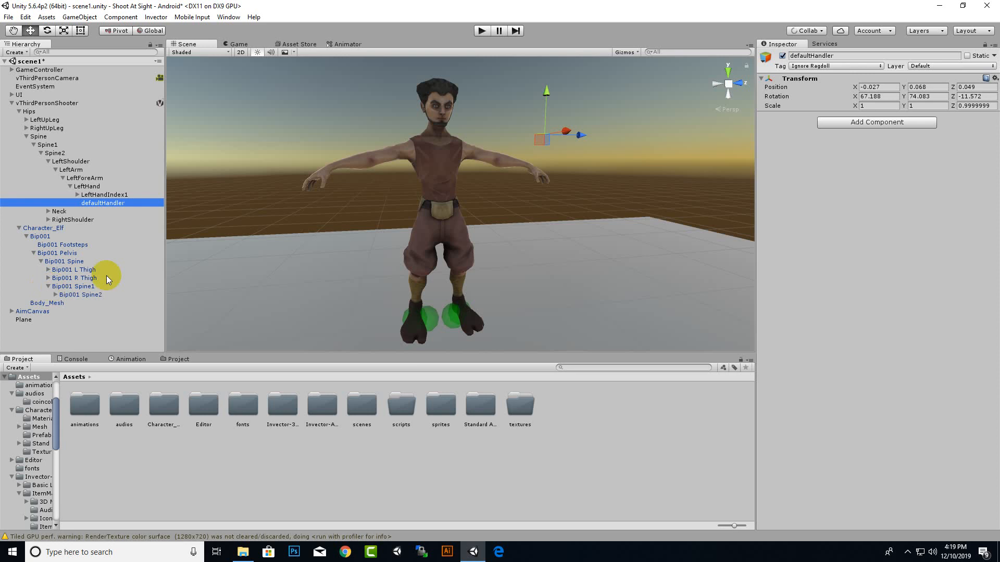
click(55, 295)
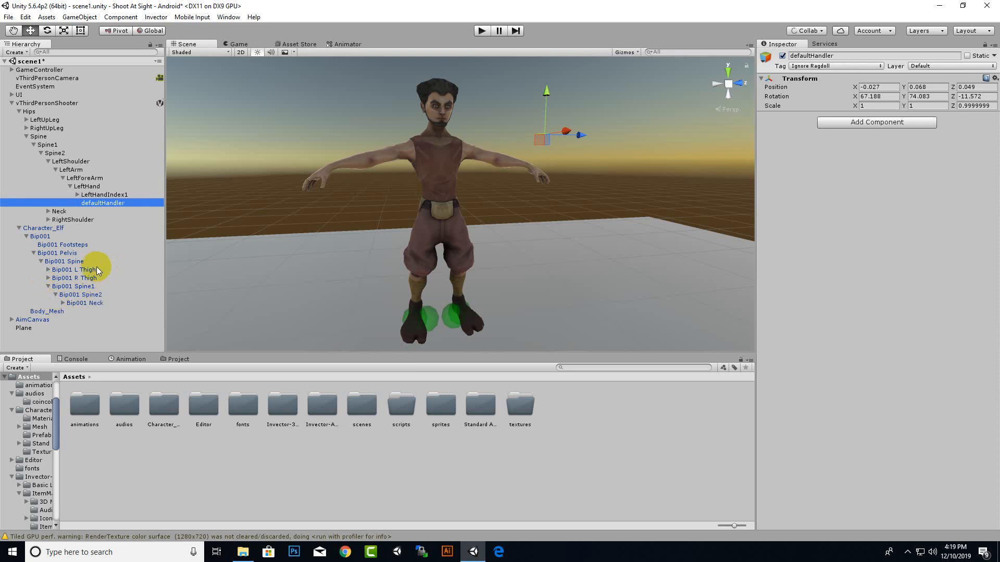
click(62, 303)
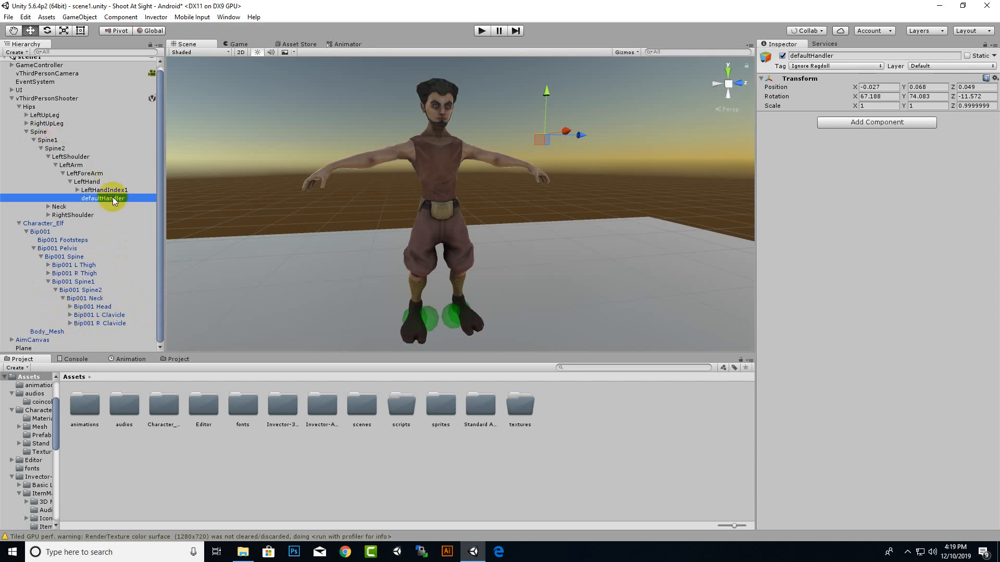
click(69, 315)
scroll(133, 290, down, 1)
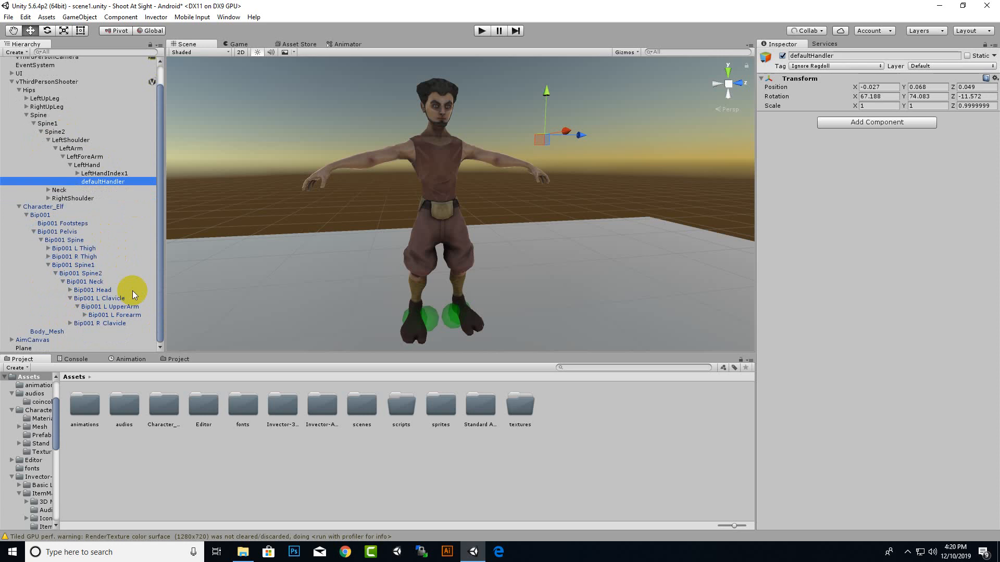
click(84, 315)
scroll(88, 315, down, 1)
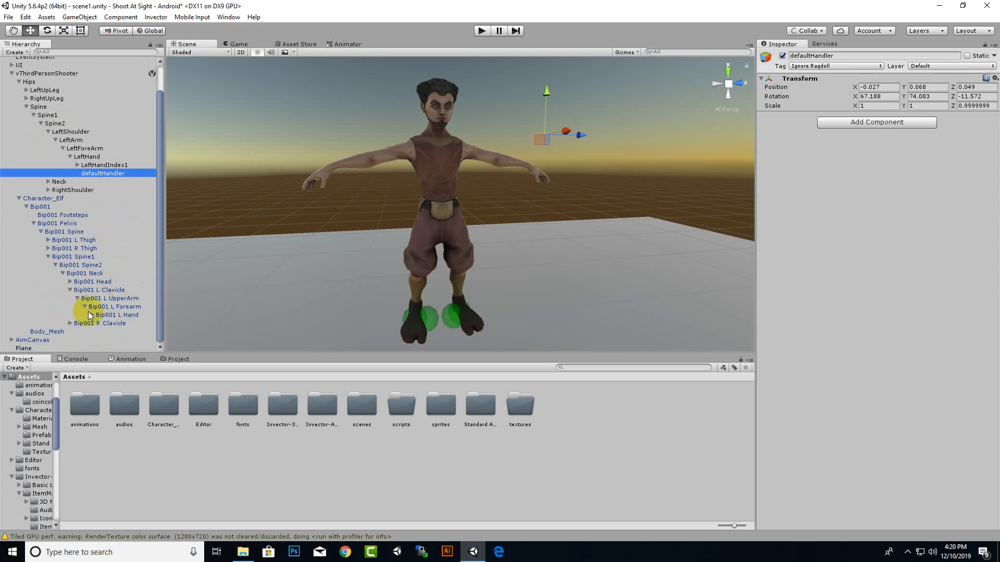
click(92, 315)
scroll(125, 309, down, 3)
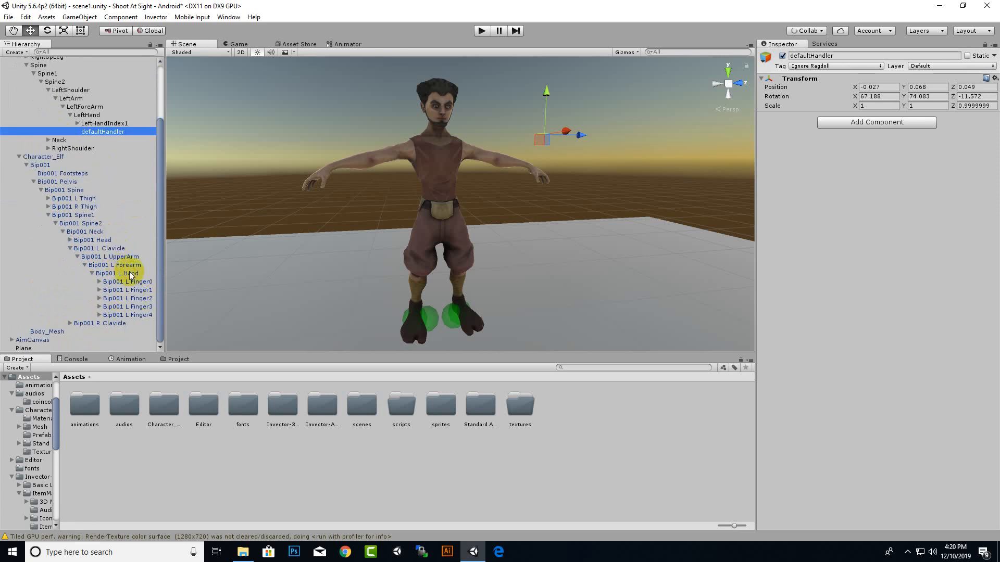
drag(106, 132, 135, 273)
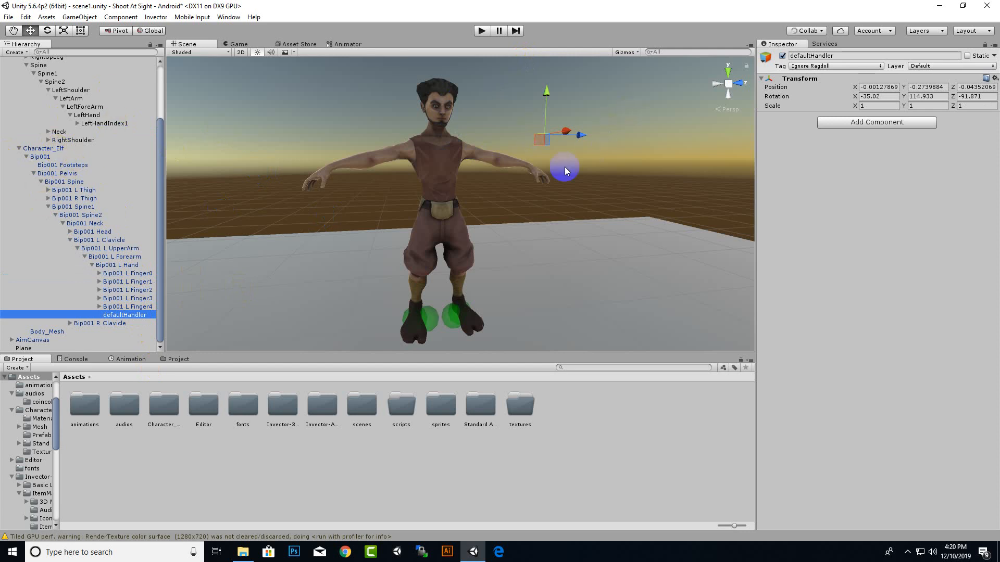
Step: Move the left defaultHandler onto the elf's left wrist, at about X 0.02, Y -0.005, Z -0.006
scroll(565, 167, down, 3)
alt+drag(618, 171, 542, 219)
scroll(577, 180, up, 5)
scroll(577, 180, up, 2)
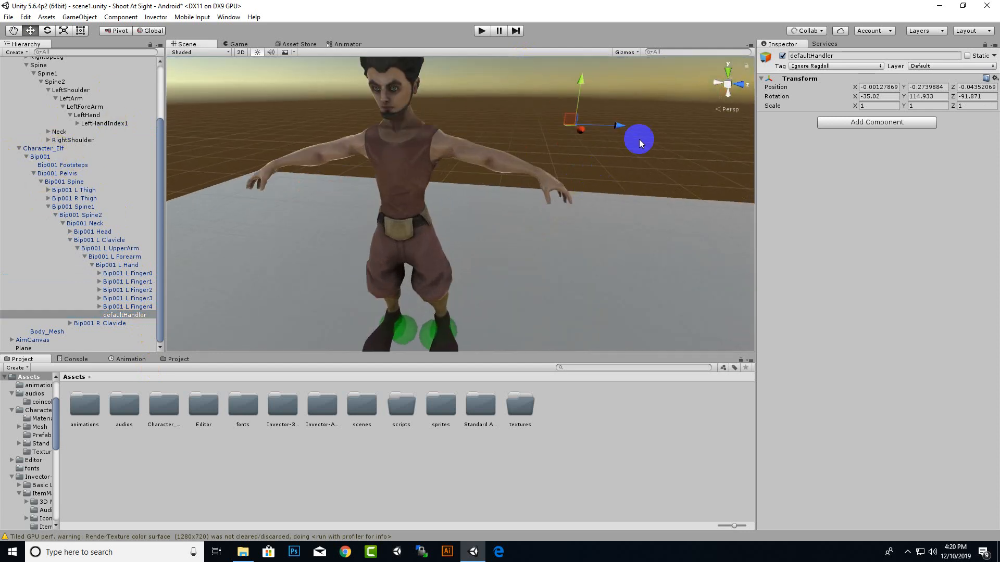
drag(620, 128, 614, 130)
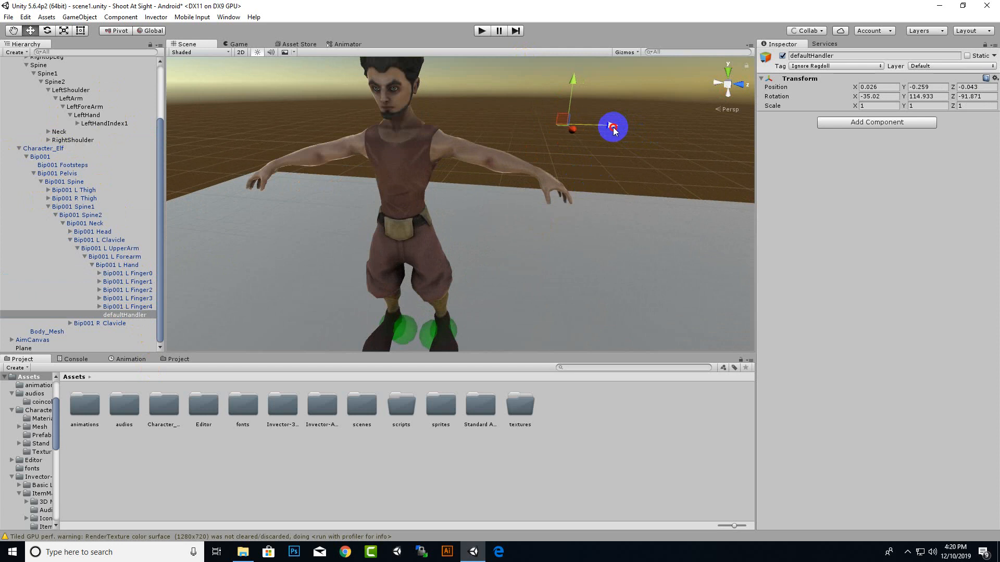
drag(575, 89, 632, 190)
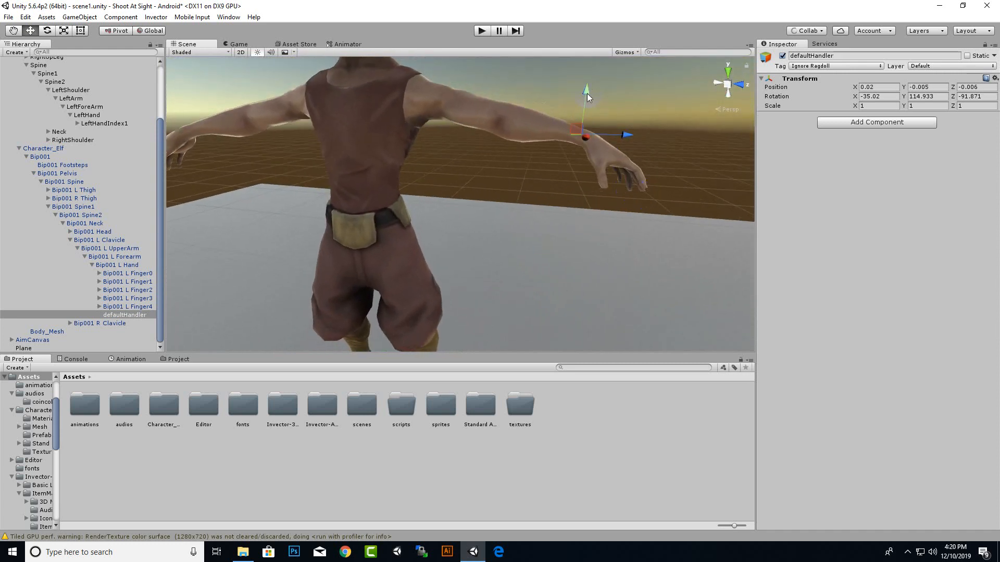
Step: Refine the left defaultHandler's position to about X 0.018, Y -0.002, Z -0.005 and save the scene
drag(587, 92, 586, 95)
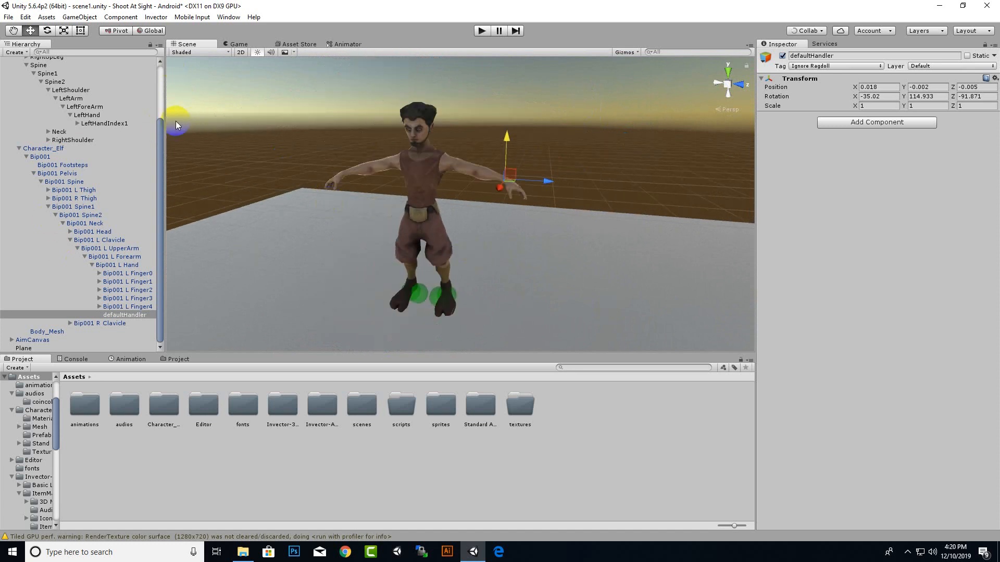
key(ctrl+s)
Step: Locate the RightArm equip point's default handler from the Item Manager of vThirdPersonShooter
scroll(54, 155, up, 3)
click(46, 94)
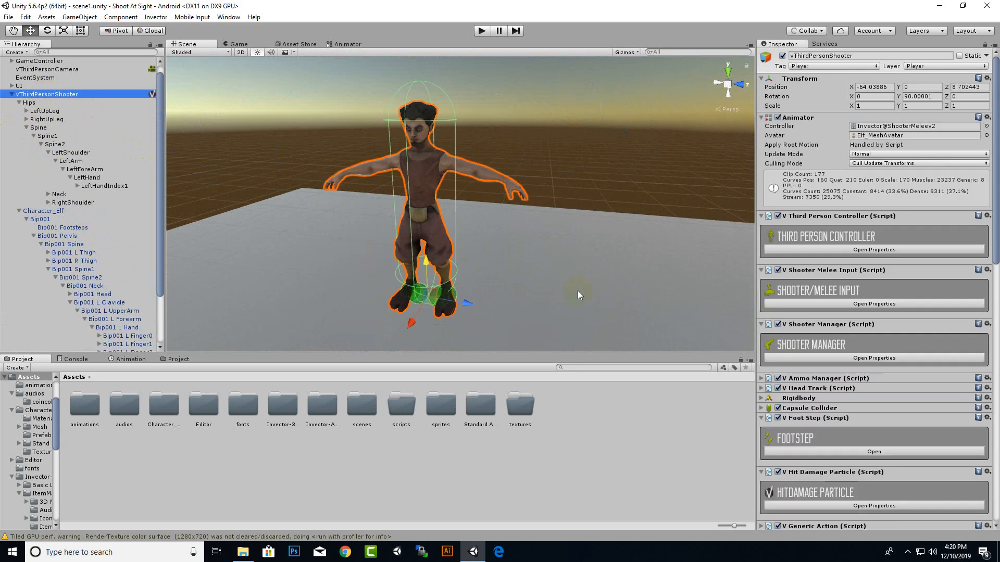
scroll(926, 398, down, 5)
scroll(927, 398, down, 3)
scroll(922, 432, down, 2)
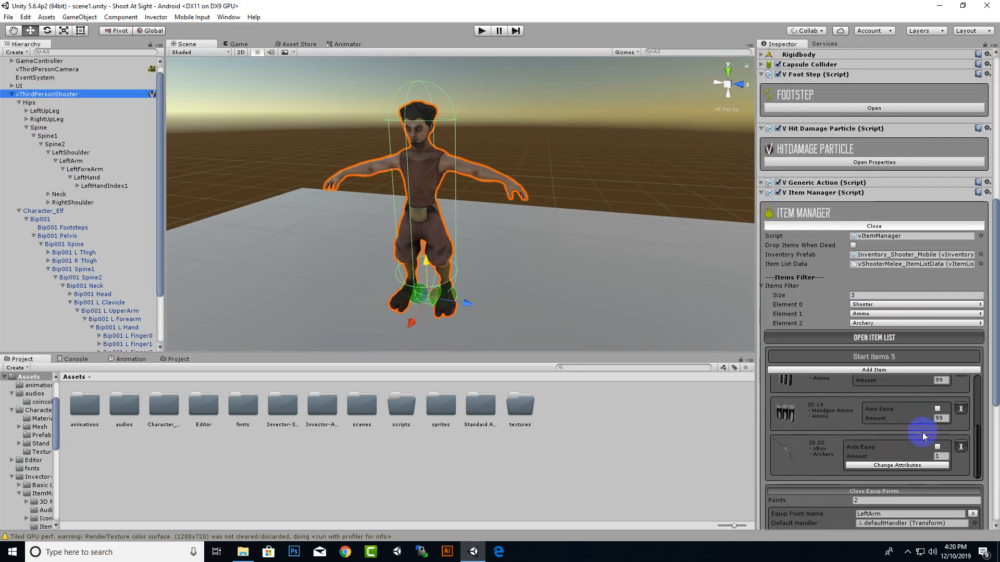
scroll(925, 420, down, 5)
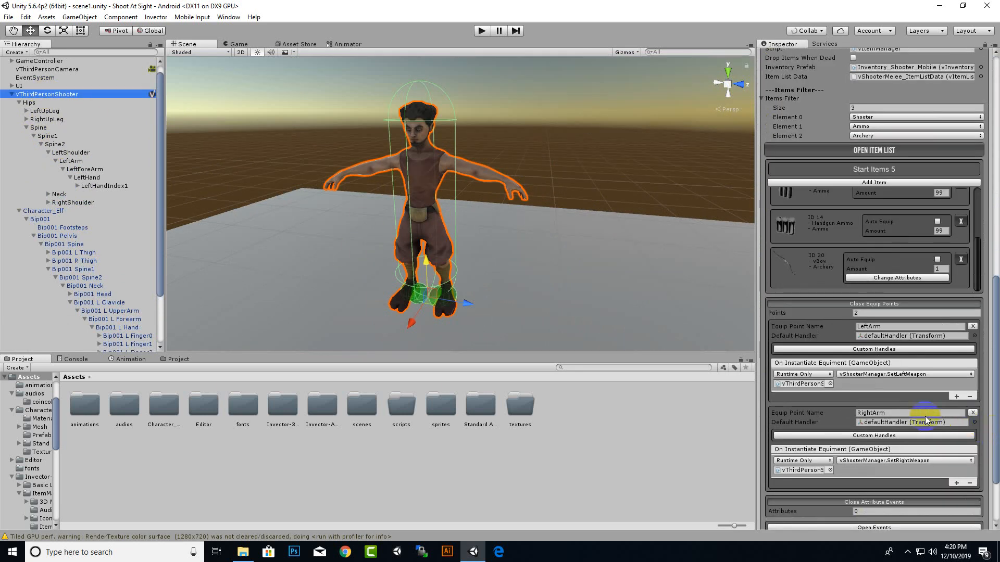
click(896, 422)
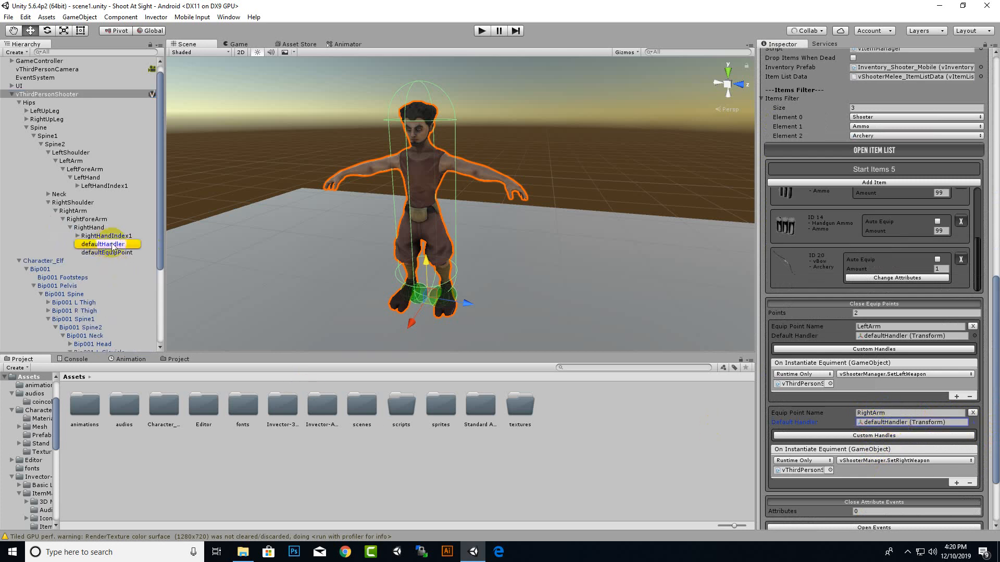
Step: Reparent the defaultHandler and defaultEquipPoint from the old RightHand bone to the elf's Bip001 R Hand bone
scroll(134, 232, down, 4)
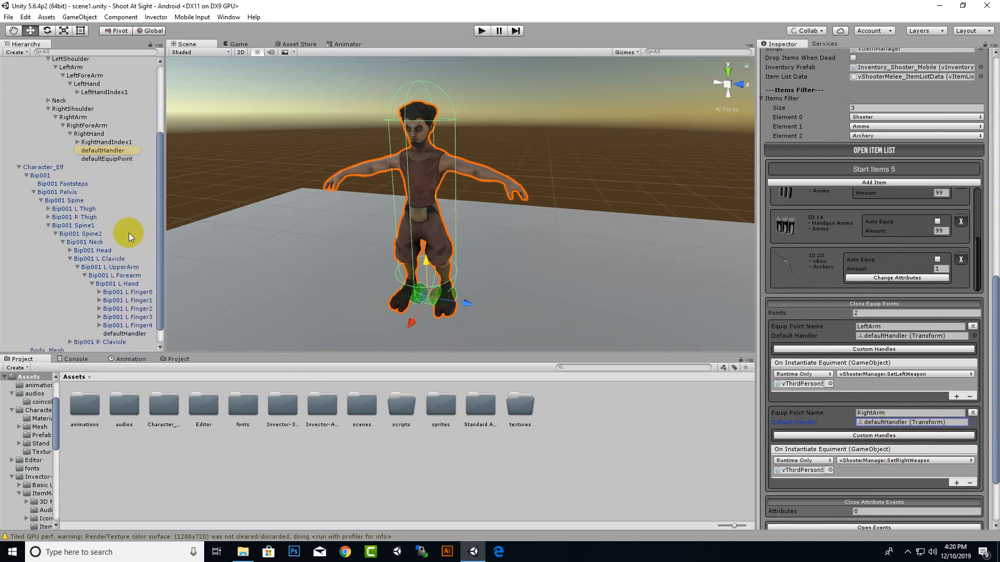
scroll(129, 233, down, 1)
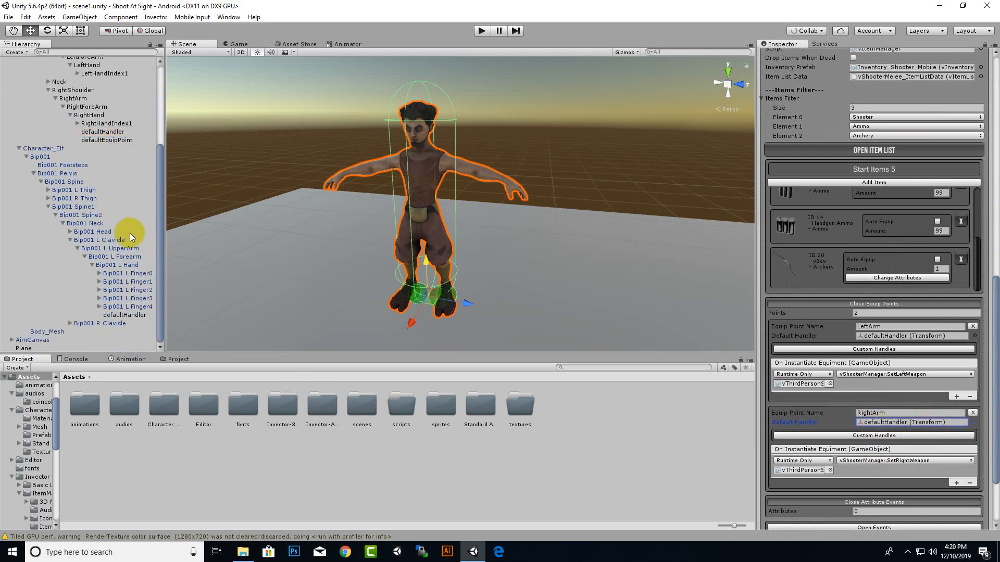
click(111, 134)
ctrl+click(123, 142)
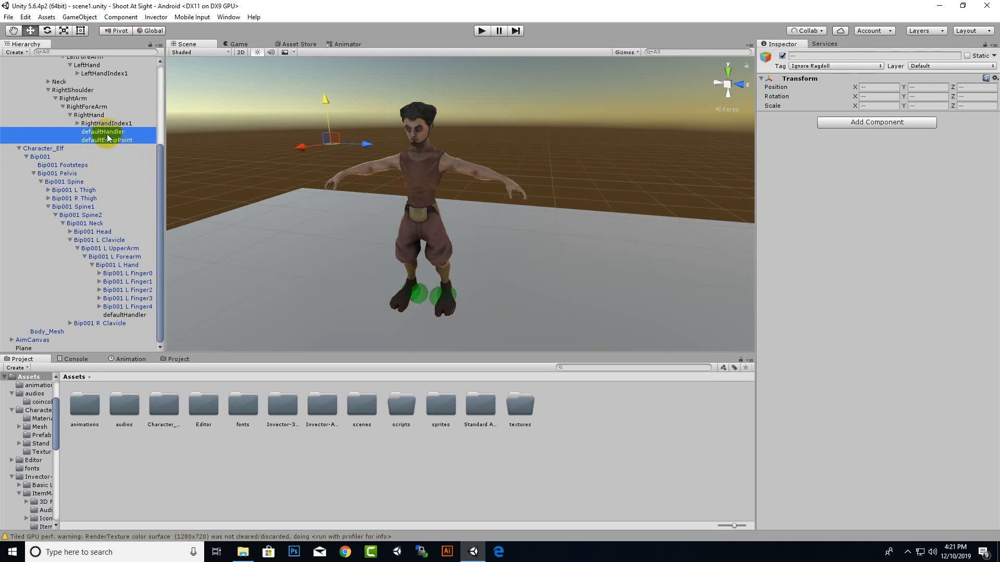
click(70, 323)
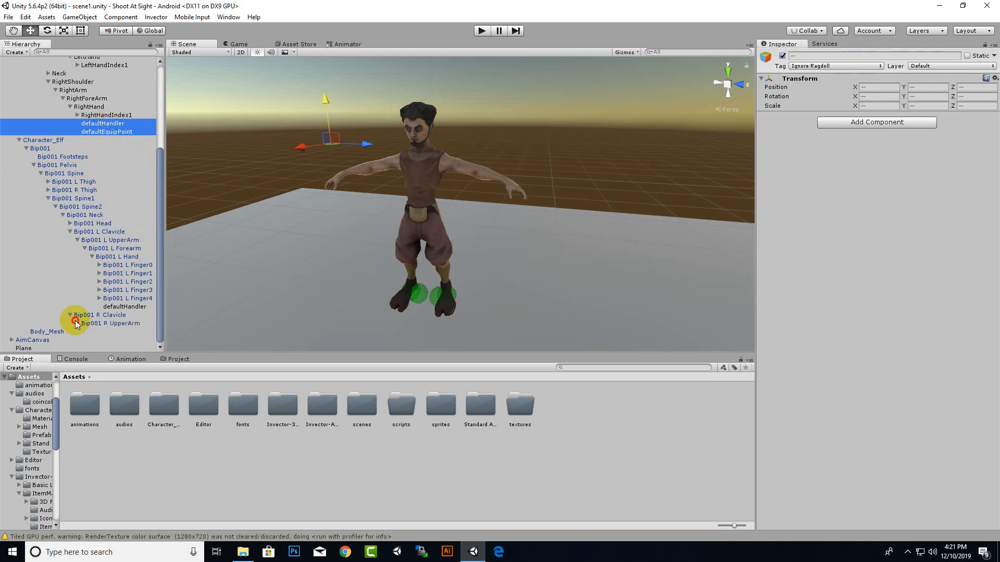
click(77, 323)
scroll(123, 318, down, 1)
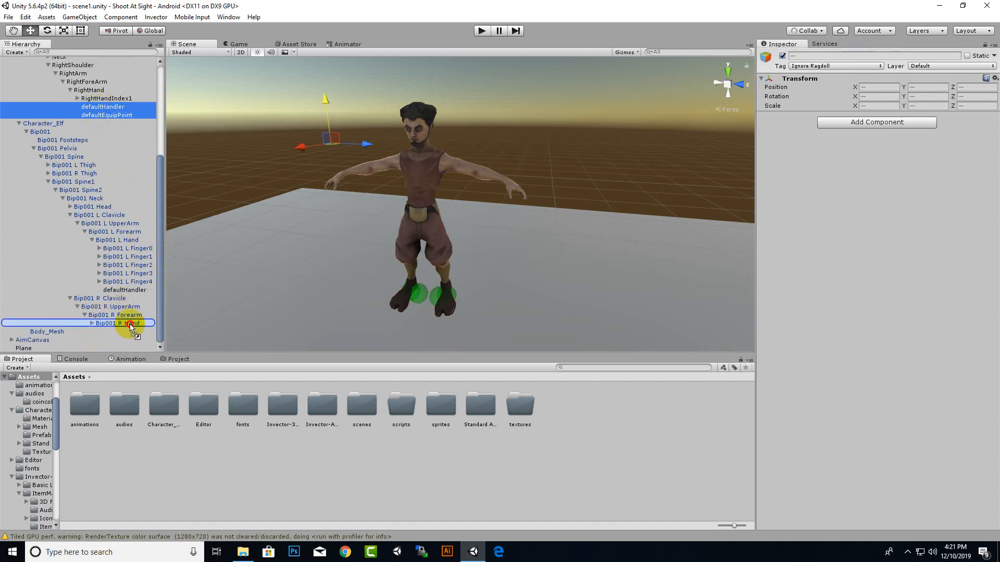
drag(130, 327, 131, 328)
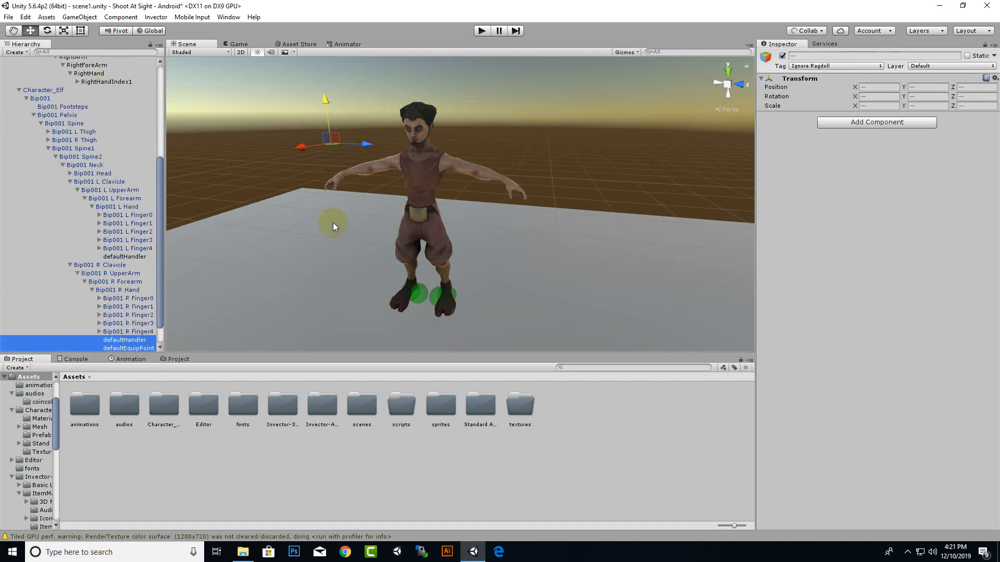
Step: Move the right defaultHandler onto the elf's right wrist, at about X -0.002, Y 0.012, Z -0.005
click(130, 349)
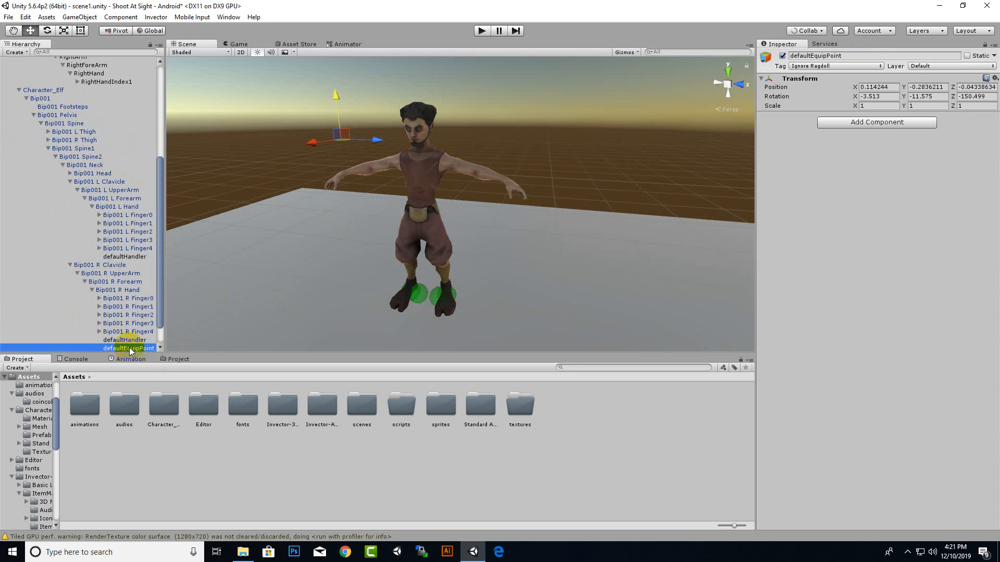
click(139, 341)
drag(286, 83, 455, 202)
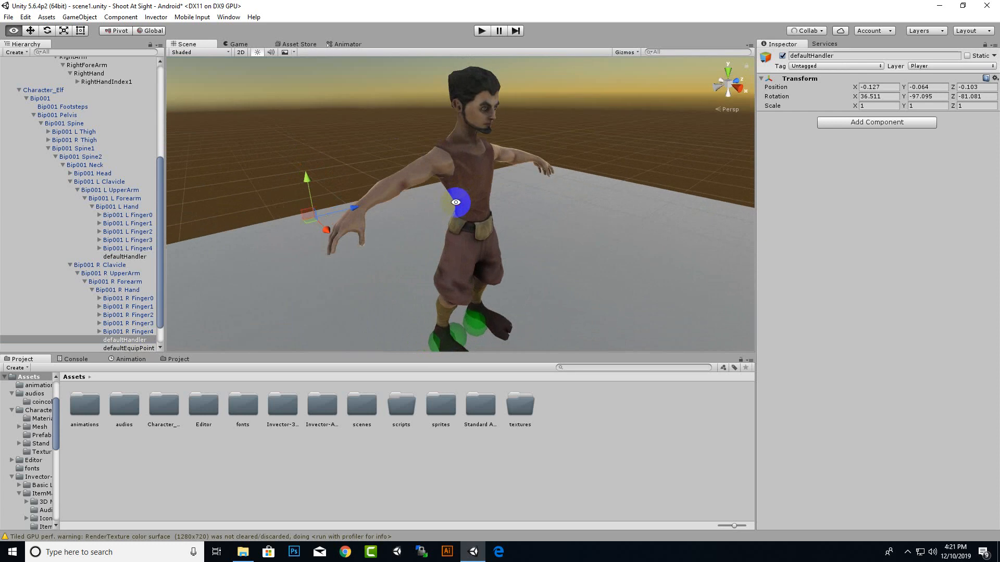
alt+drag(347, 238, 466, 228)
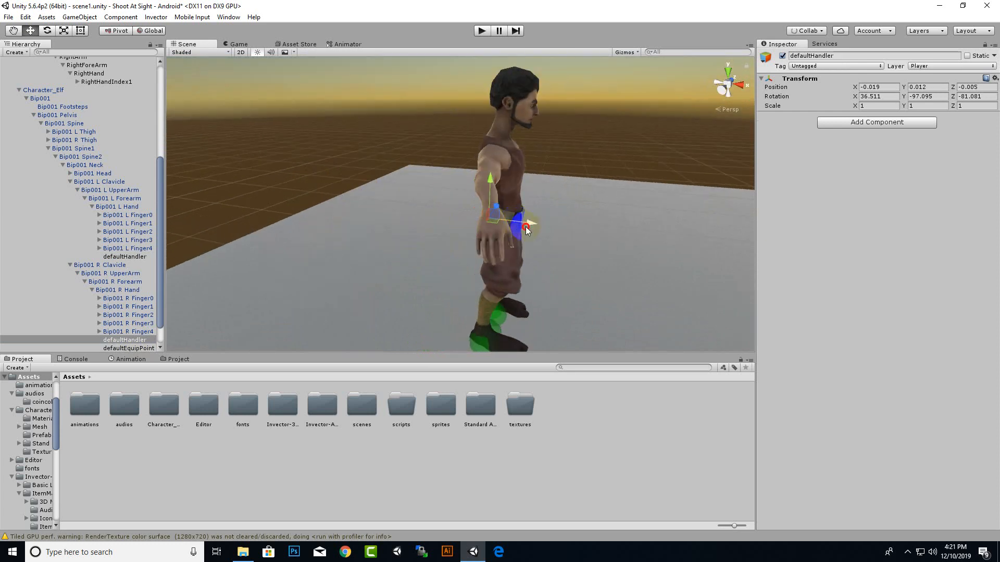
alt+drag(527, 230, 309, 189)
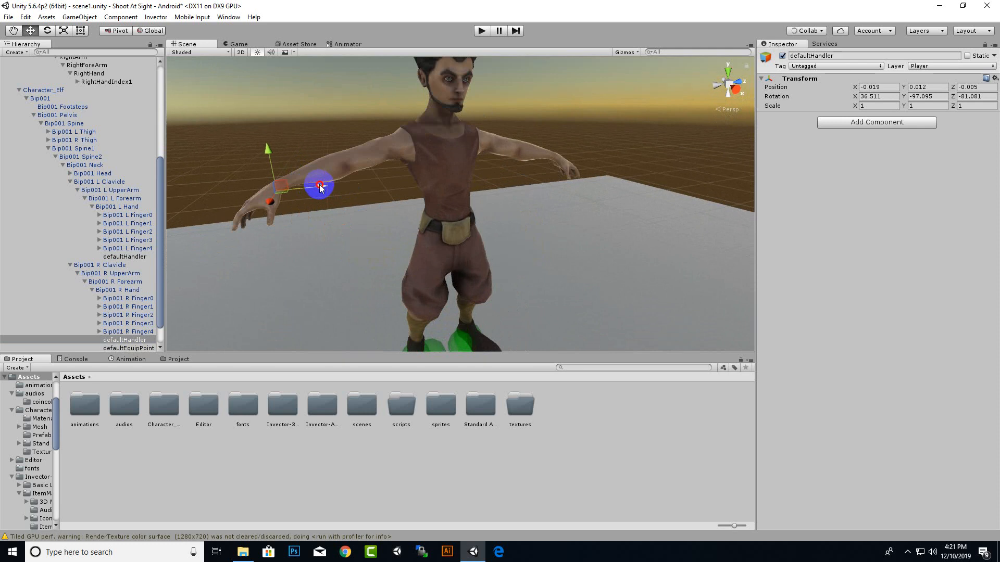
alt+drag(269, 151, 332, 240)
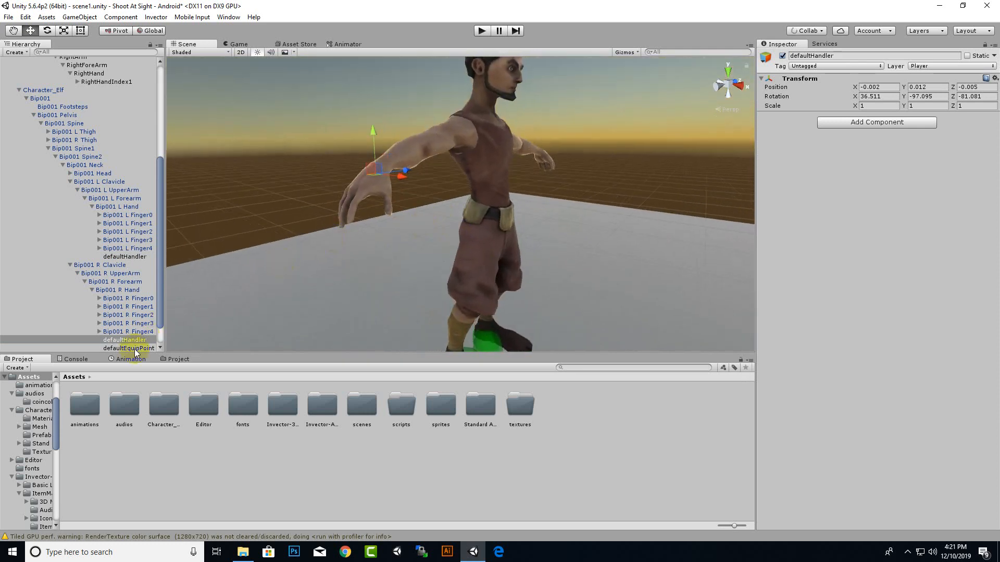
Step: Move the defaultEquipPoint onto the elf's right wrist, at about X 0.065, Y 0.002, Z -0.006
alt+drag(349, 126, 288, 194)
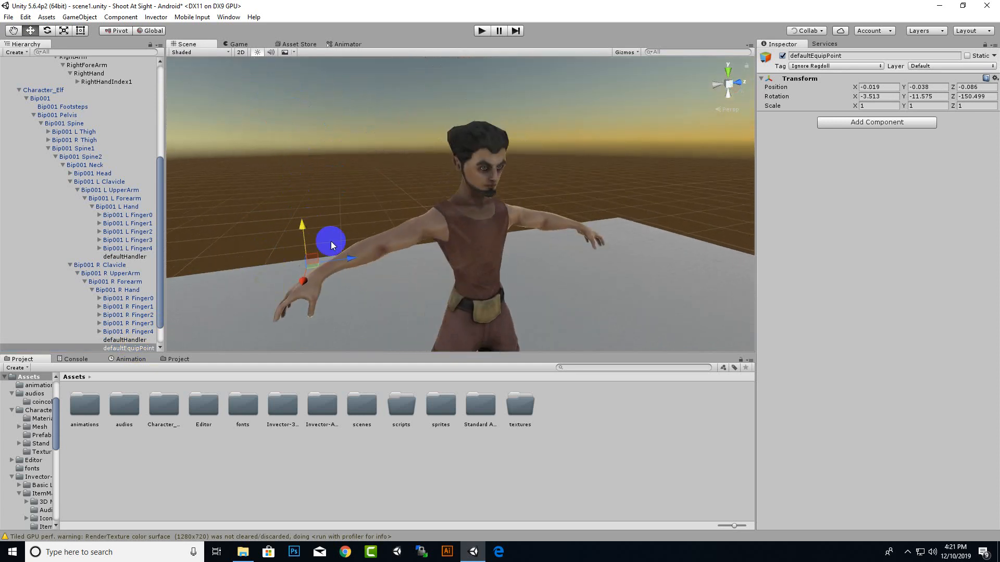
alt+drag(352, 267, 396, 258)
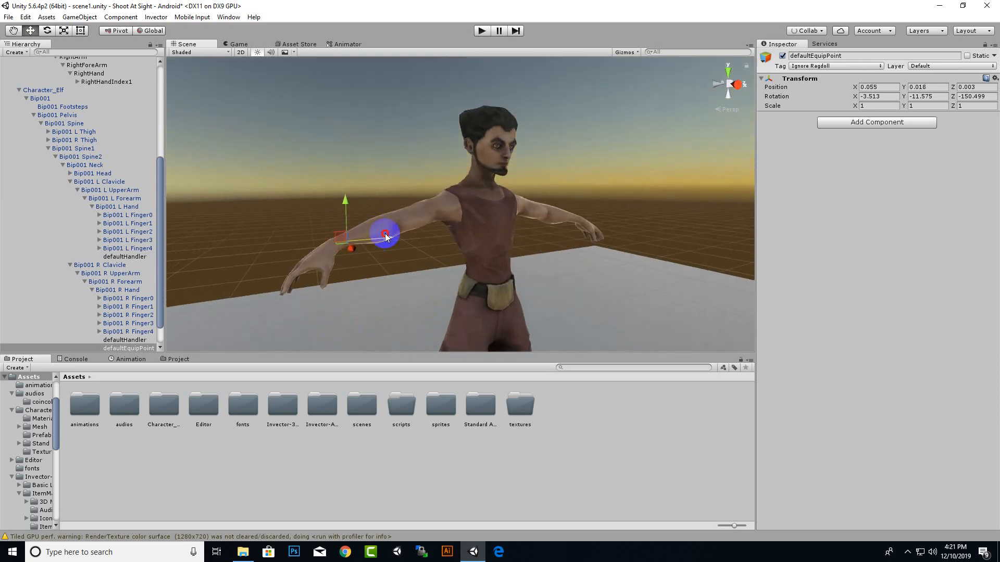
alt+drag(344, 200, 436, 312)
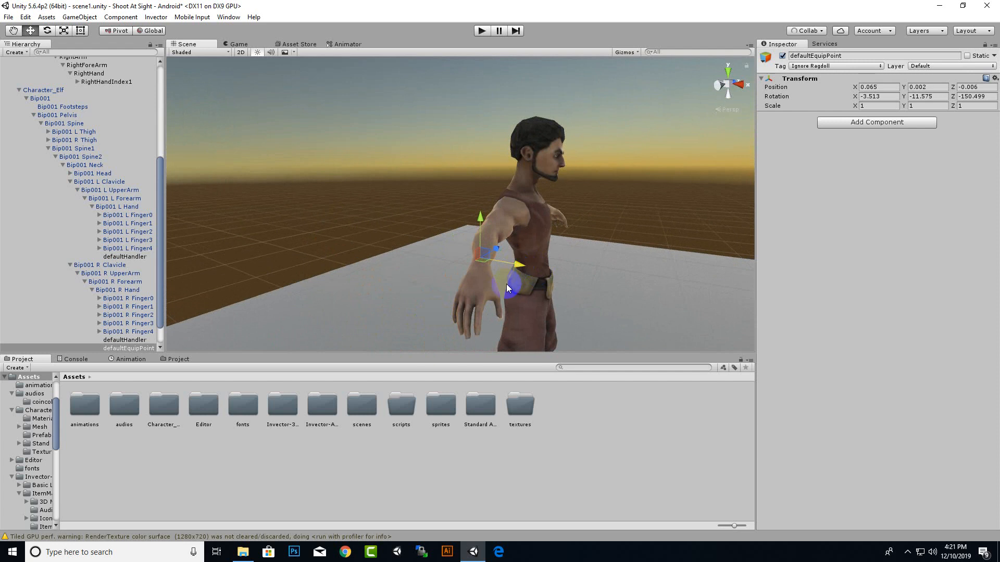
Step: Play the scene to check how the elf holds the rifle while turning, aiming and shooting, and stop it
click(482, 31)
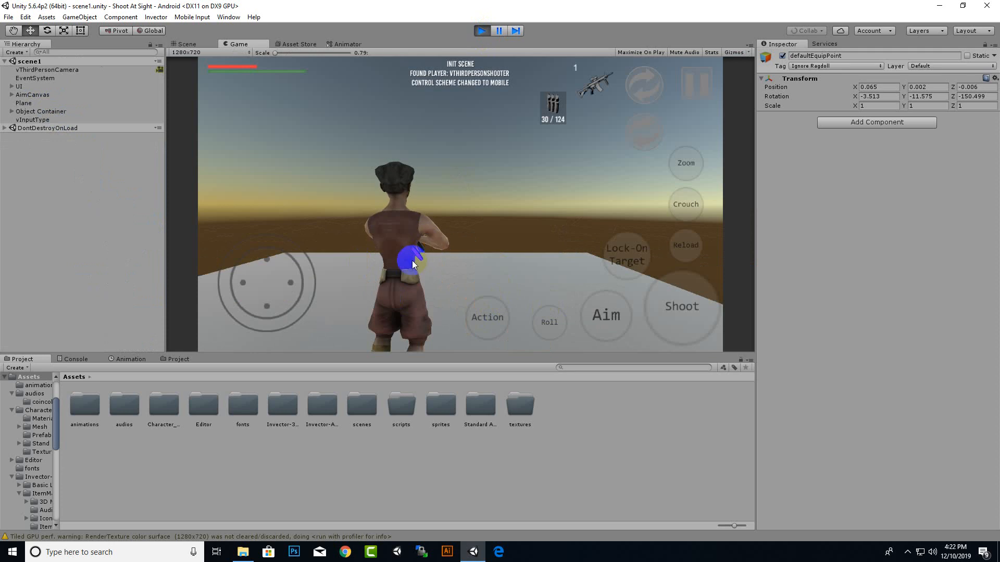
drag(412, 263, 433, 253)
drag(258, 291, 767, 291)
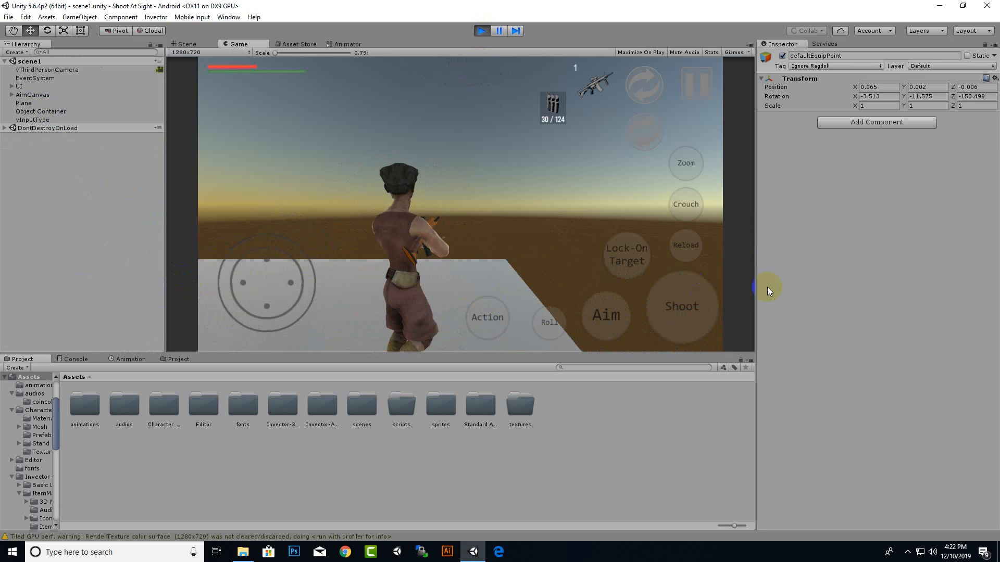
click(710, 305)
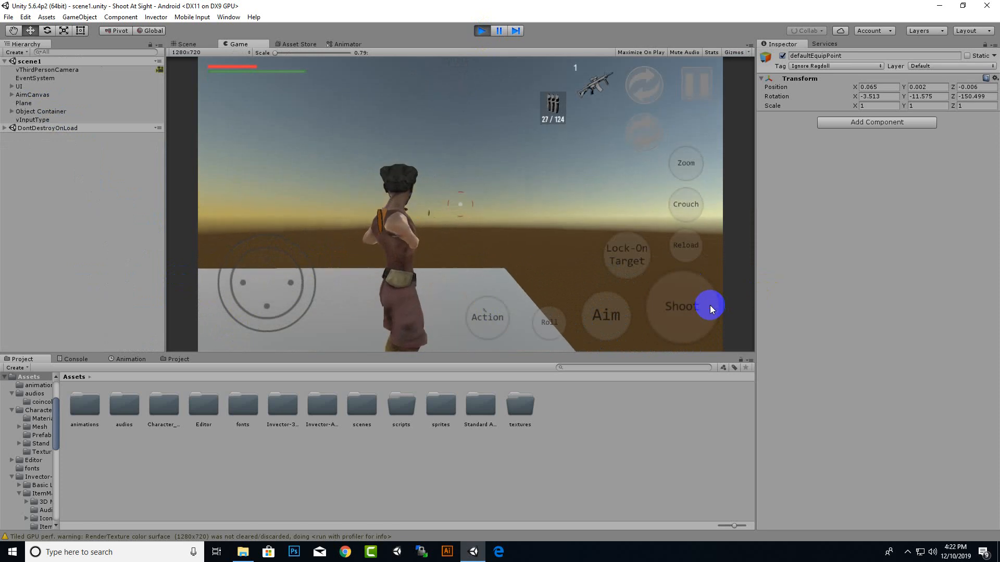
click(602, 320)
click(685, 320)
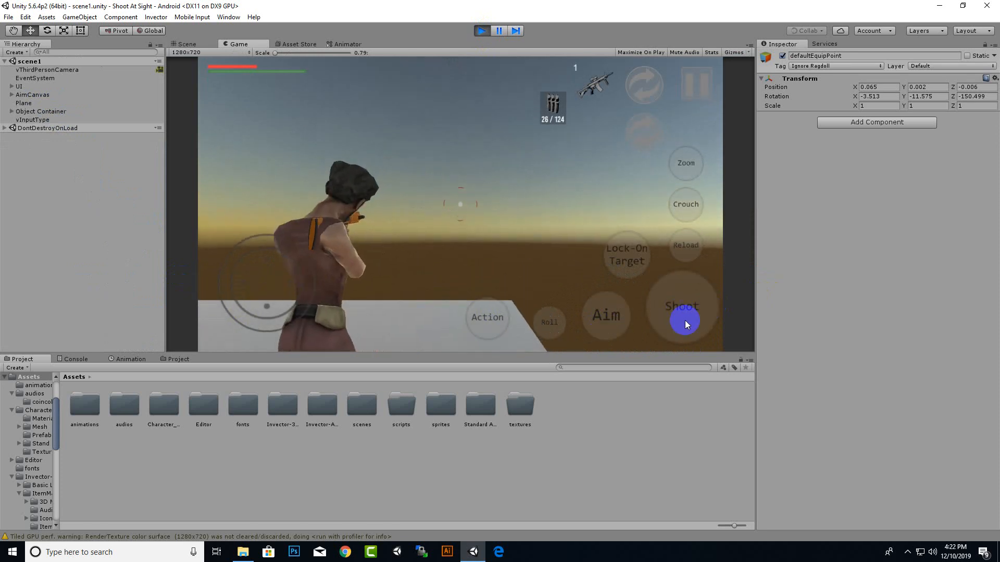
drag(685, 321, 495, 318)
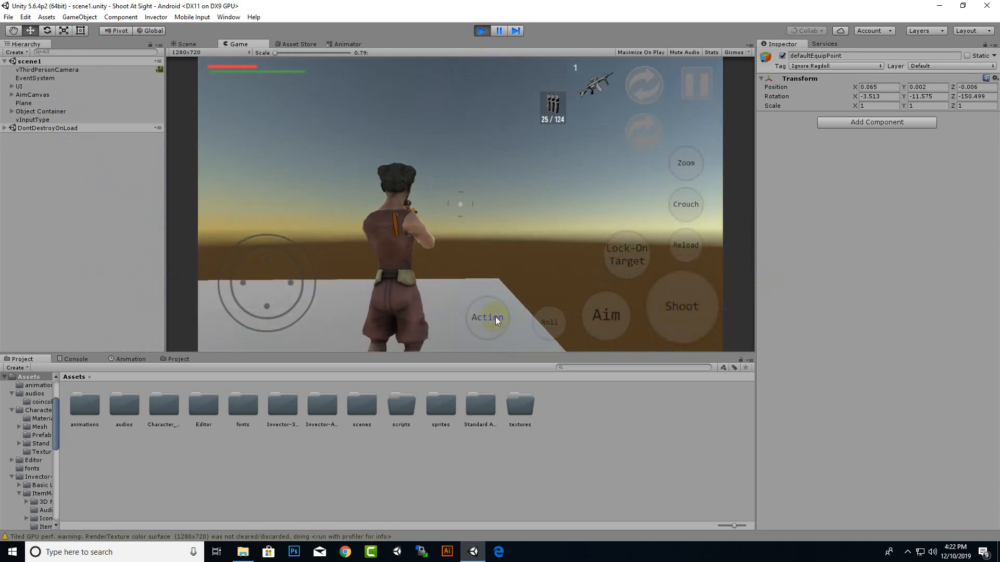
click(481, 31)
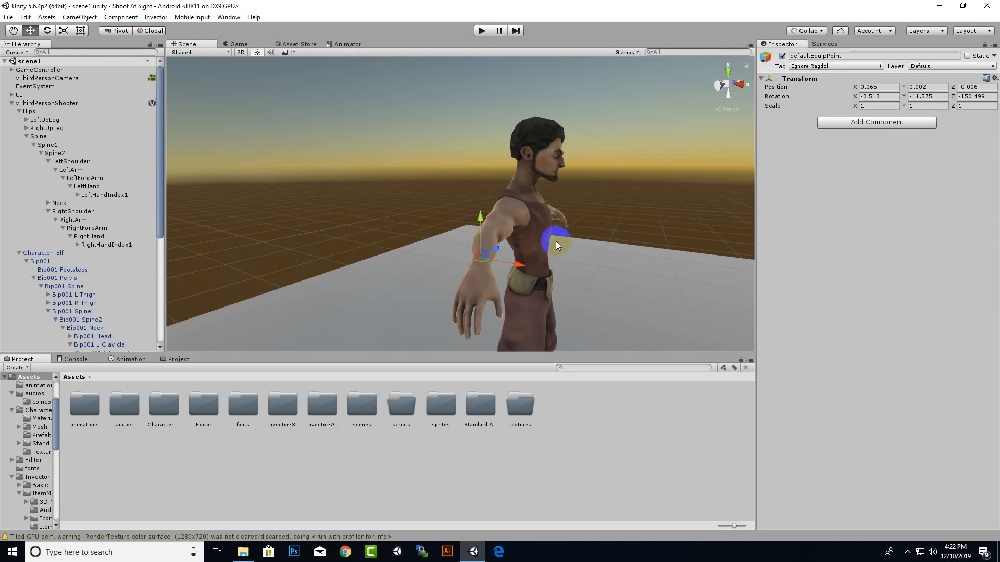
Step: Widen the scene area, play the scene, and lock the camera and aiming in the vThirdPersonShooter instance's Shooter Manager
scroll(592, 207, down, 3)
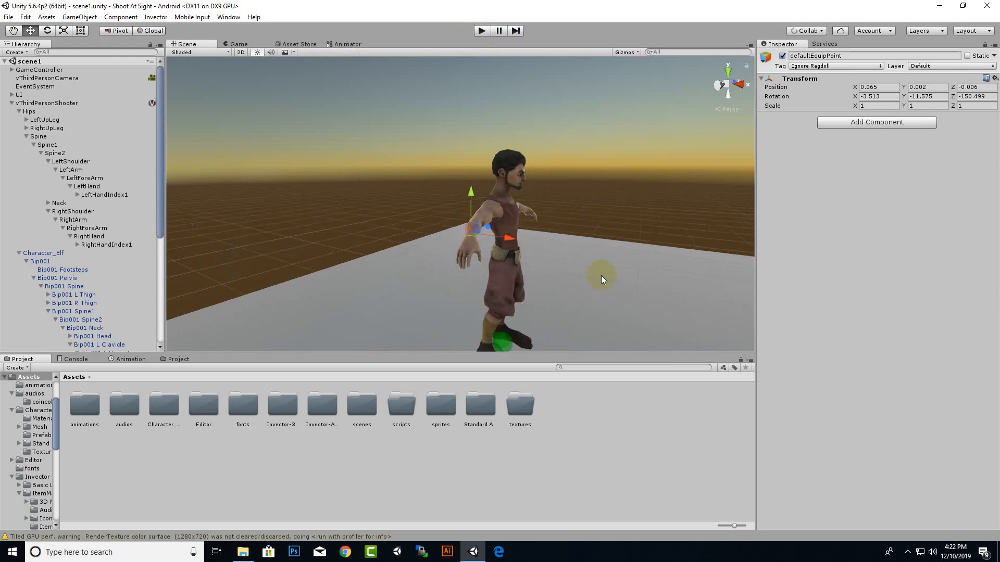
drag(760, 272, 825, 272)
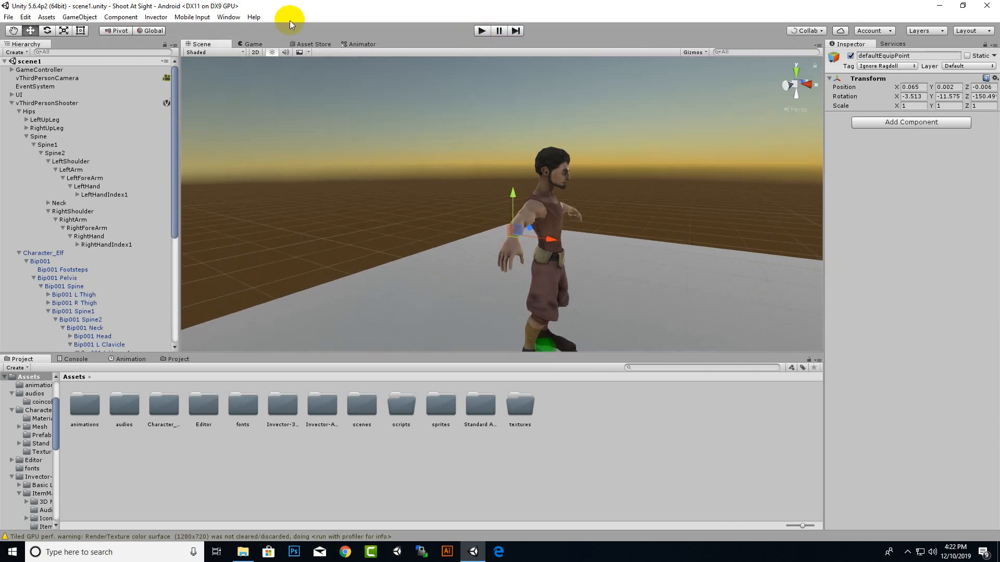
click(485, 32)
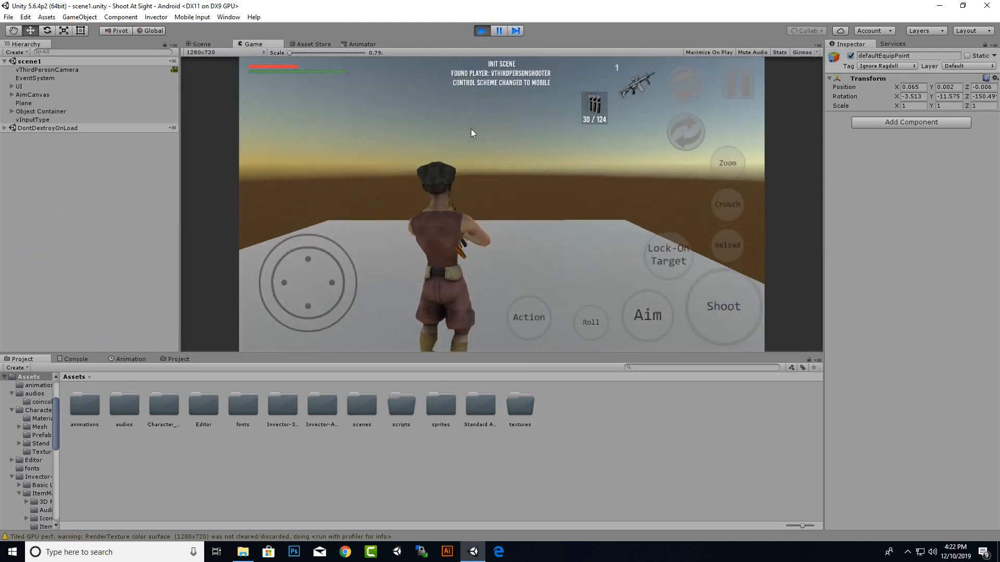
click(5, 128)
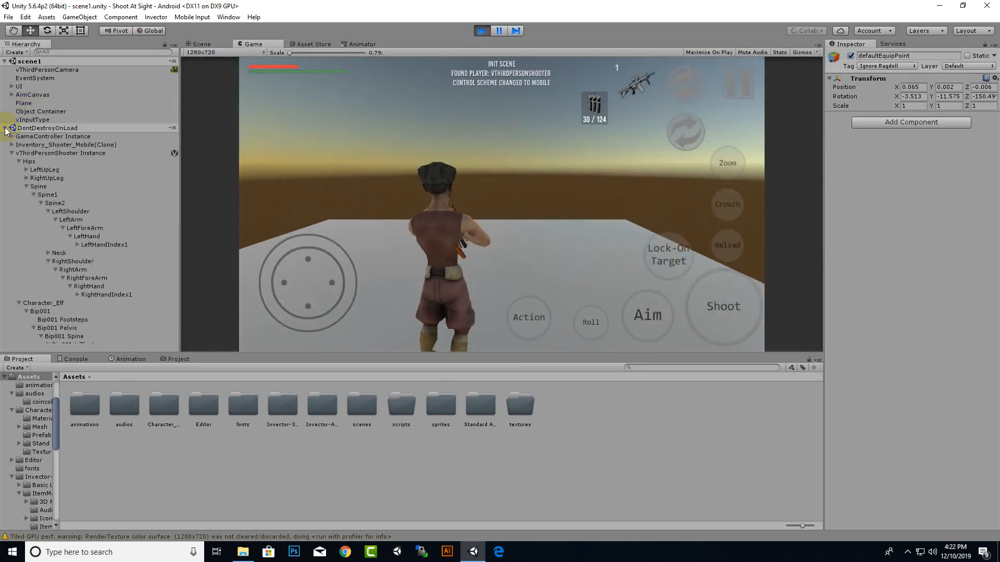
click(32, 154)
key(Left)
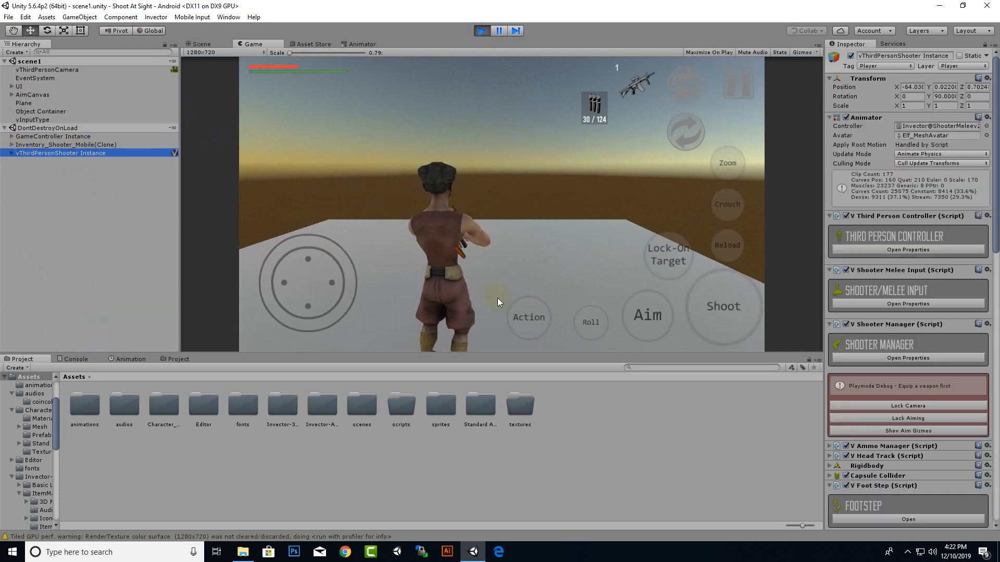
click(909, 404)
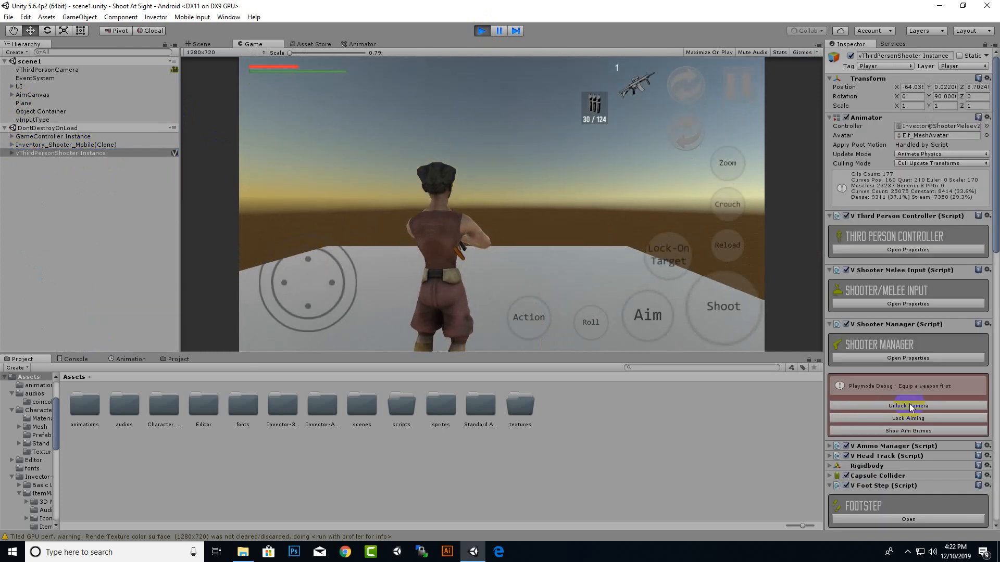
click(911, 420)
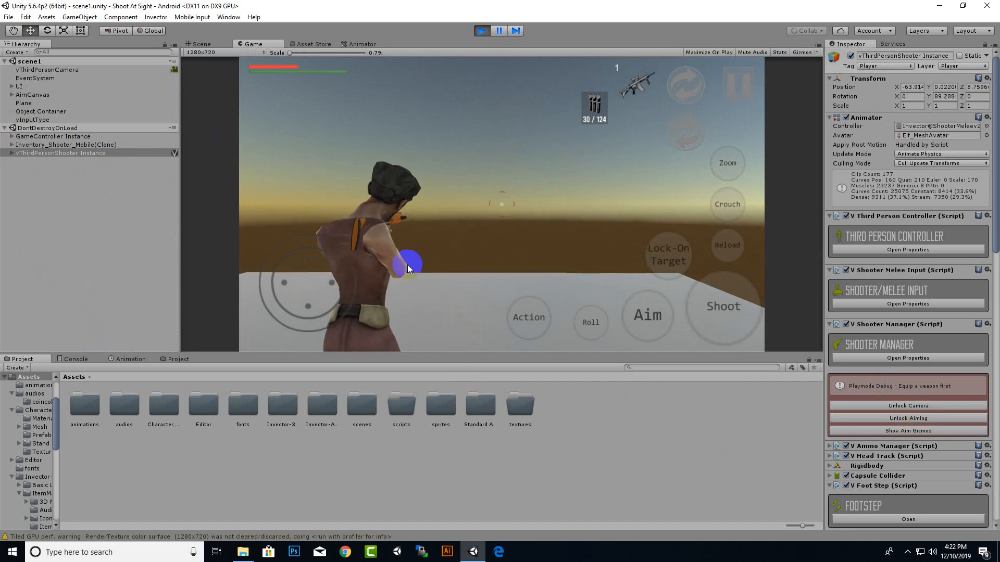
Step: Inspect the aiming elf up close in the Scene view and select the assault rifle's renderer in its hands
click(199, 45)
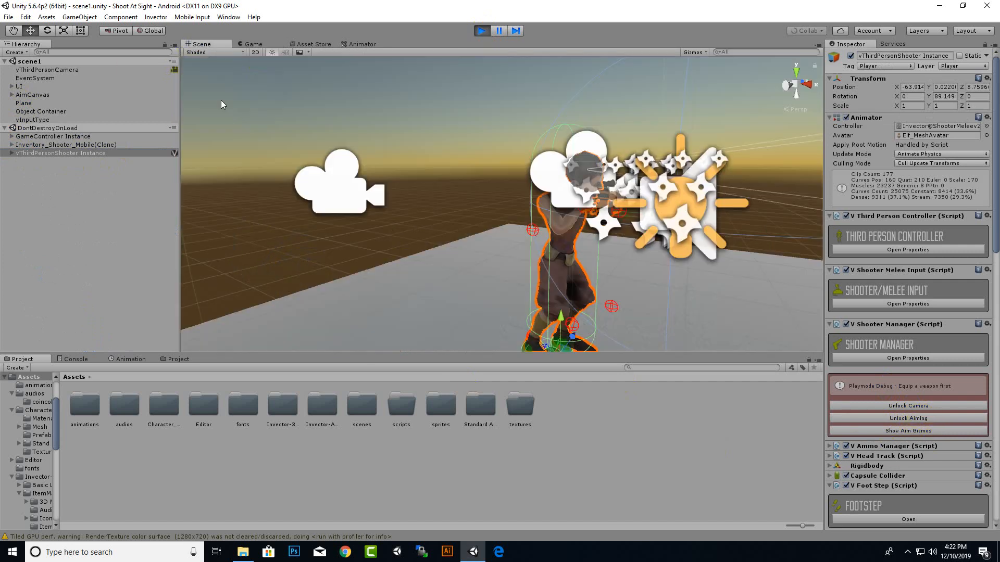
scroll(446, 216, up, 3)
drag(427, 214, 341, 212)
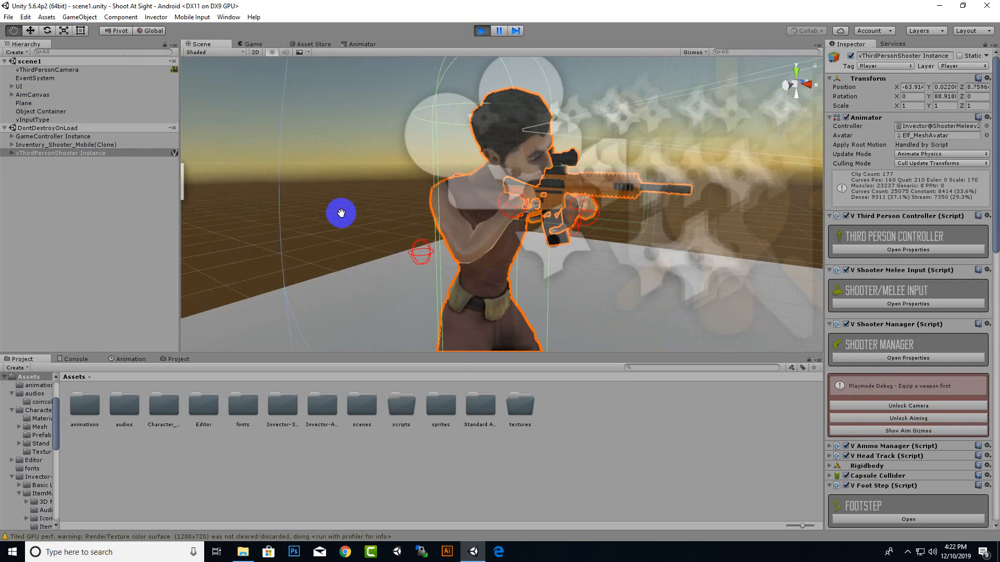
scroll(576, 177, up, 10)
click(595, 174)
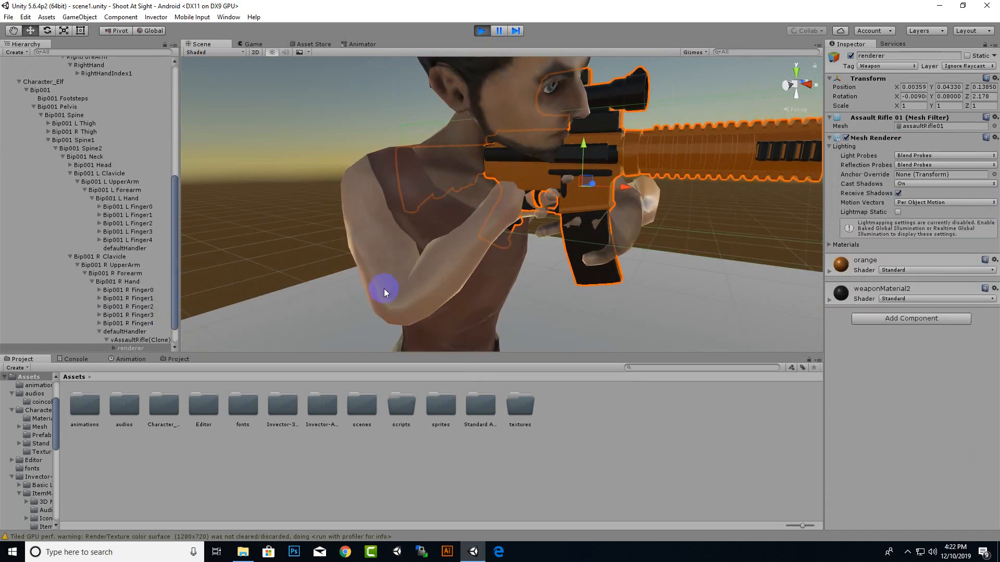
Step: Rotate the defaultHandler under the elf's right hand to about X 14.3, Y -88.9, Z -80.4 so the rifle follows the aim
click(138, 331)
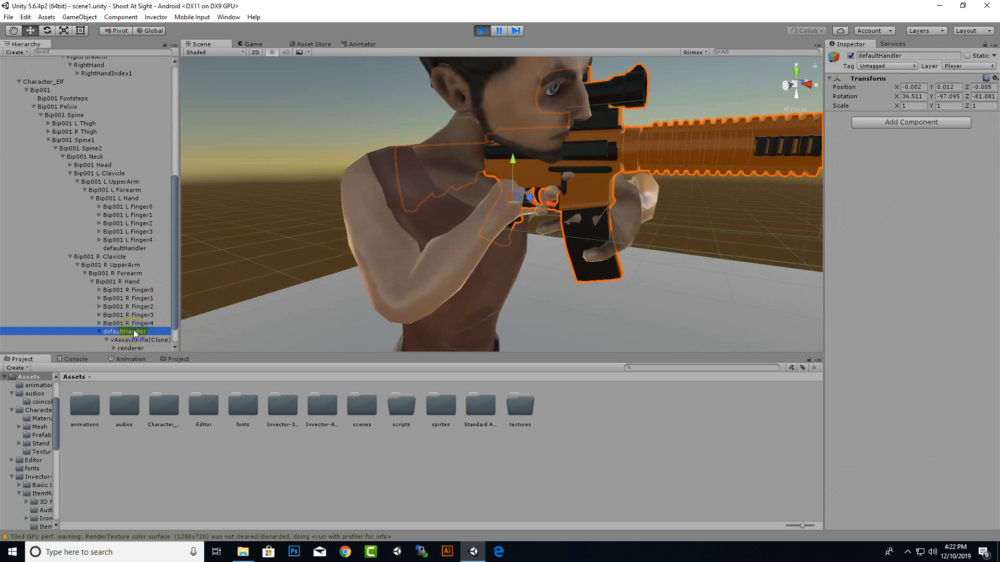
click(47, 32)
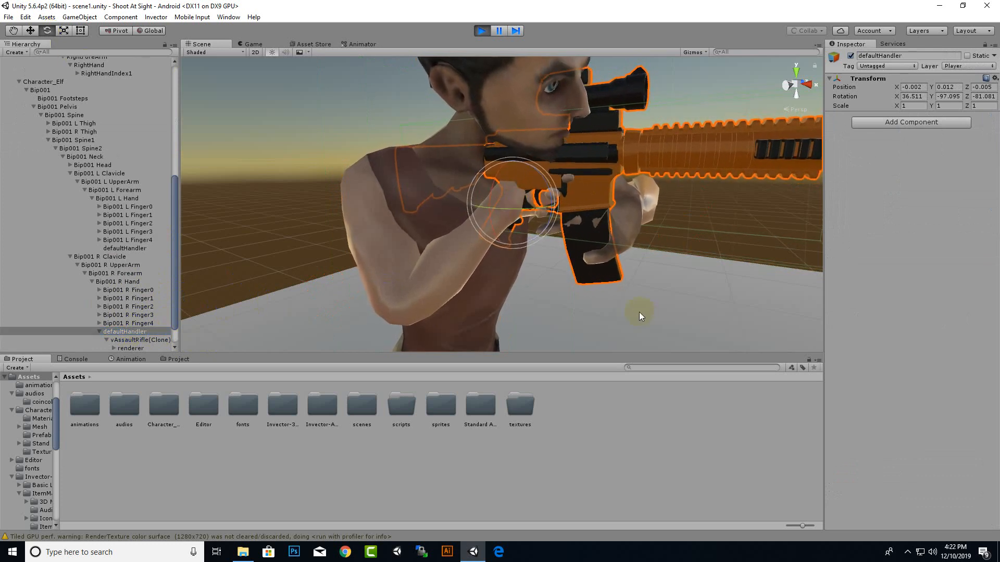
alt+drag(570, 276, 508, 255)
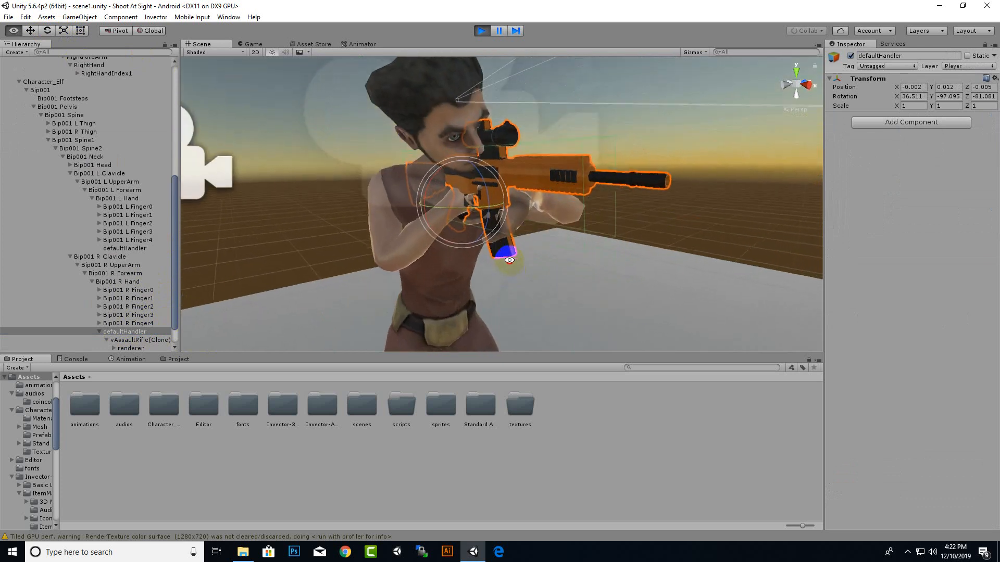
drag(493, 209, 465, 178)
alt+drag(336, 284, 525, 187)
scroll(555, 182, up, 5)
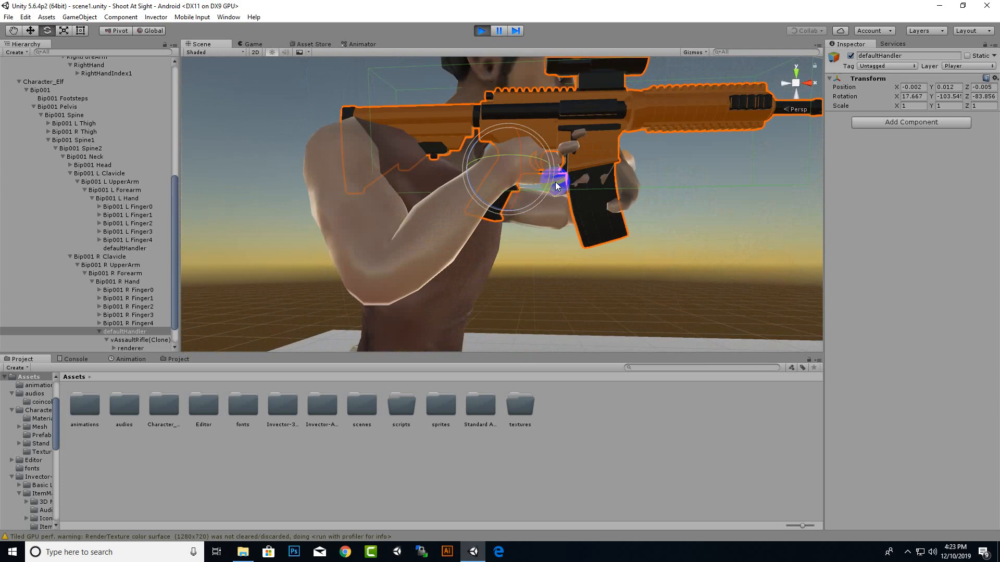
middle_drag(555, 182, 555, 243)
scroll(550, 244, up, 8)
scroll(555, 245, down, 8)
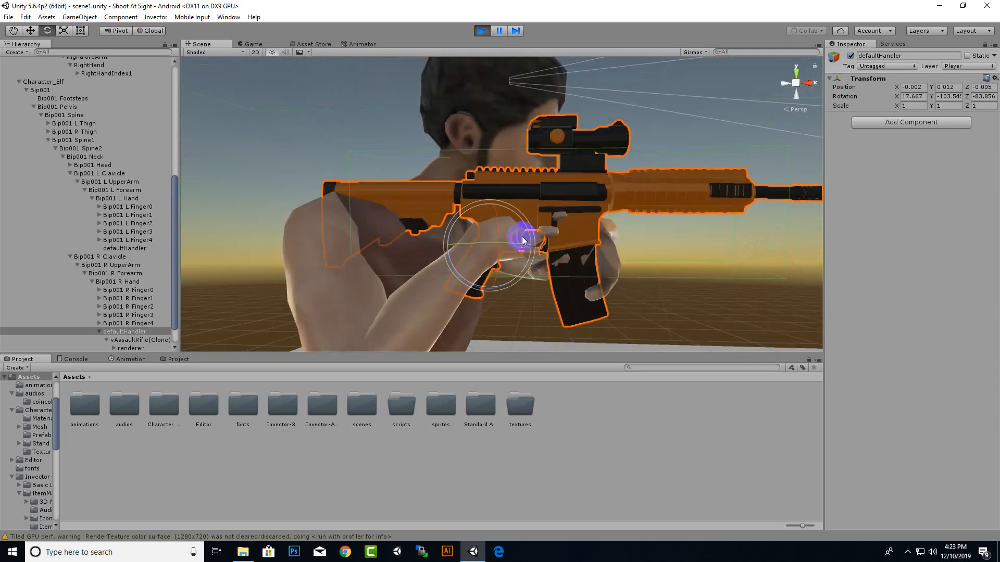
mouse_move(511, 200)
mouse_down()
mouse_move(509, 182)
mouse_move(519, 198)
mouse_up()
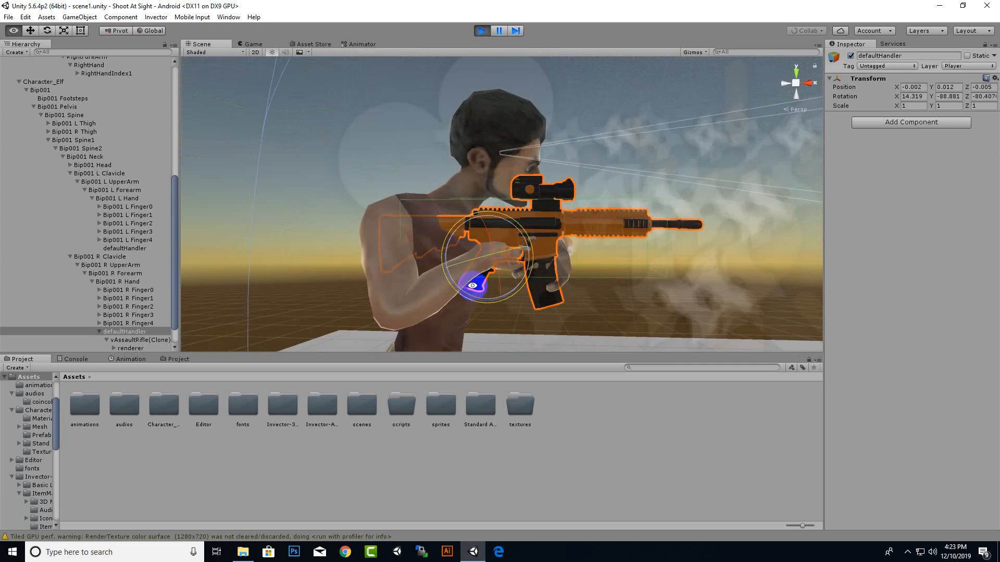
Step: Move the right-hand defaultHandler to about X -0.108, Y 0.026, Z 0.026 so the rifle grip sits in the elf's palm
click(30, 31)
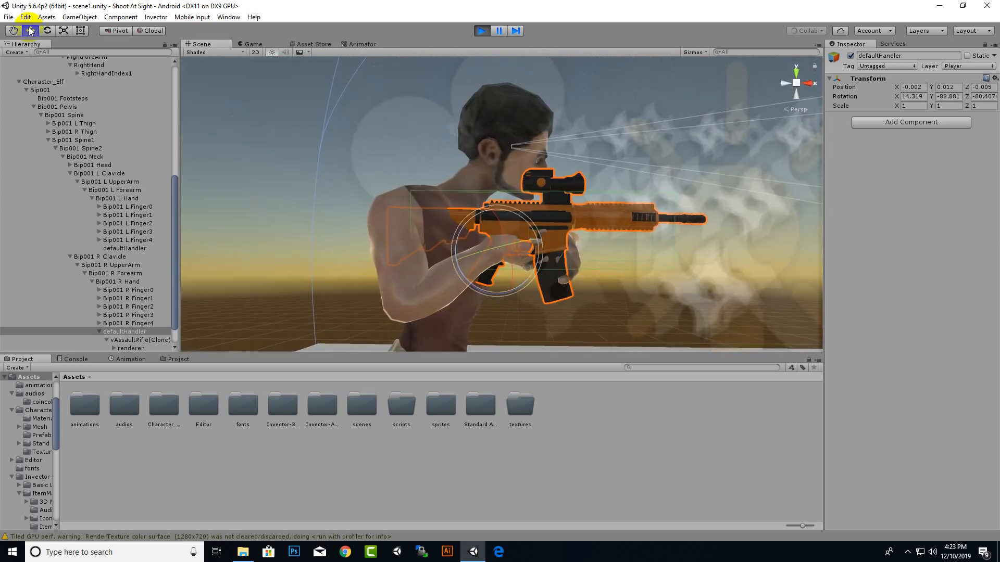
scroll(609, 271, up, 3)
drag(523, 267, 420, 220)
alt+drag(474, 334, 509, 279)
scroll(627, 267, up, 4)
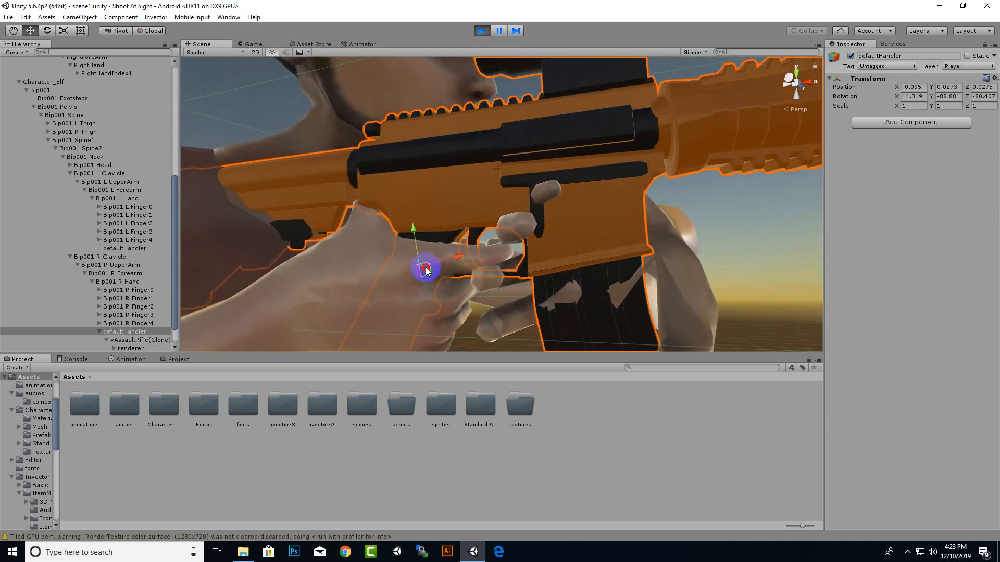
drag(425, 270, 509, 281)
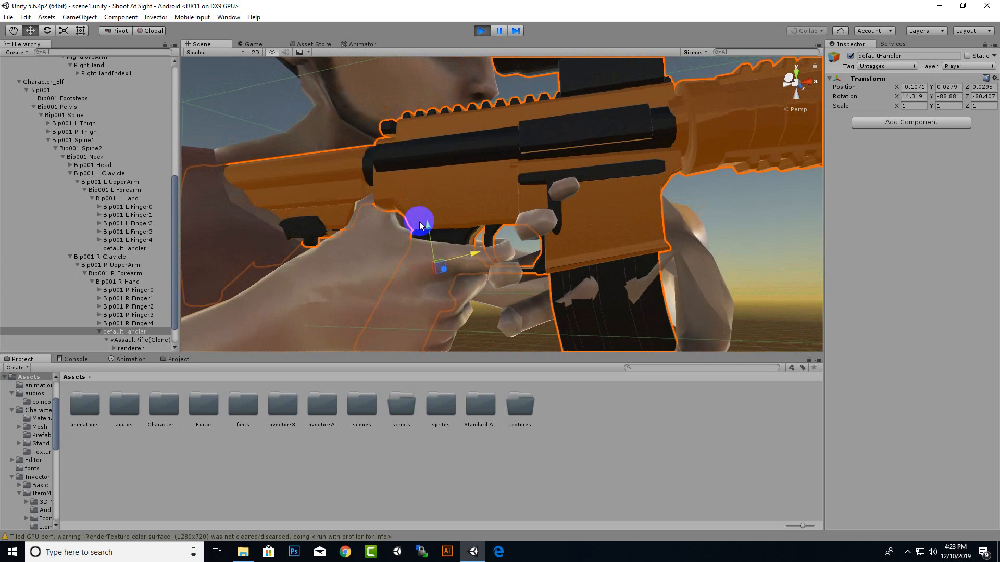
drag(423, 222, 553, 286)
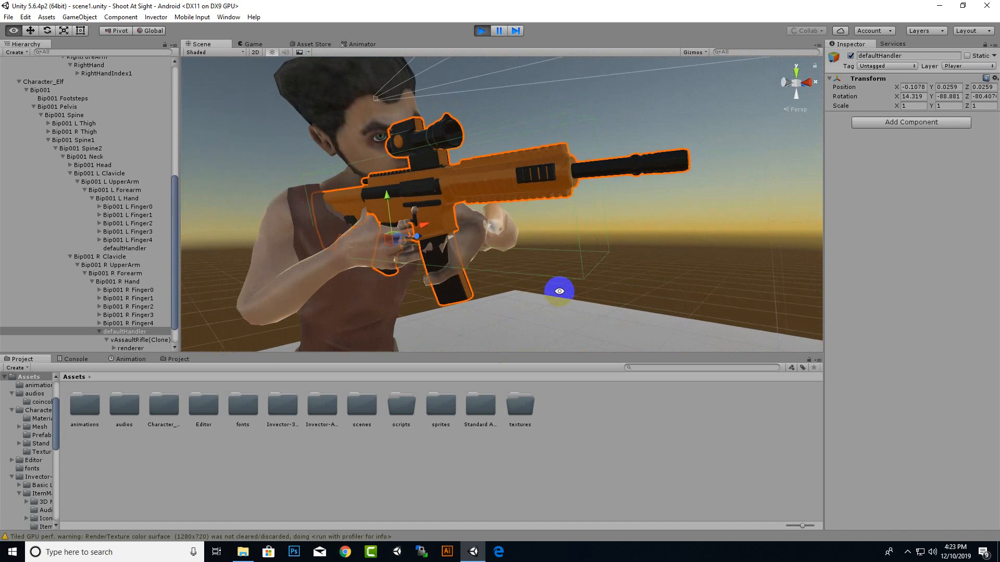
Step: Rotate the right-hand defaultHandler to about X 4.5, Y -96, Z -72.4 to refine the rifle's aiming direction
key(e)
drag(453, 247, 464, 295)
alt+drag(644, 247, 633, 302)
alt+drag(548, 303, 658, 267)
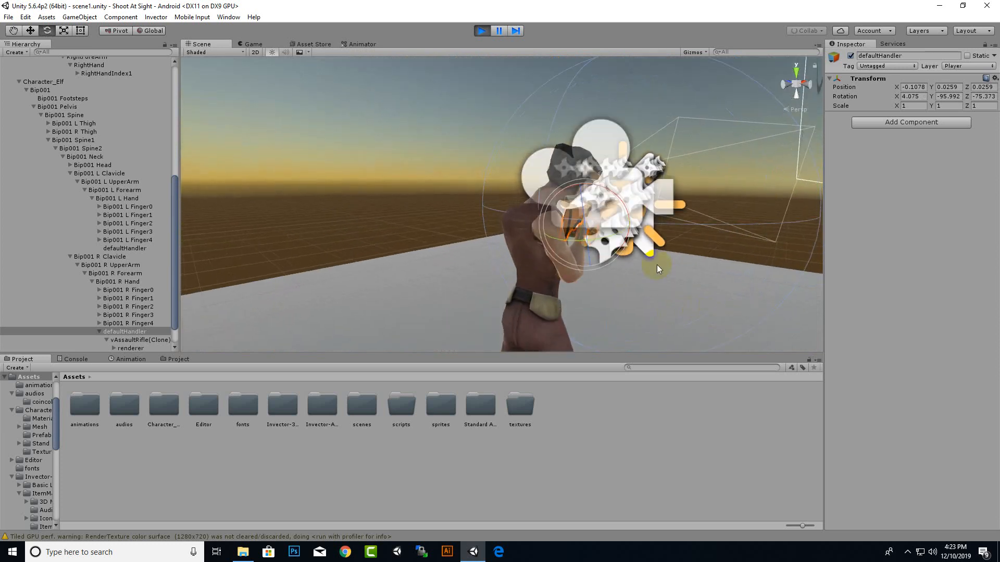
alt+right_drag(658, 266, 720, 293)
alt+drag(751, 229, 390, 295)
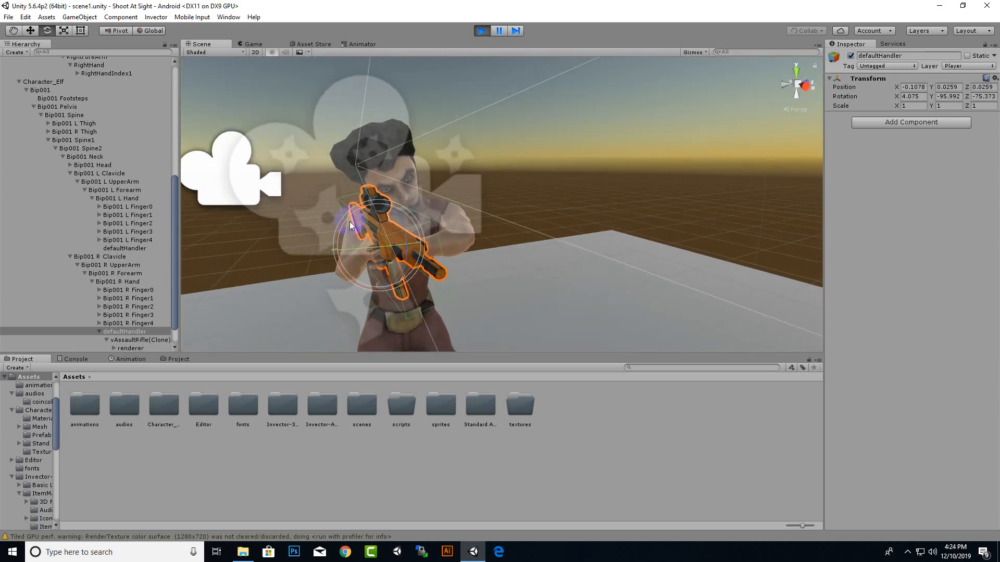
mouse_move(348, 221)
mouse_down()
mouse_move(726, 241)
mouse_move(719, 212)
mouse_move(656, 229)
mouse_move(413, 223)
mouse_move(419, 206)
mouse_move(475, 286)
mouse_move(527, 299)
mouse_move(500, 284)
mouse_up()
Step: Copy the defaultHandler's adjusted Transform, stop the scene, and paste the component values onto the right-hand defaultHandler
scroll(538, 227, up, 8)
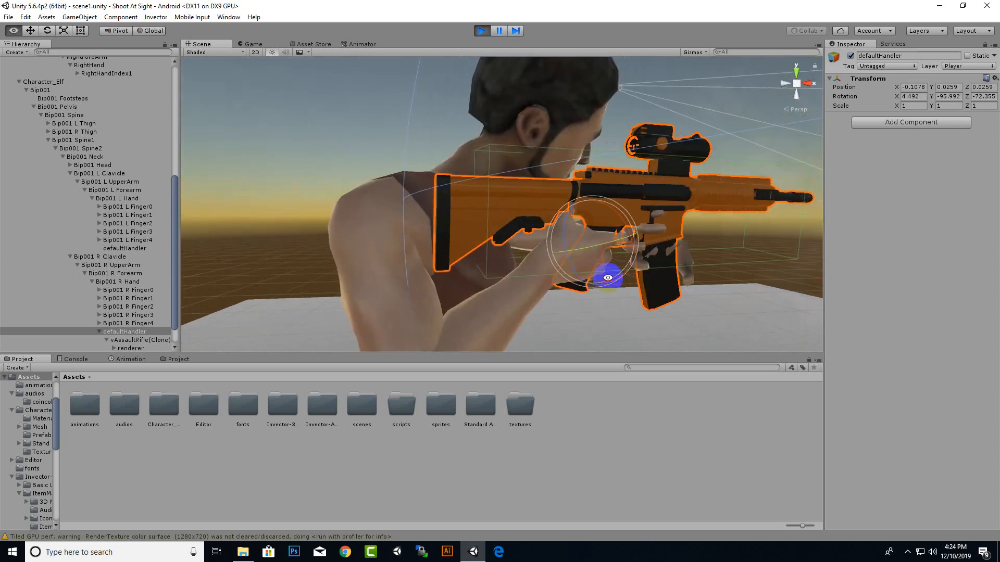
alt+drag(558, 232, 519, 292)
scroll(527, 281, down, 10)
scroll(527, 281, up, 4)
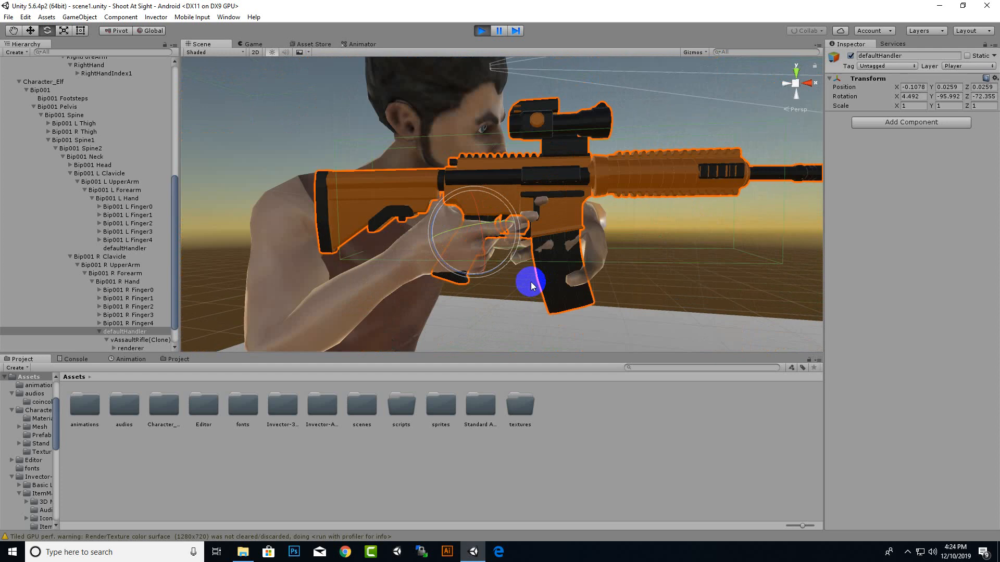
alt+drag(564, 247, 458, 312)
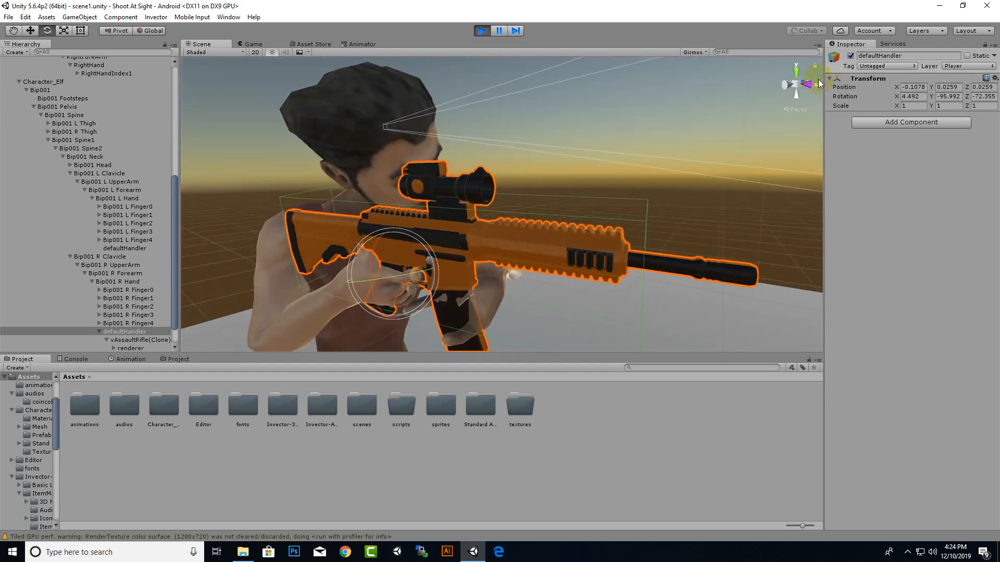
click(995, 78)
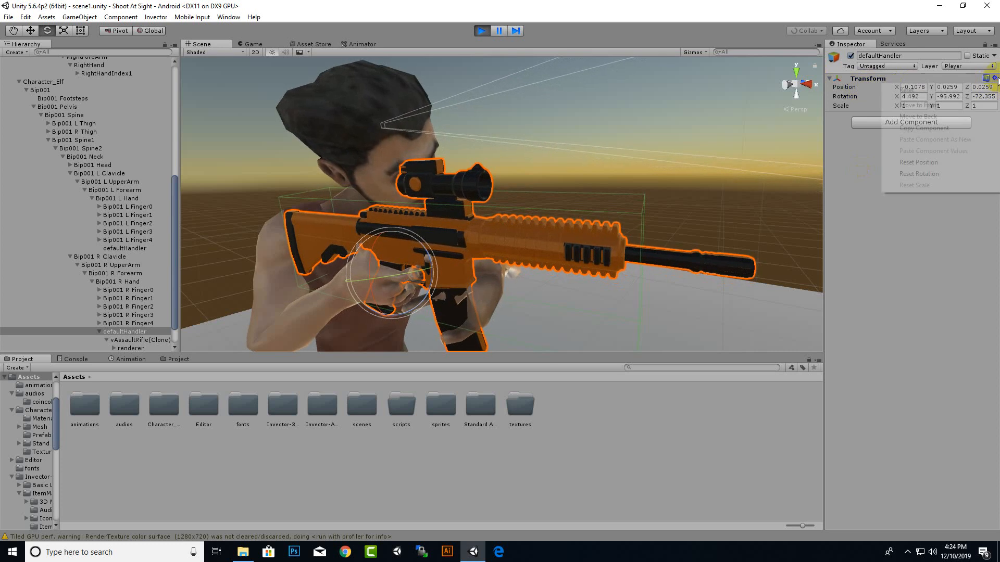
click(954, 129)
click(479, 30)
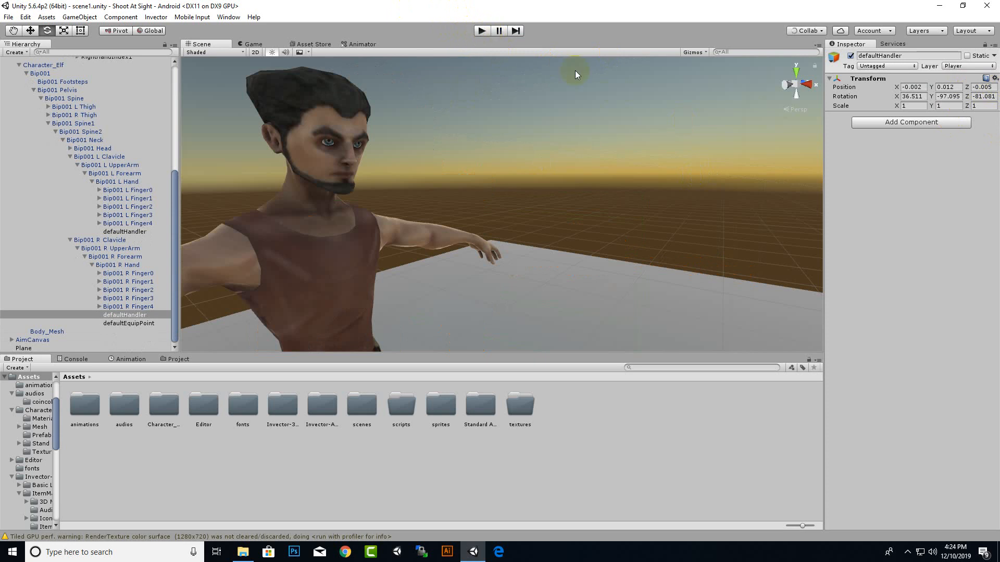
click(994, 78)
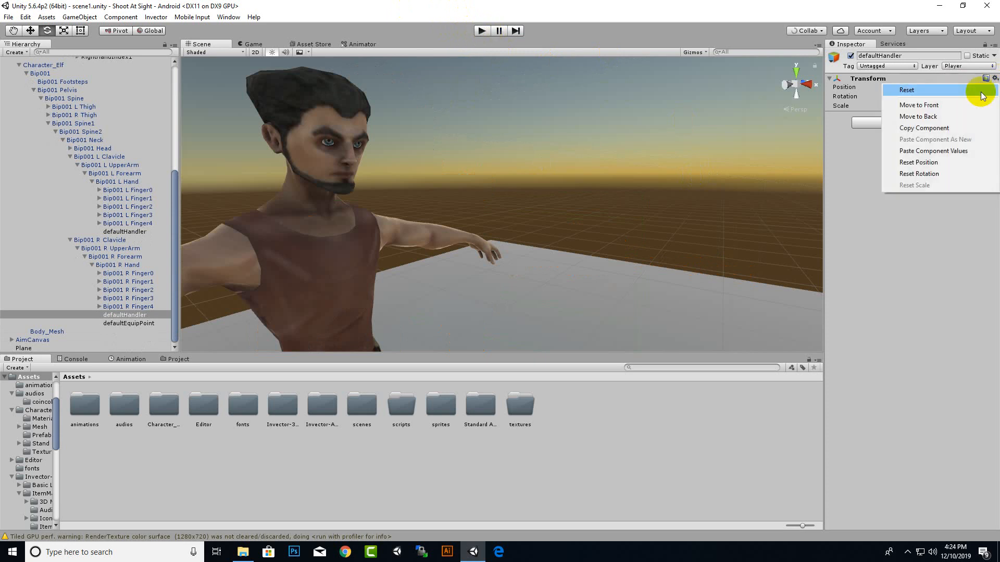
click(942, 149)
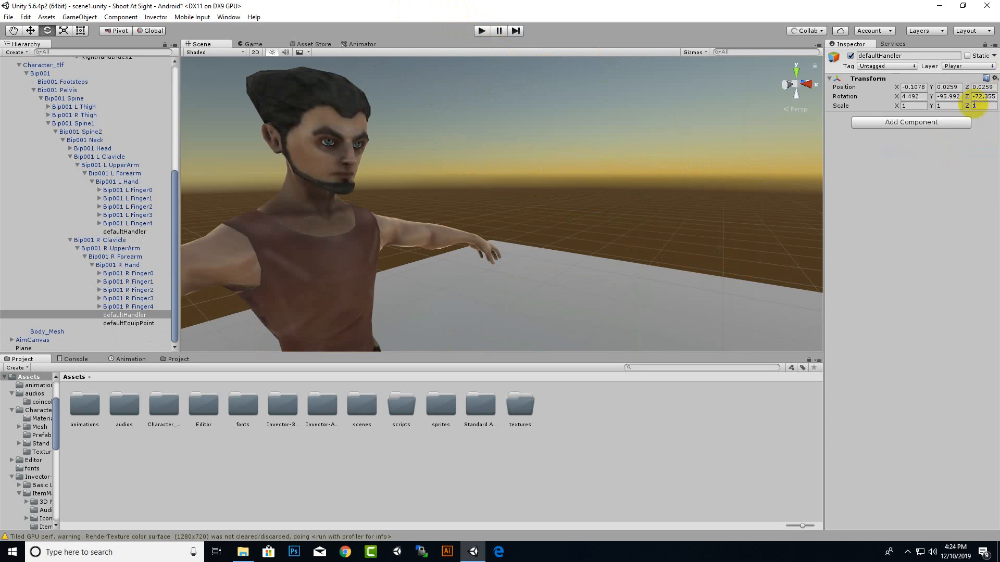
Step: Play the scene to test moving, aiming, shooting and zooming through the scope with the rifle, and stop it
click(481, 31)
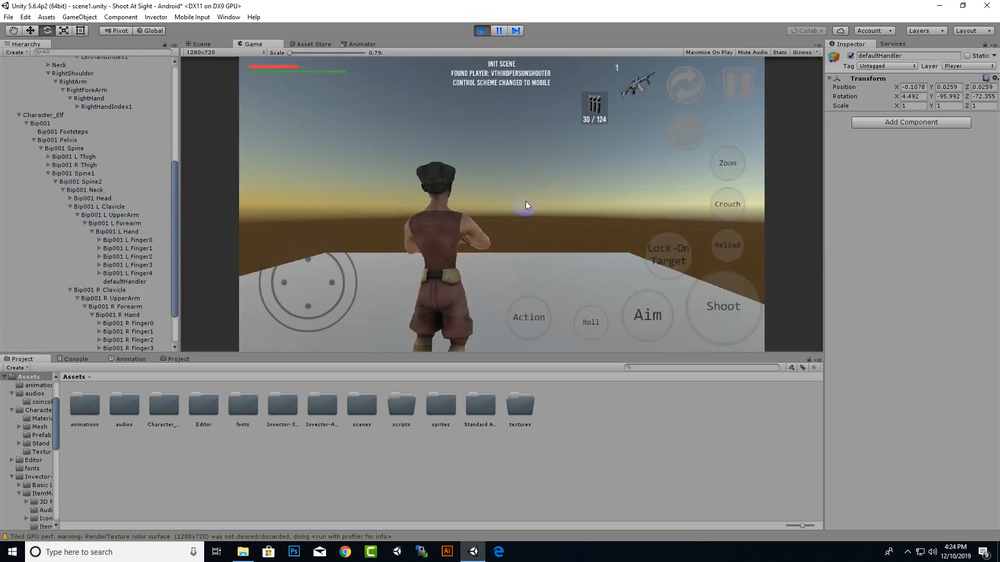
drag(345, 304, 341, 252)
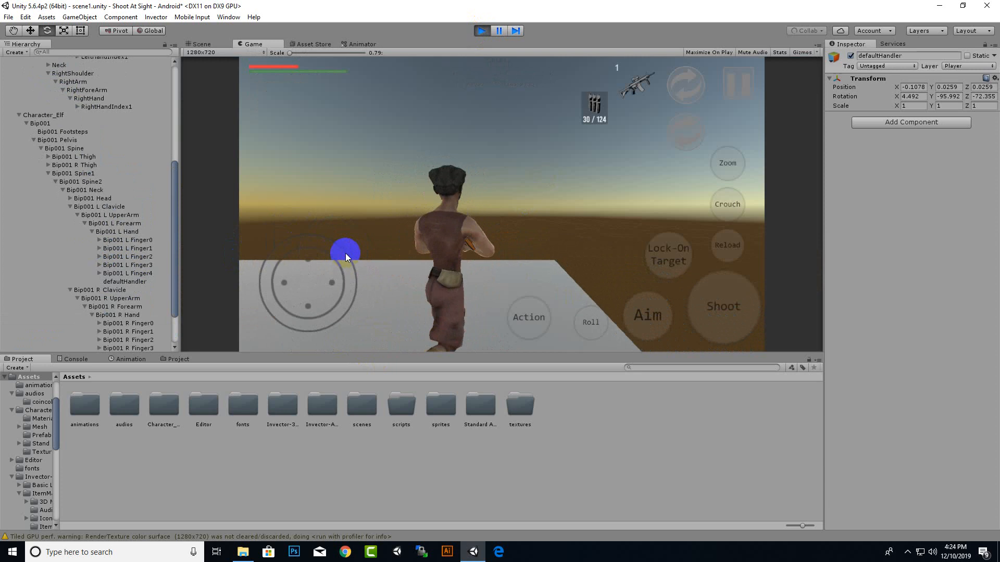
click(714, 302)
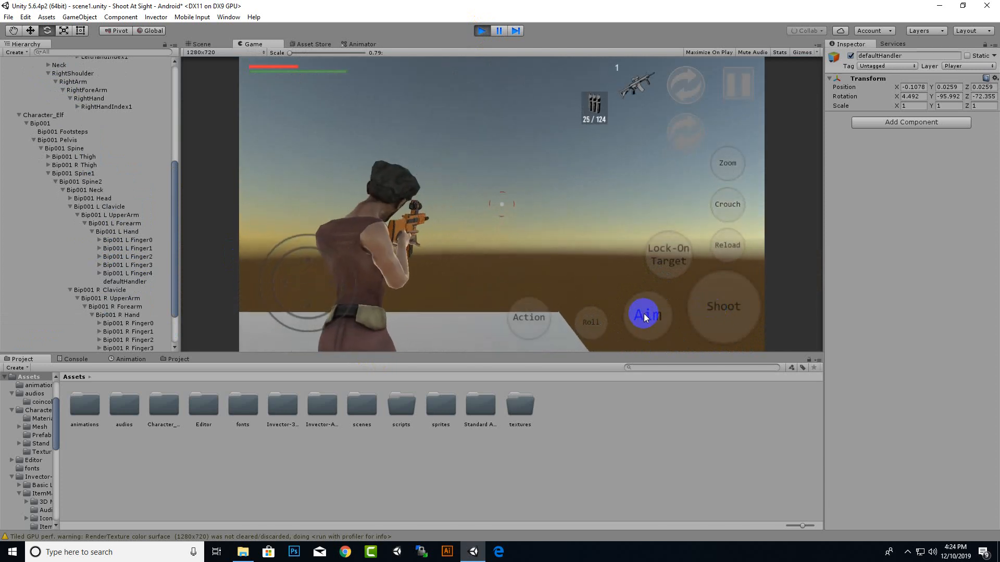
click(723, 314)
click(719, 176)
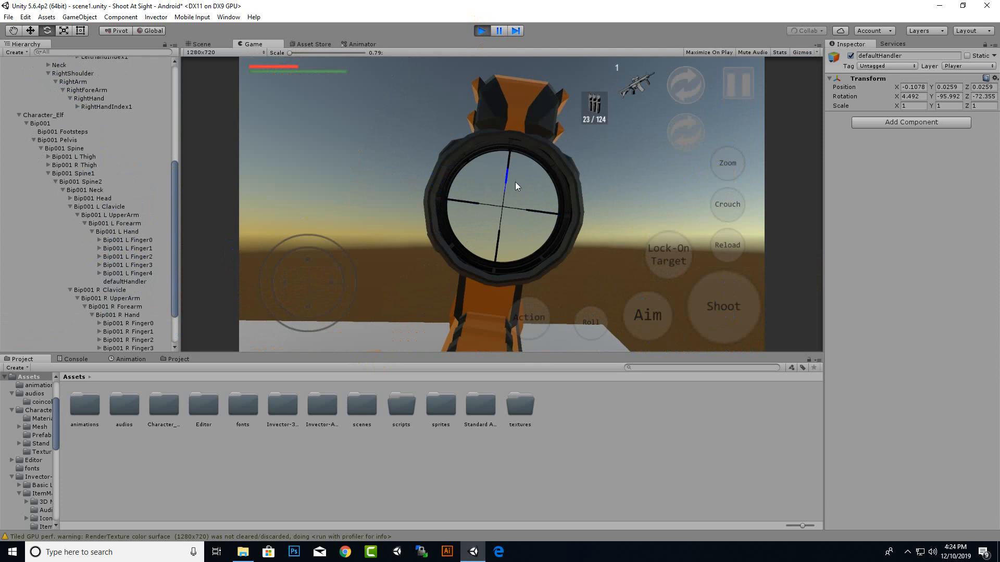
click(714, 314)
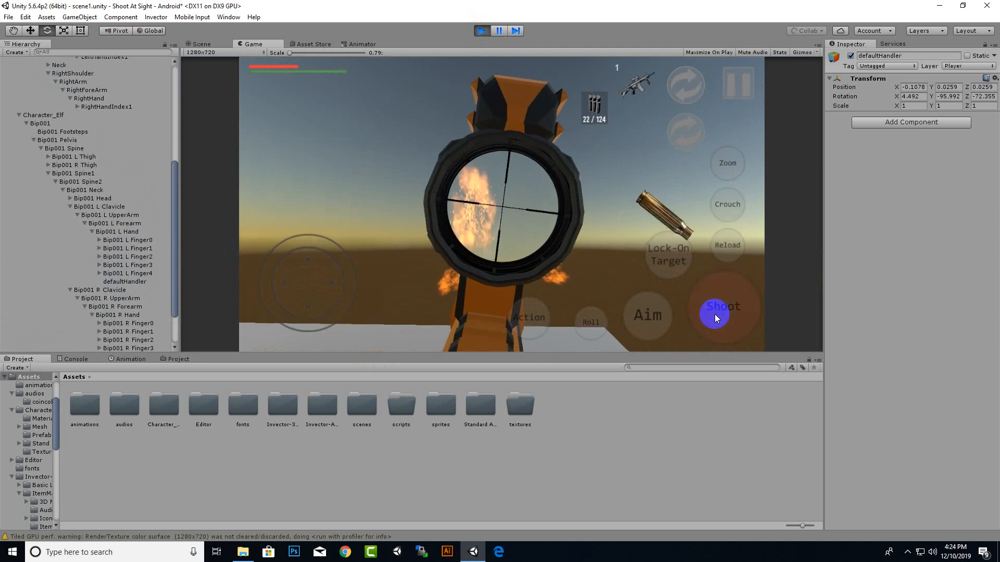
click(710, 311)
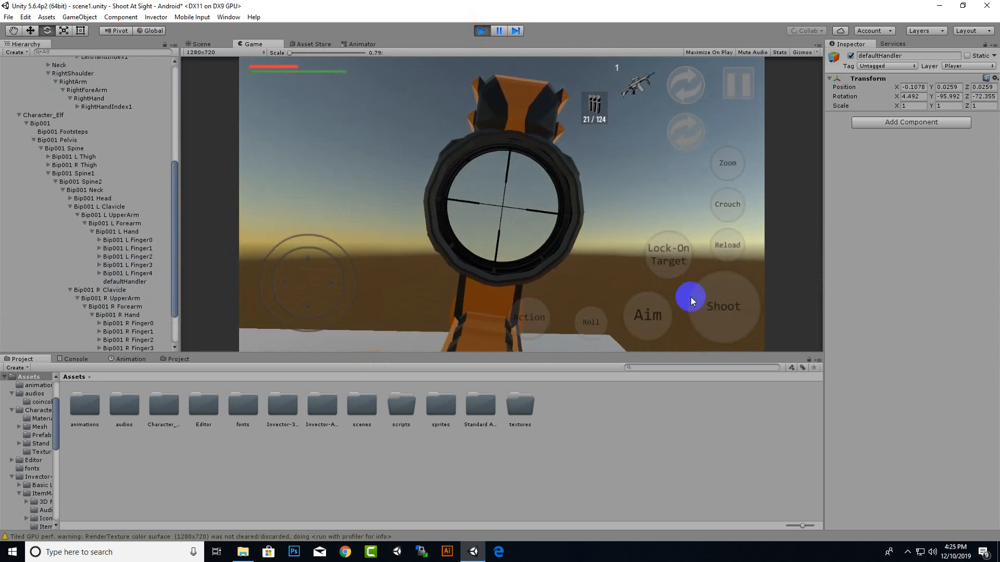
click(481, 30)
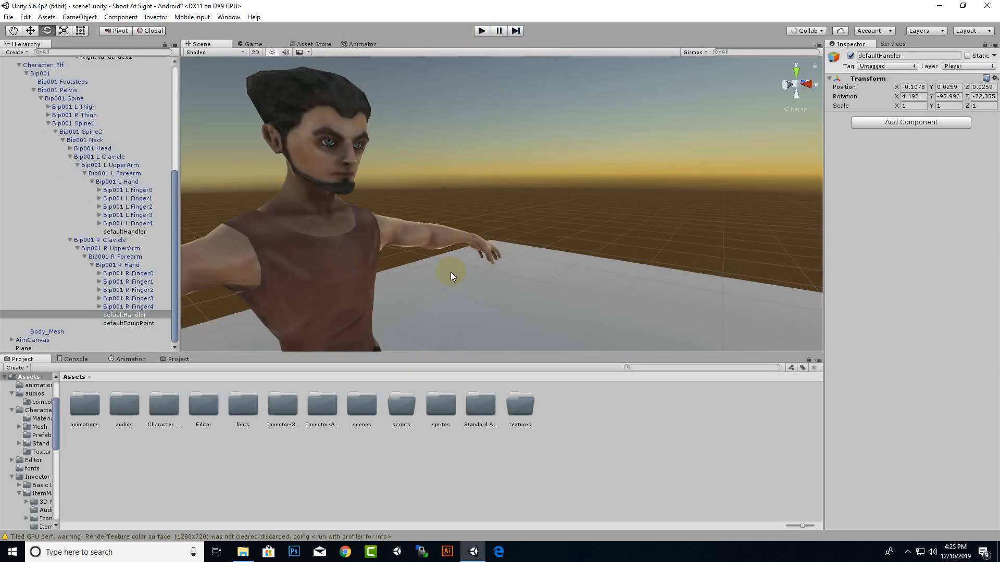
Step: Play the scene again, turn the elf, and lock the camera and aiming in the vThirdPersonShooter instance's Shooter Manager
scroll(451, 271, down, 5)
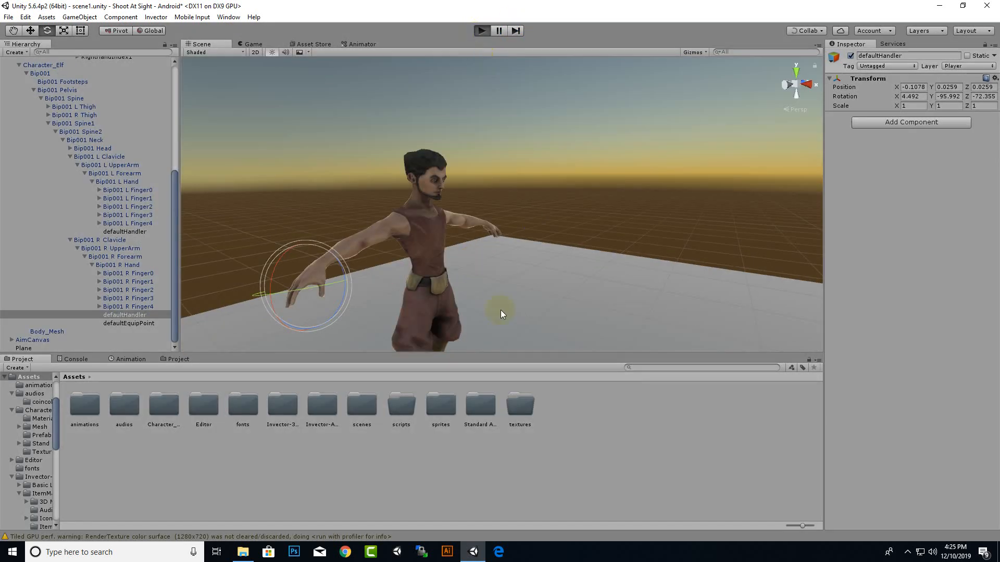
key(ctrl+p)
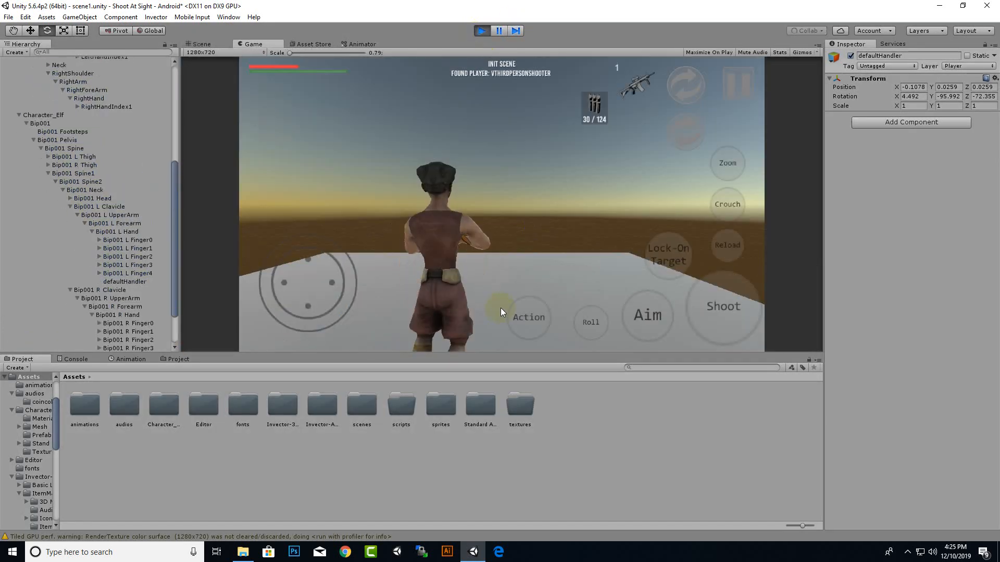
mouse_move(323, 305)
mouse_down()
mouse_move(338, 281)
mouse_move(390, 328)
mouse_move(374, 343)
mouse_move(232, 270)
mouse_move(241, 252)
mouse_move(305, 252)
mouse_up()
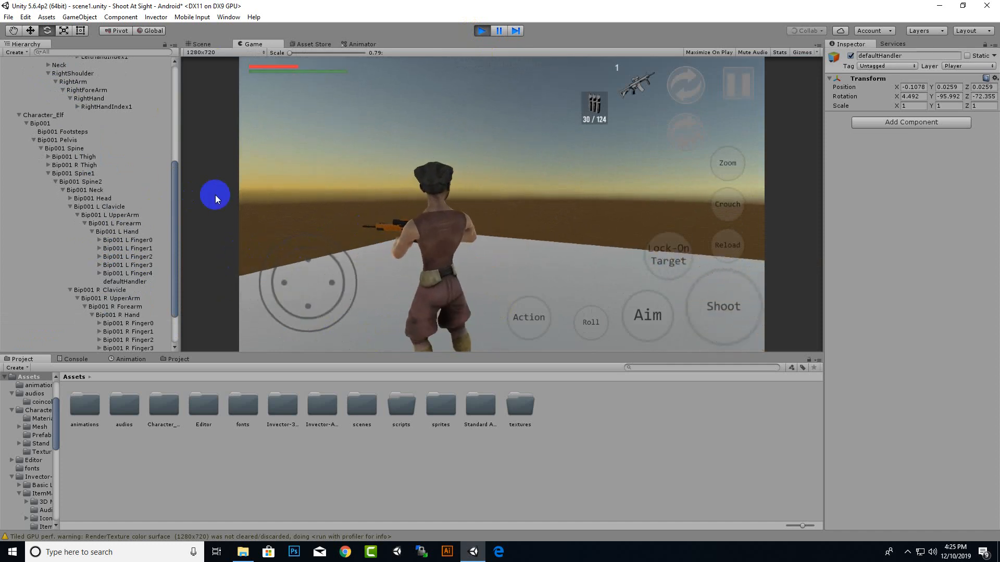
click(49, 115)
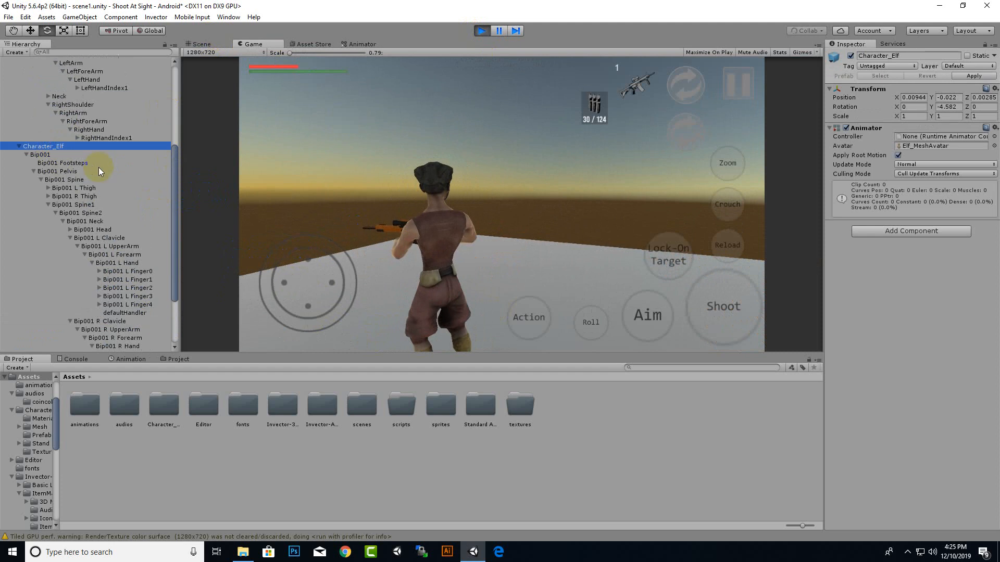
scroll(67, 120, up, 5)
click(62, 91)
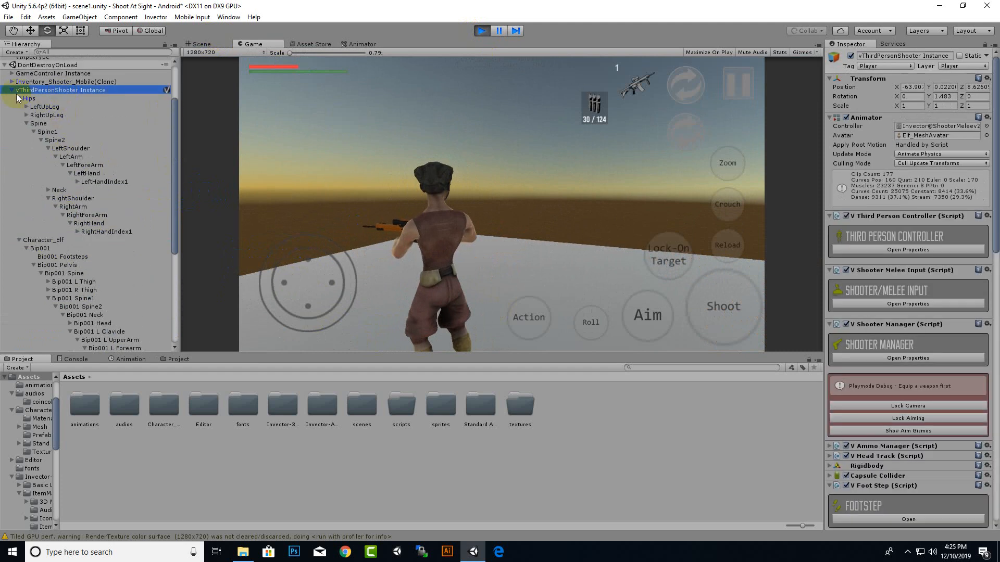
click(11, 91)
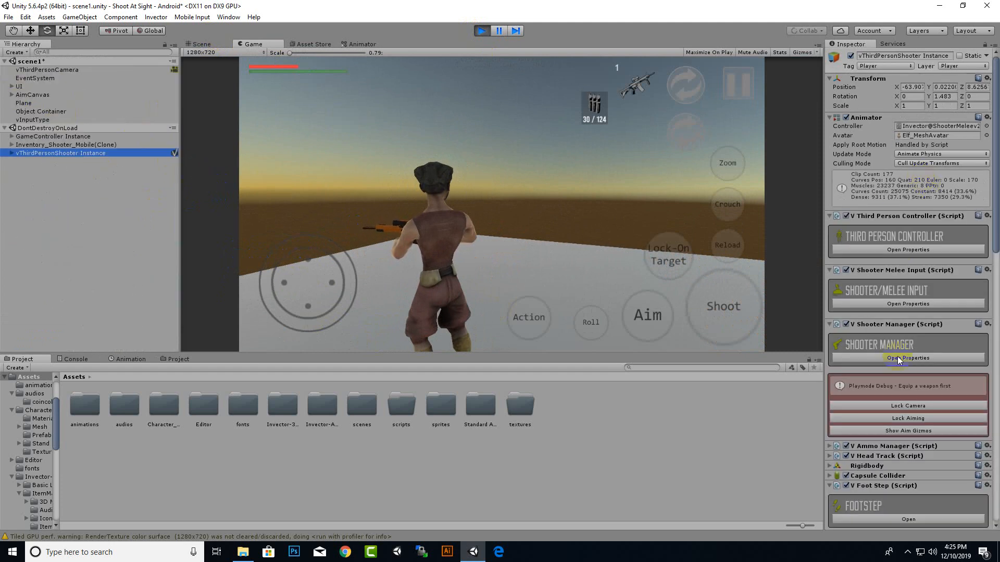
click(914, 405)
click(908, 418)
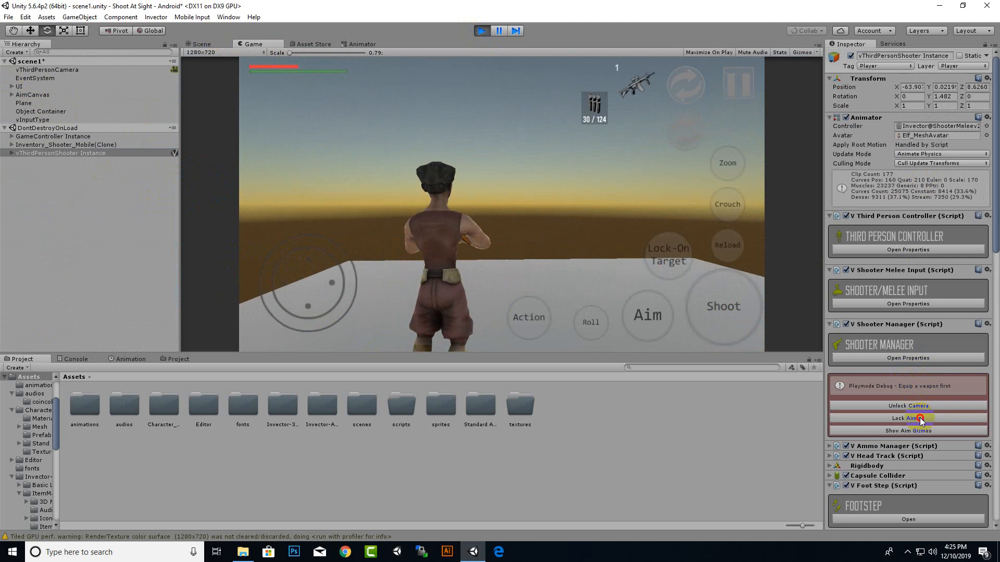
Step: Examine in the Scene view how the elf's hands grip the rifle while aiming is locked
click(200, 44)
scroll(488, 263, up, 6)
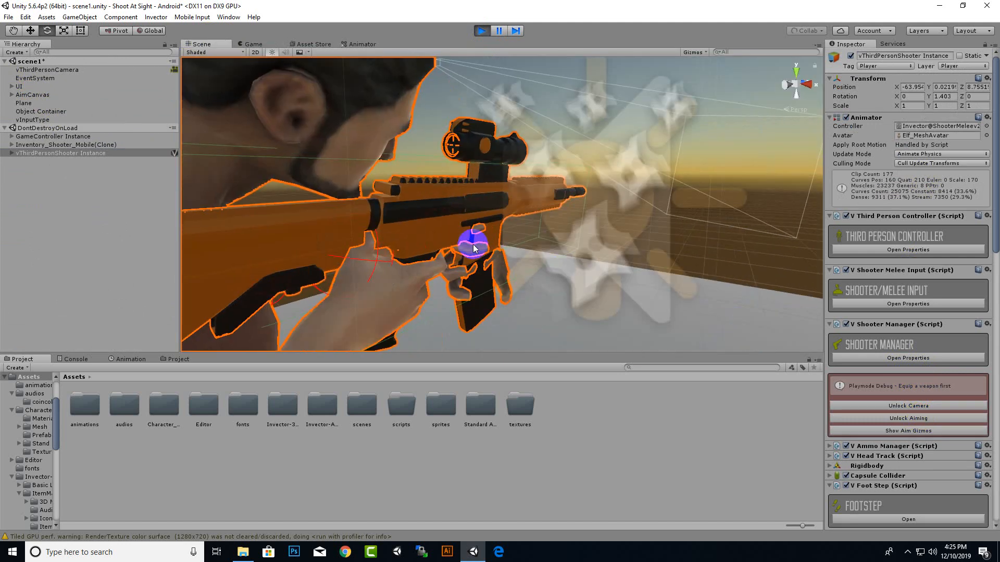
alt+drag(582, 263, 464, 253)
scroll(560, 299, up, 3)
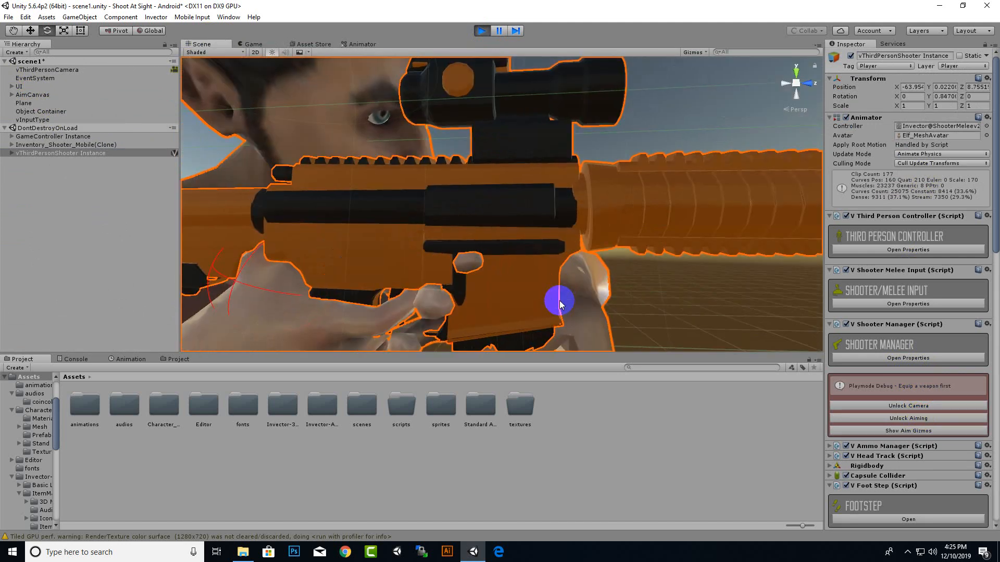
scroll(586, 278, down, 5)
scroll(541, 268, up, 5)
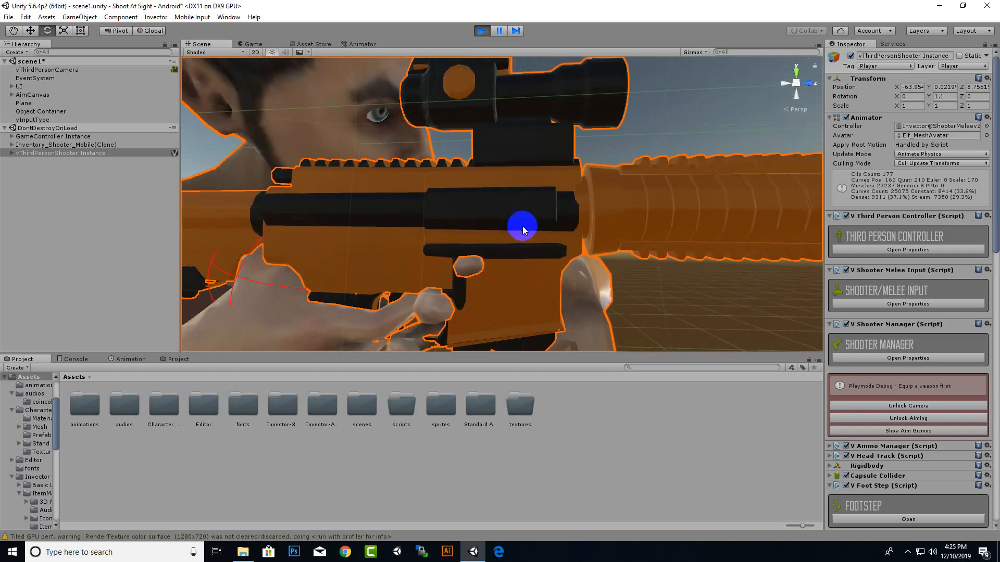
scroll(501, 179, down, 5)
scroll(553, 271, up, 5)
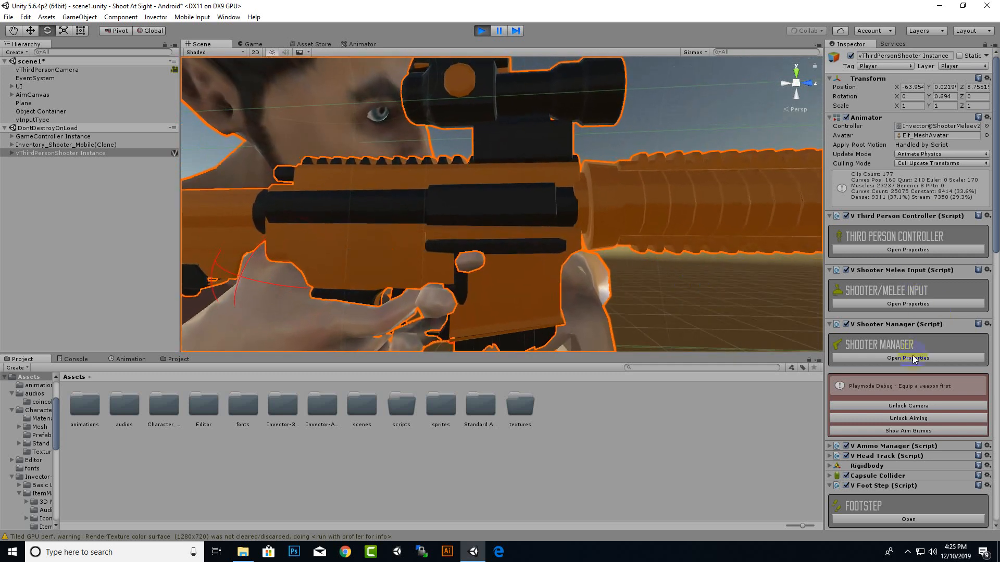
Step: Open the IK settings in the Shooter Manager's properties on the vThirdPersonShooter instance
click(941, 357)
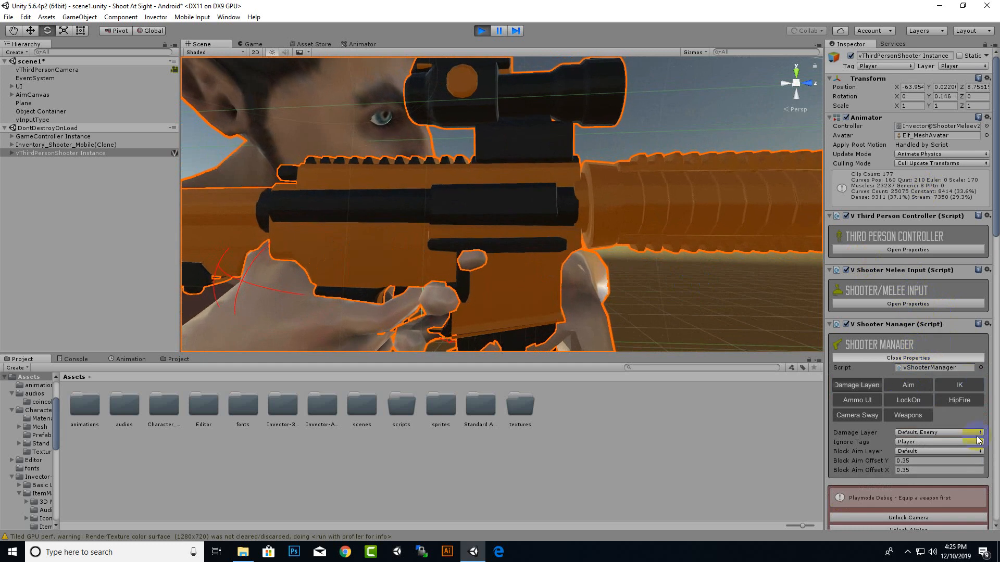
click(961, 387)
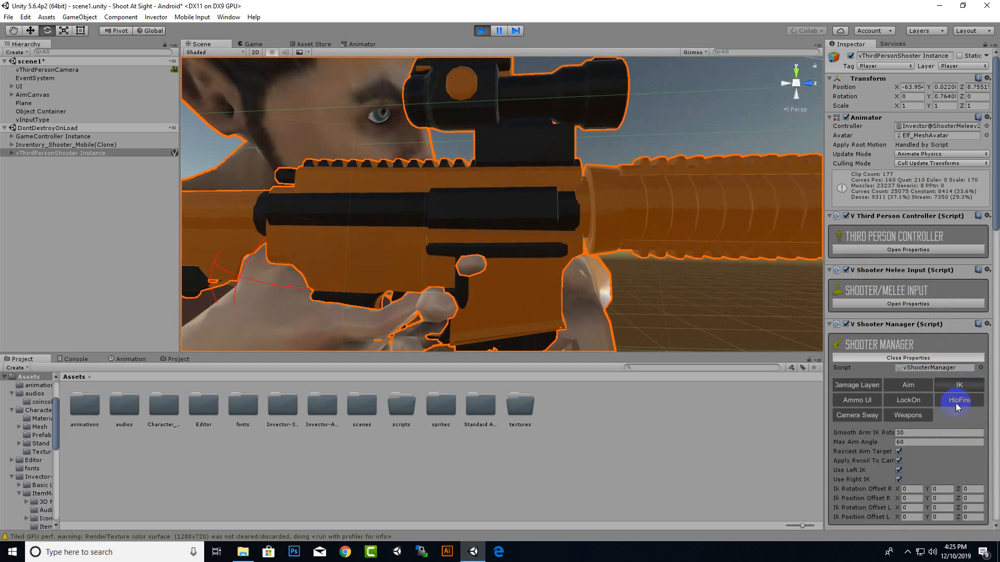
scroll(968, 411, down, 3)
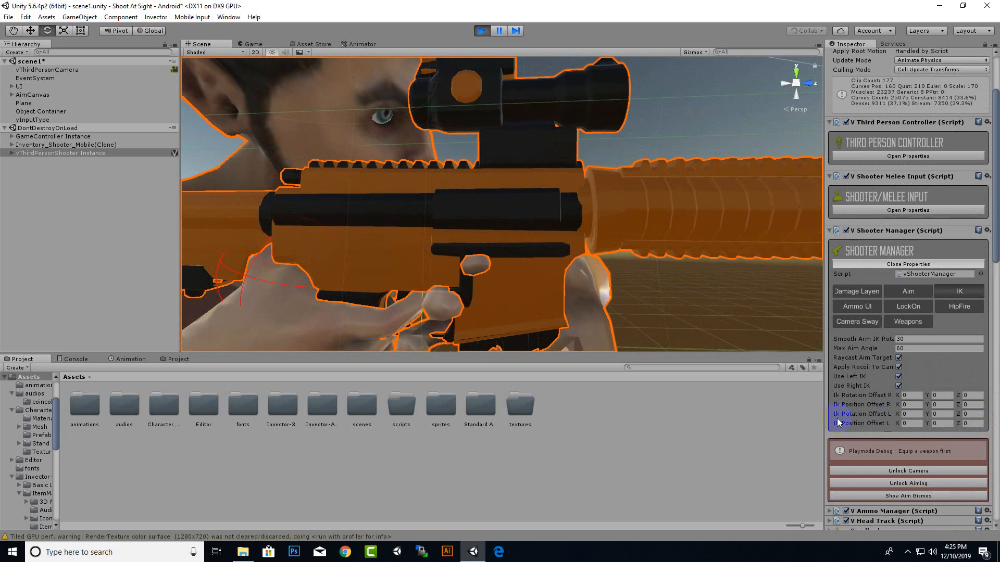
Step: Rotate the left hand with Ik Rotation Offset L to about X 58.19, Y -70.42, Z -71.55
scroll(629, 257, down, 5)
middle_drag(709, 305, 686, 273)
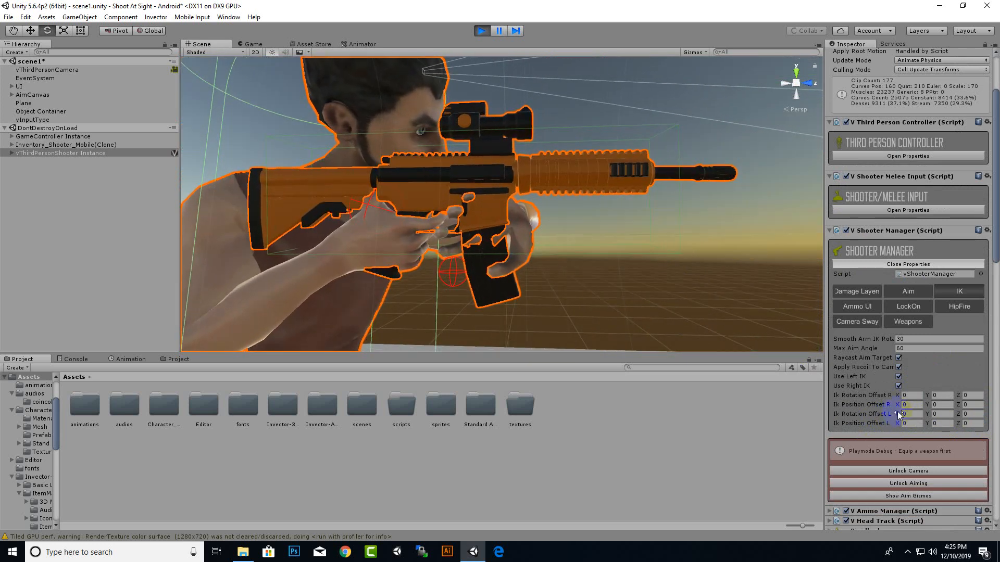
drag(897, 414, 679, 315)
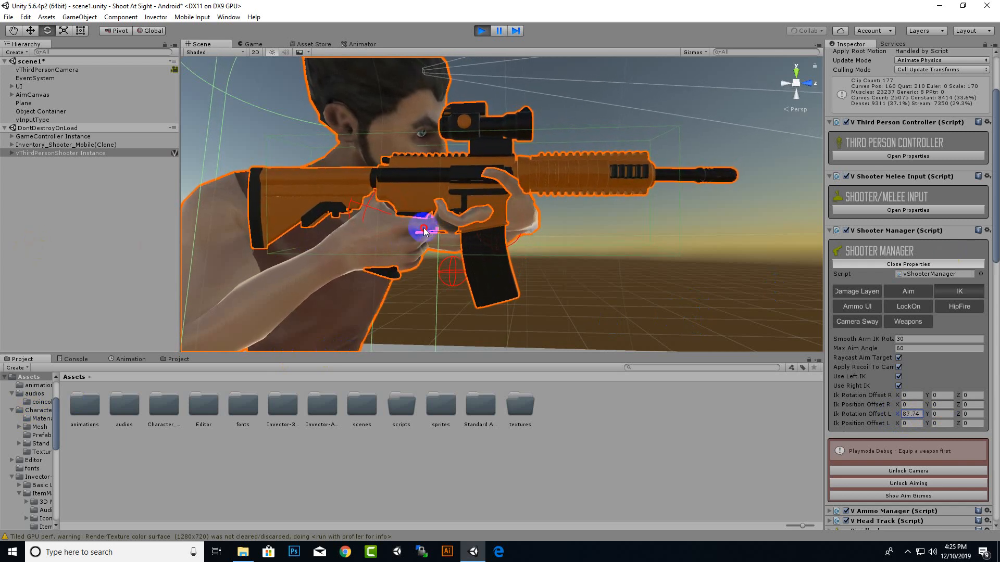
alt+drag(476, 225, 393, 287)
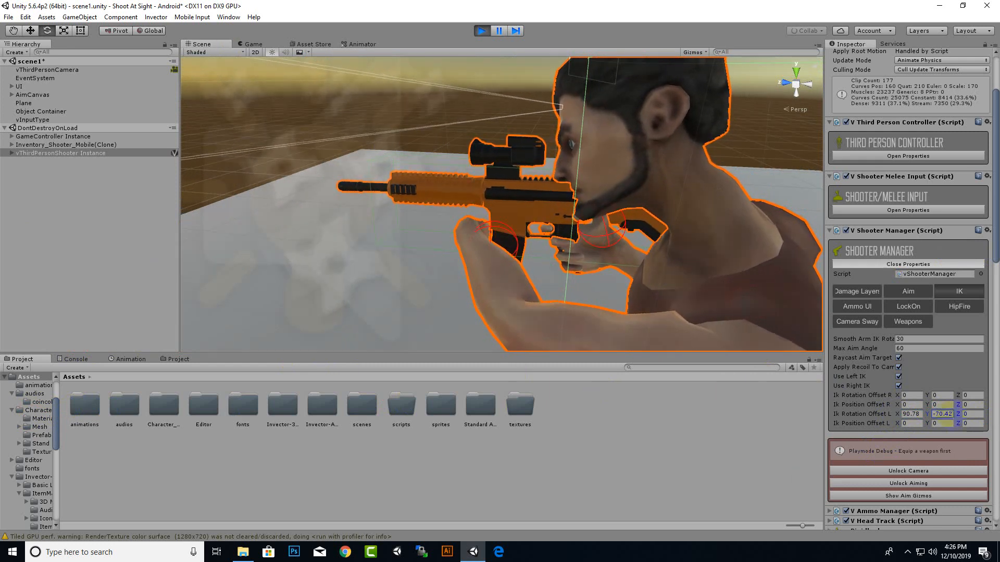
drag(679, 415, 235, 300)
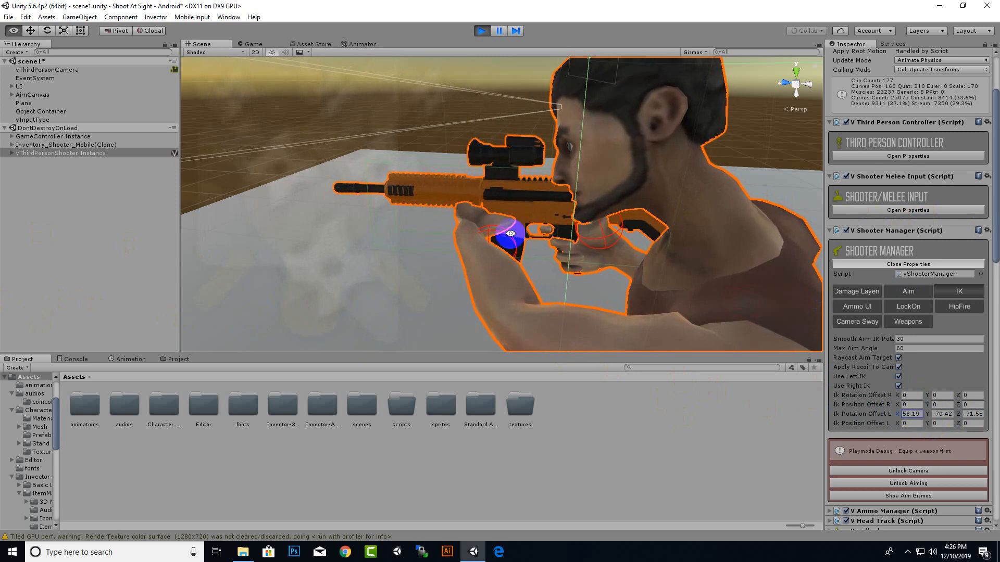
alt+drag(510, 233, 484, 263)
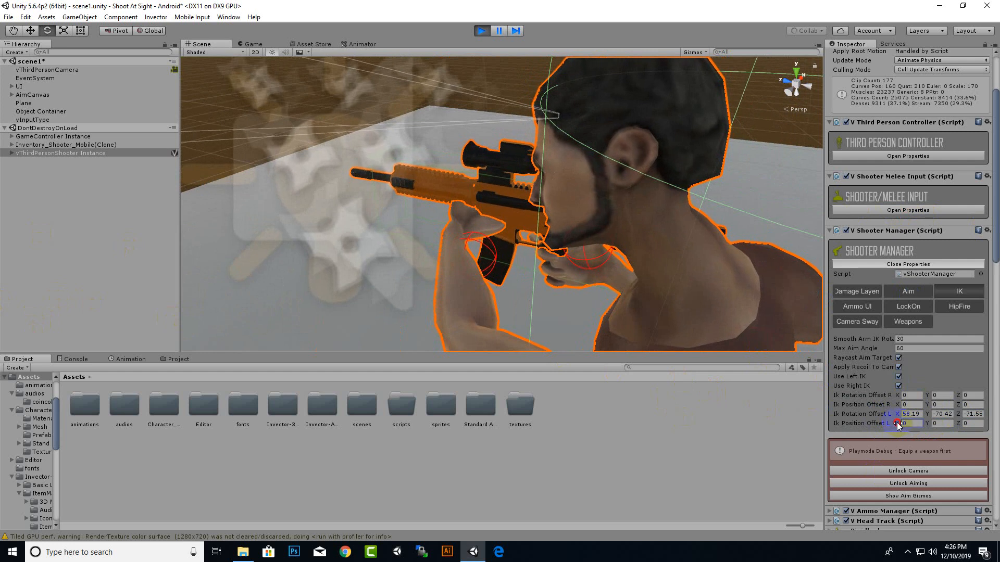
Step: Refine Ik Rotation Offset L to about X 2.5, Y -94.3, Z -71.3 so the left palm supports the rifle
drag(897, 424, 882, 424)
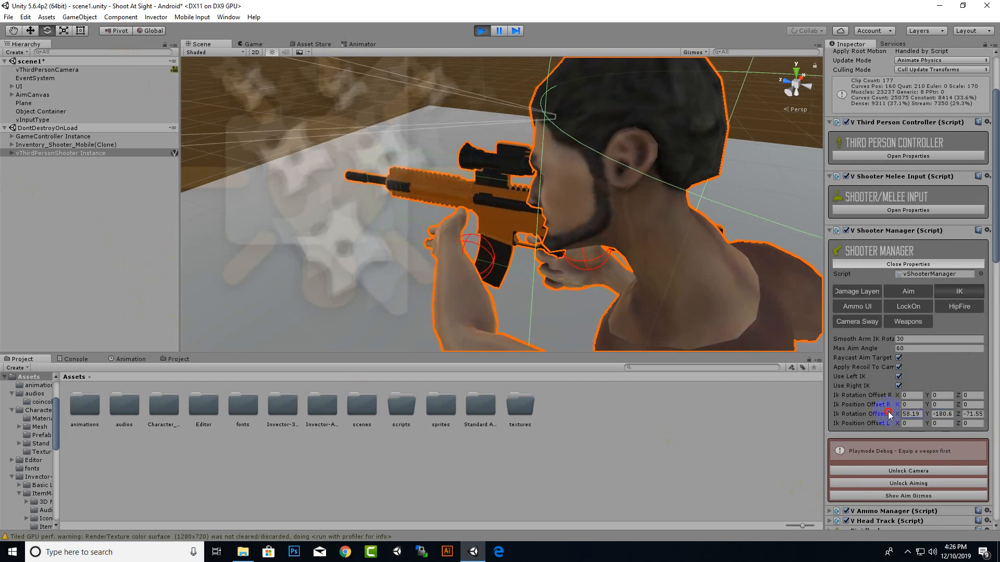
drag(889, 414, 777, 399)
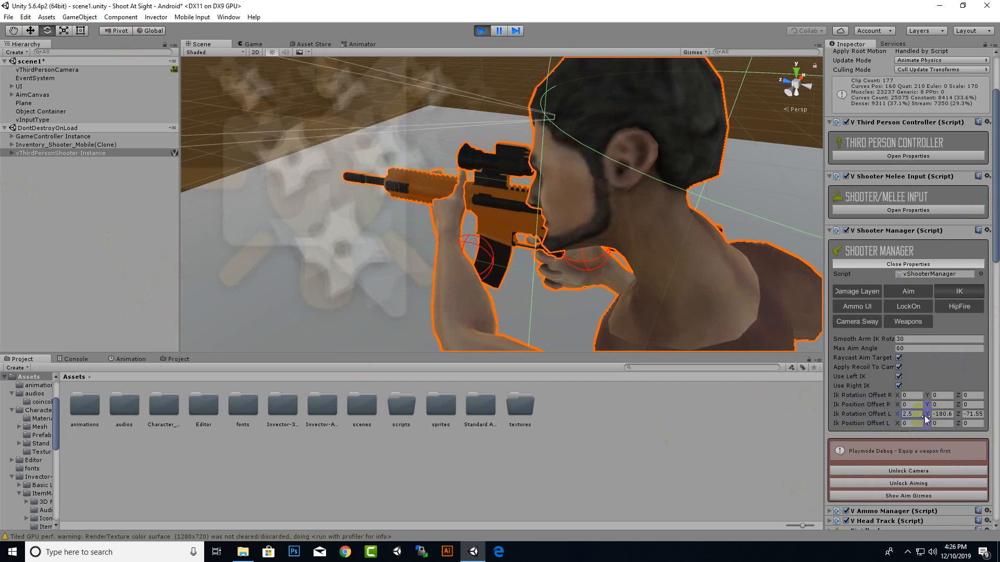
drag(958, 415, 116, 398)
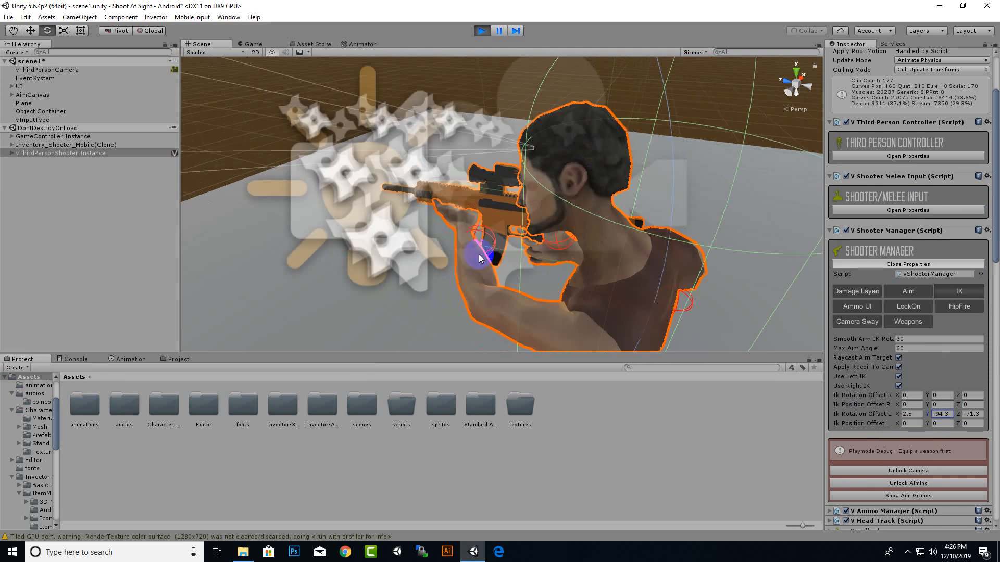
alt+drag(483, 258, 706, 249)
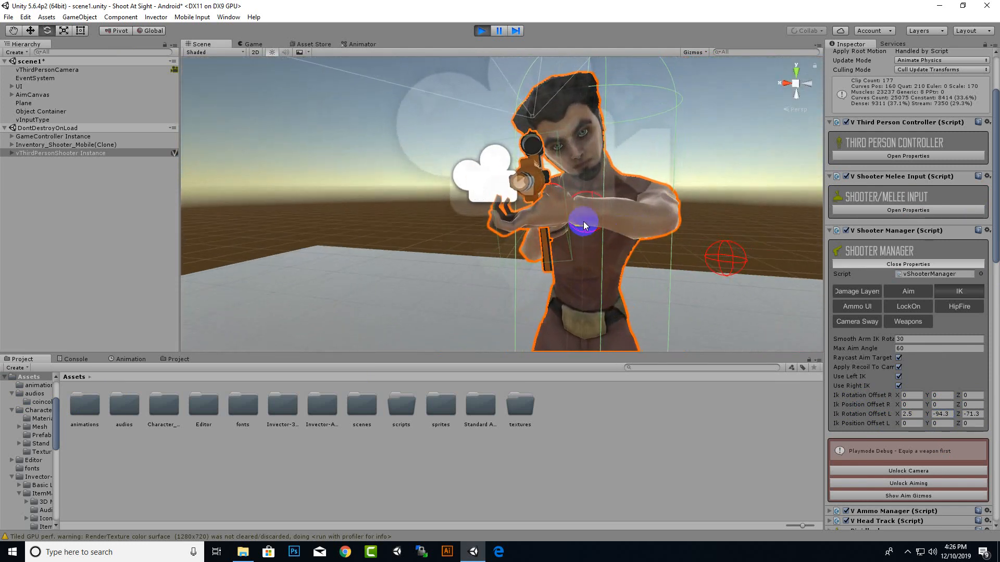
Step: Try Ik Position Offset L with X at 1.2 and about 0.8, and reset it to 0
scroll(580, 223, up, 5)
alt+drag(583, 224, 622, 263)
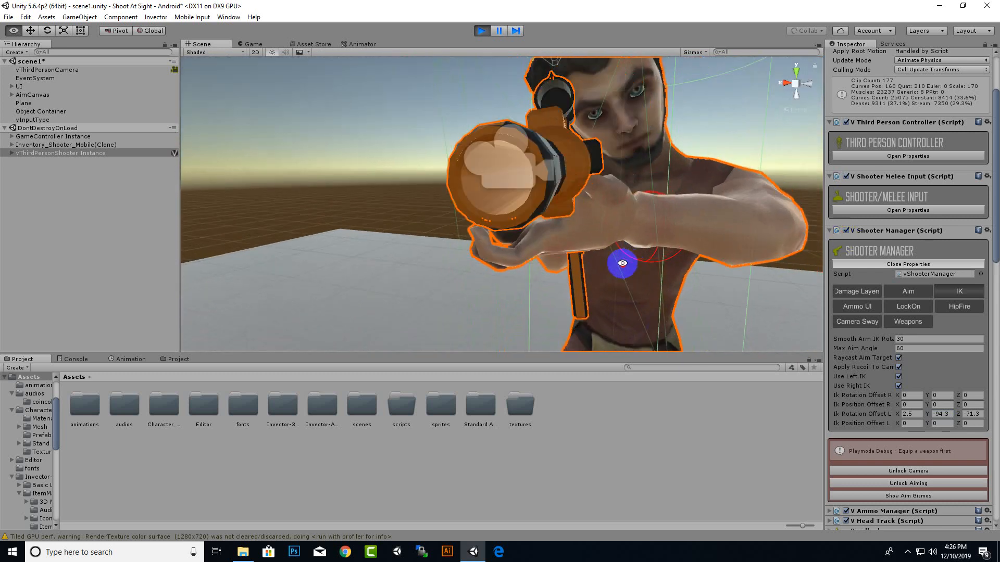
click(899, 424)
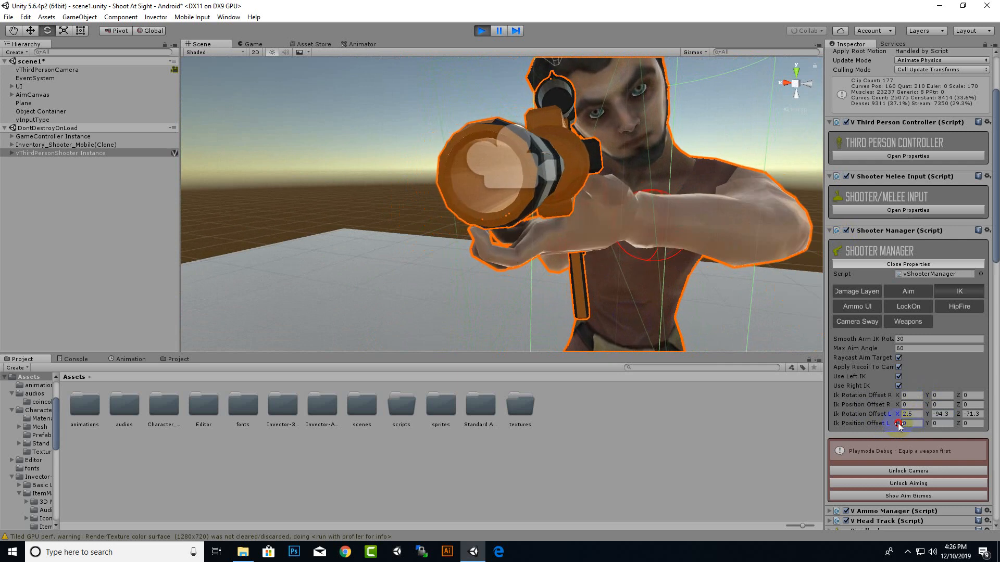
text(1.2)
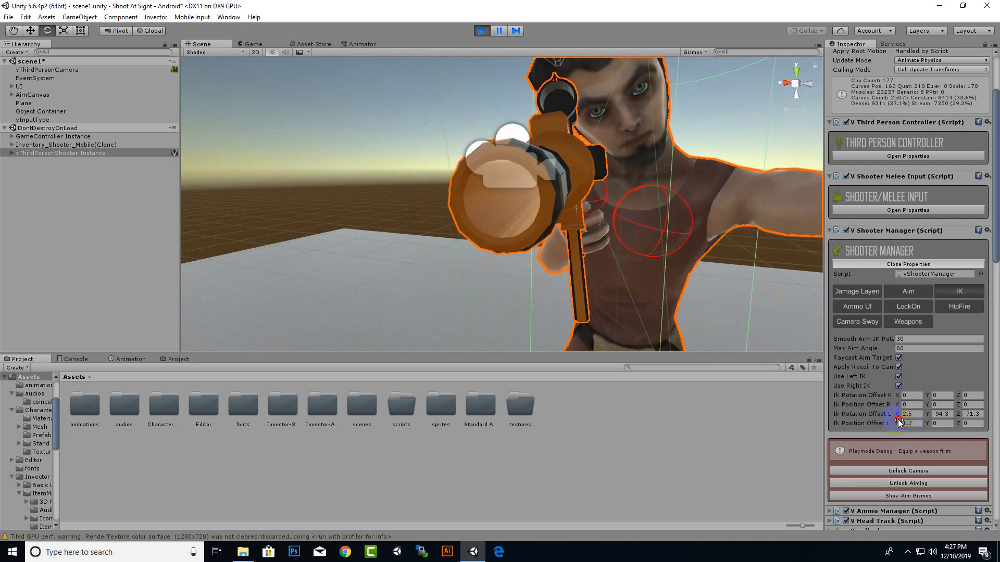
drag(898, 419, 891, 421)
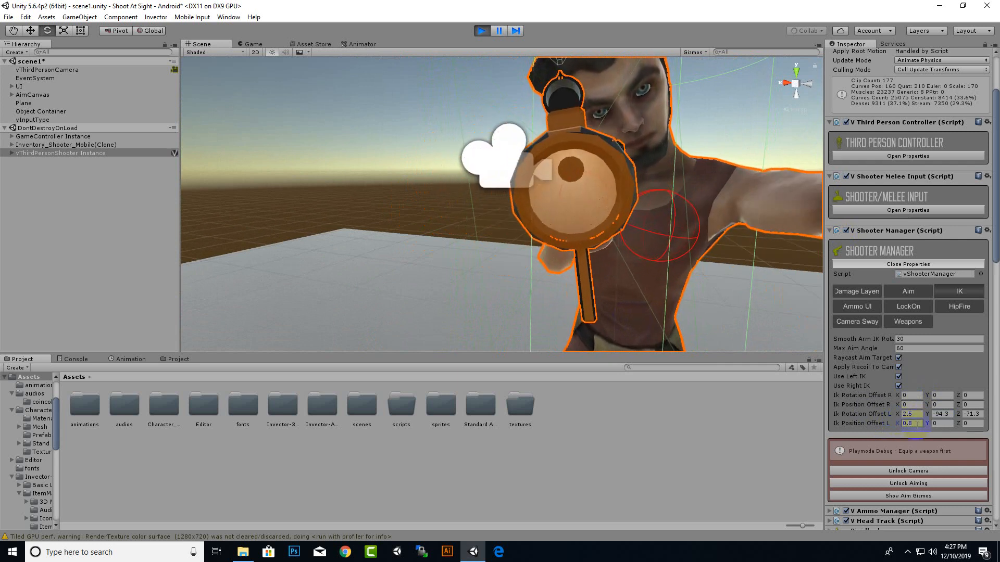
text(0)
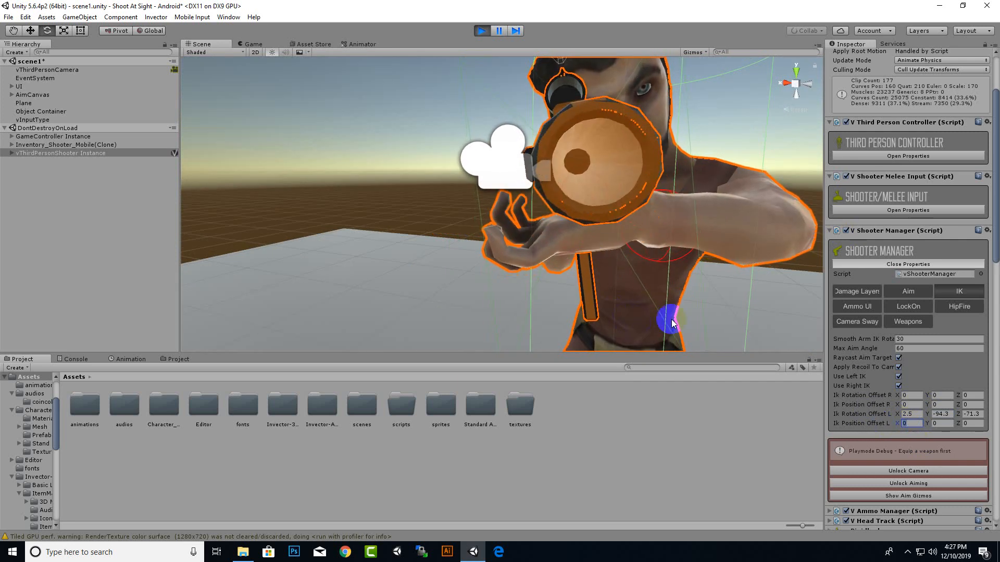
Step: Try X 0.1 for Ik Position Offset L, and set it to X 0.05 and Y 0.05
mouse_move(589, 262)
alt+mouse_down()
mouse_move(607, 258)
mouse_move(591, 248)
alt+mouse_up()
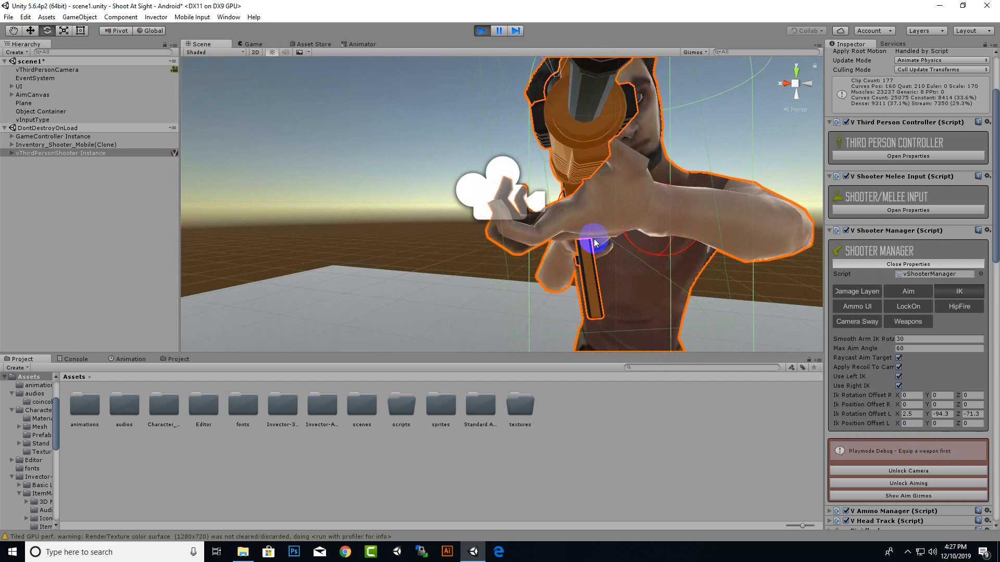
key(Tab)
text(.1)
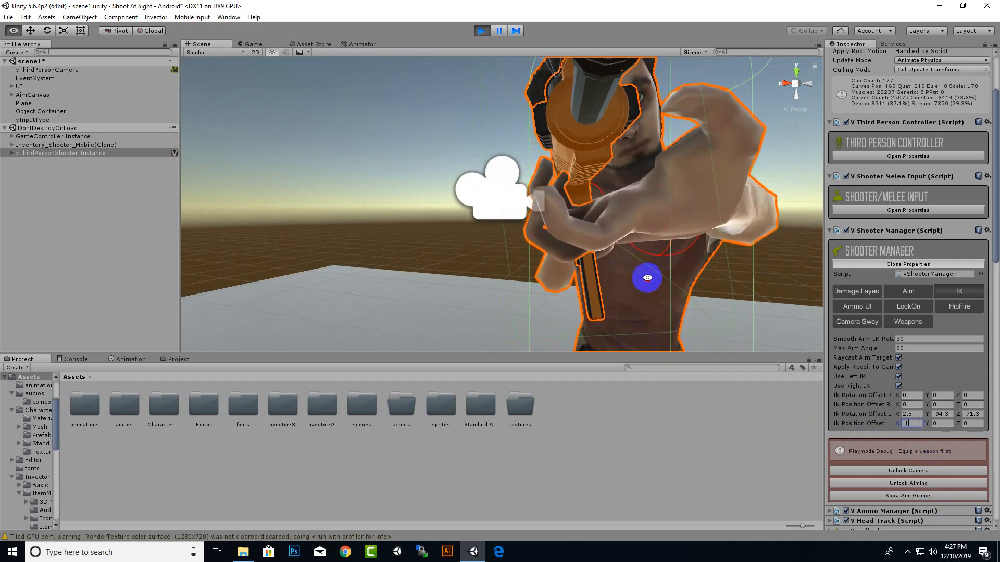
mouse_move(645, 279)
alt+mouse_down()
mouse_move(692, 298)
mouse_move(803, 297)
mouse_move(681, 274)
mouse_move(636, 282)
alt+mouse_up()
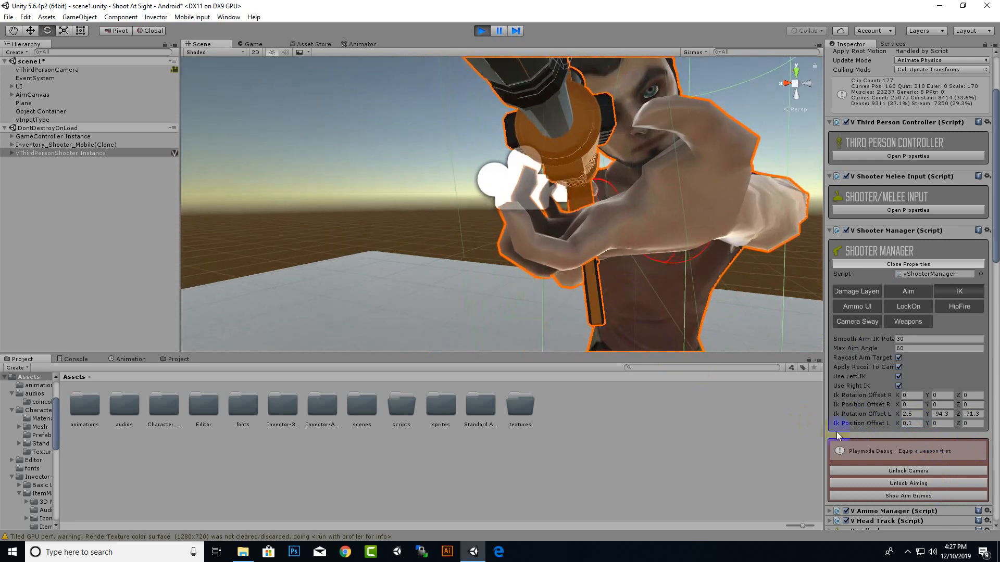
click(911, 425)
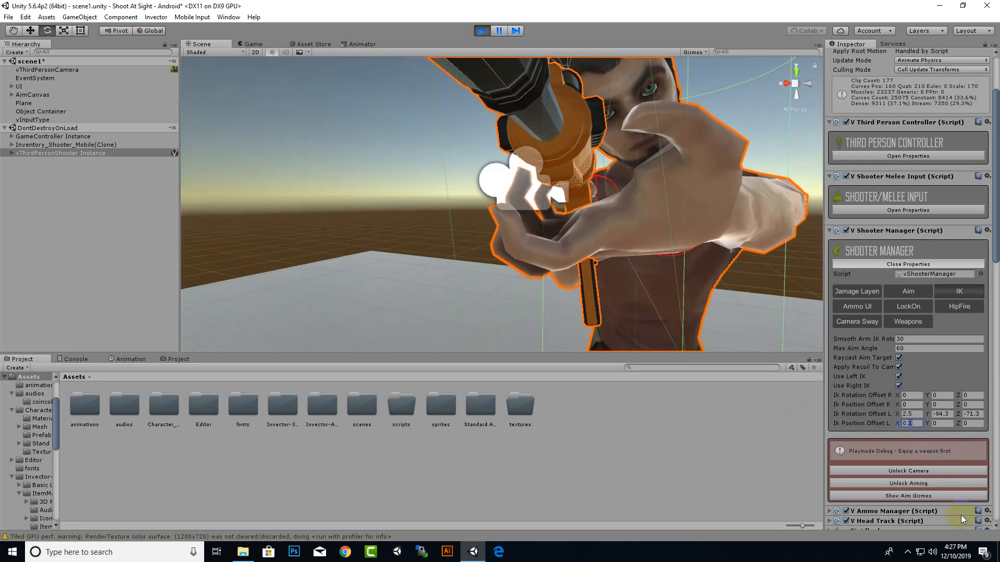
text(0.05)
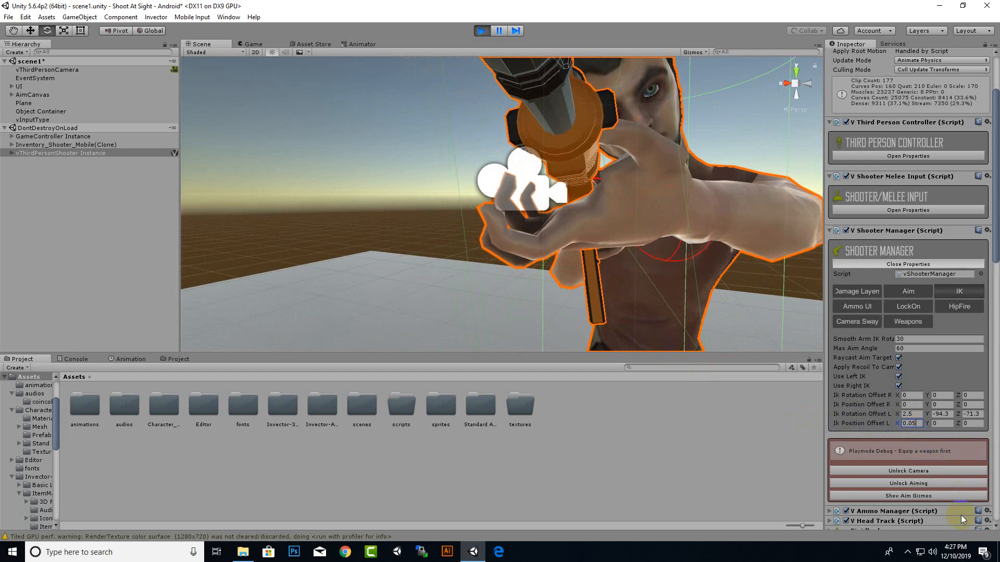
key(Tab)
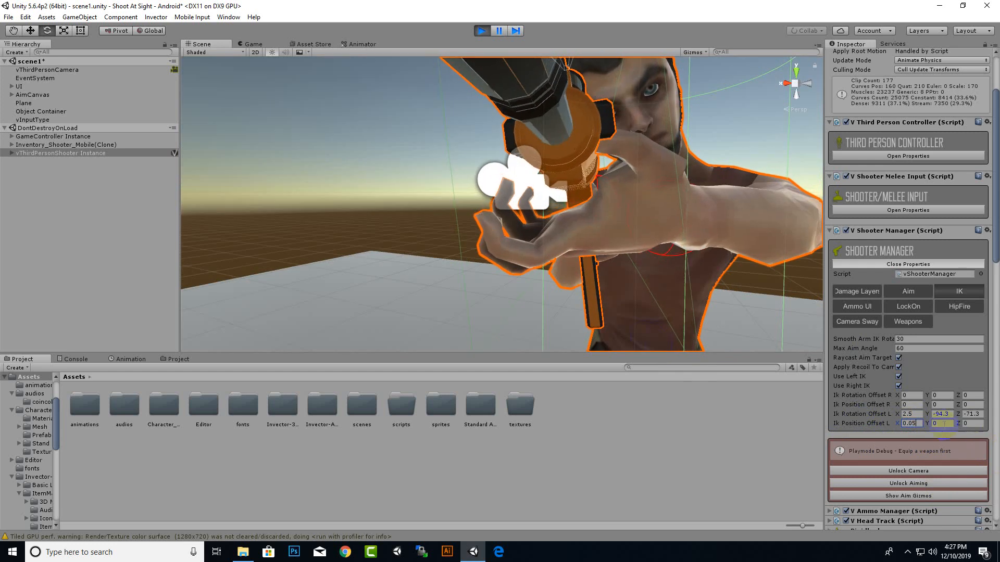
text(.05)
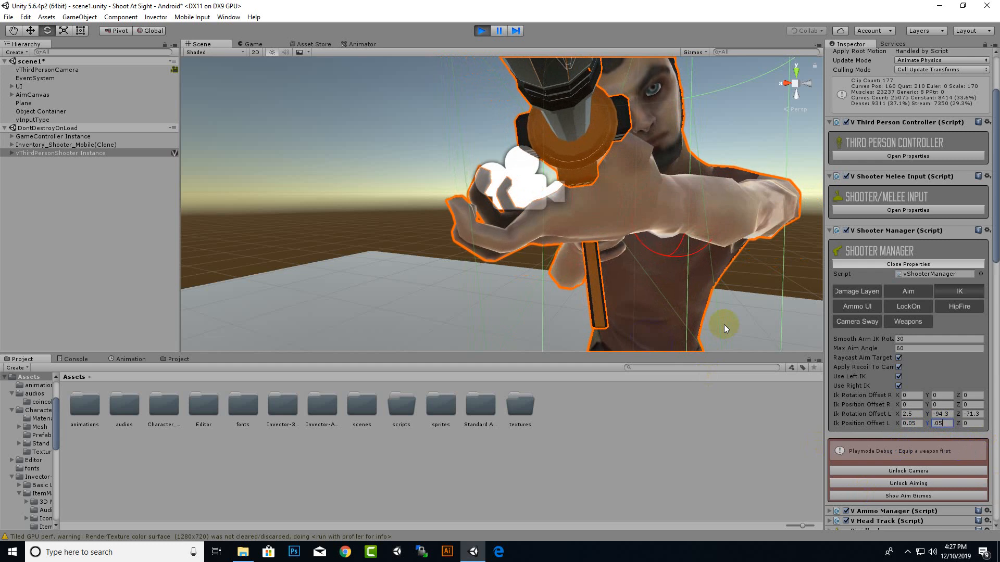
Step: Try 0.07 for the X value of Ik Position Offset L, and set it to 0.09
click(914, 424)
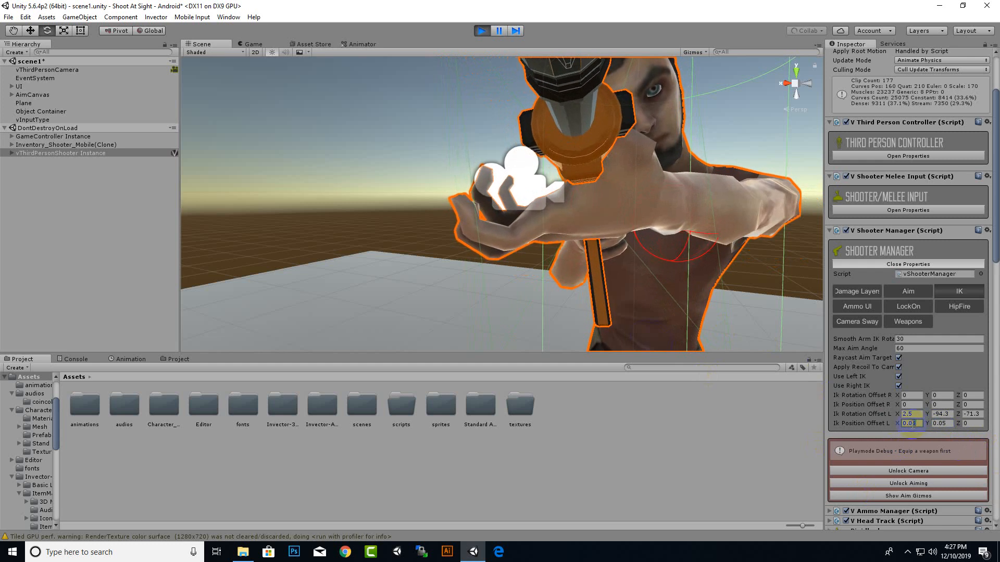
key(BackSpace)
text(7)
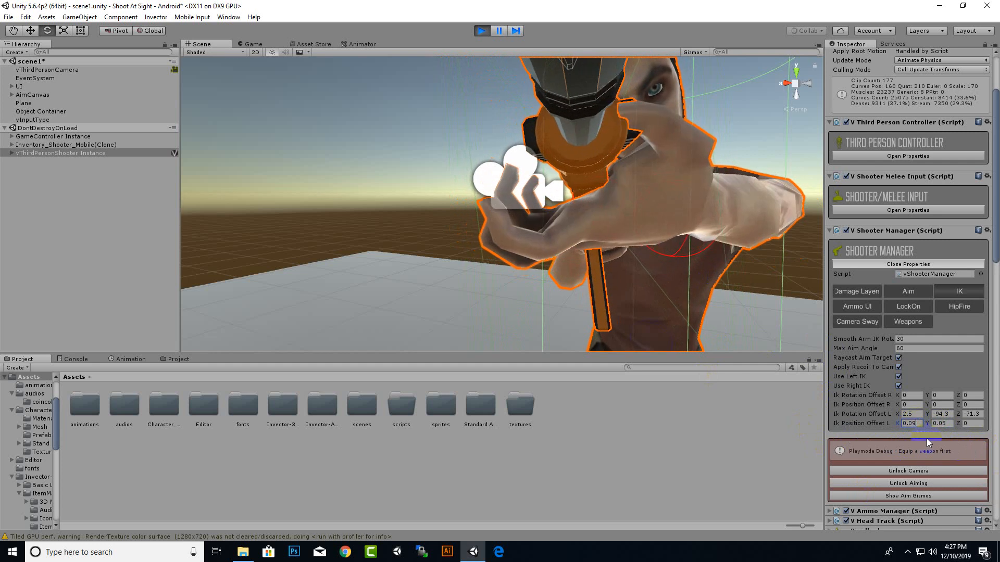
key(BackSpace)
text(9)
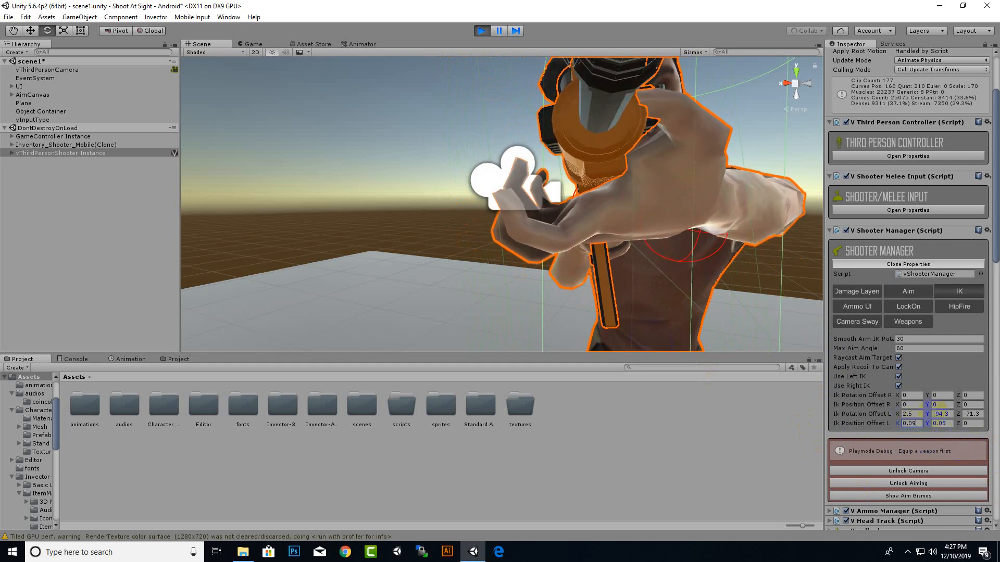
Step: Fine-tune Ik Rotation Offset L to about X -4.1, Y -99.96, Z -74.88
drag(927, 415, 843, 380)
drag(897, 414, 881, 415)
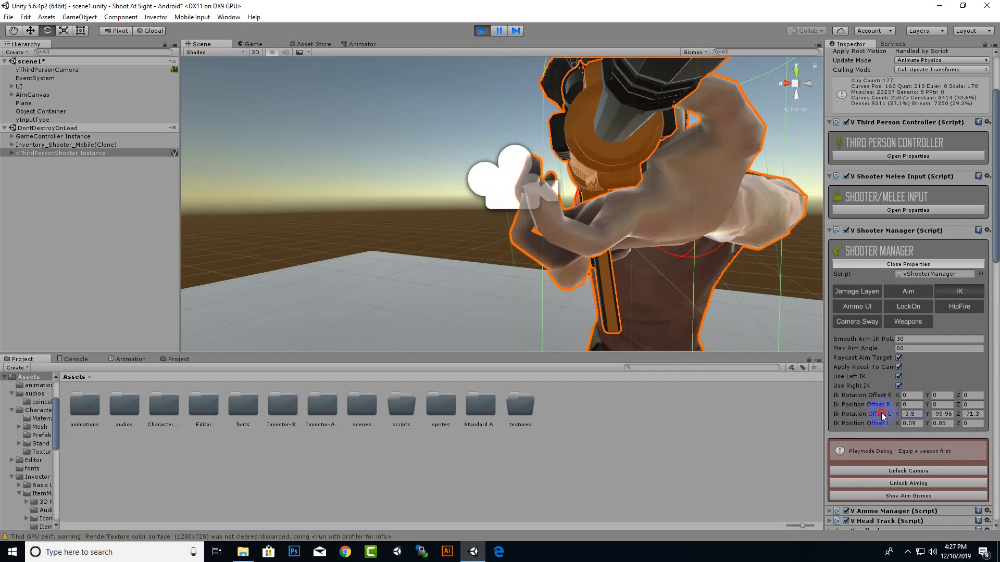
drag(957, 414, 921, 411)
Step: Adjust Ik Position Offset L of the Shooter Manager to X 0.06, Y -0.16, Z 0.03
alt+drag(490, 183, 697, 217)
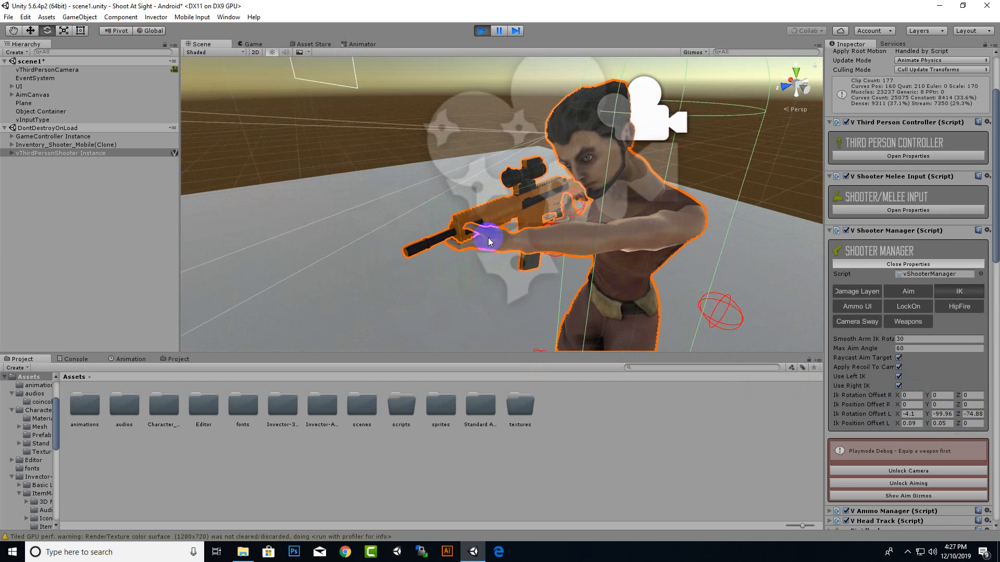
alt+drag(507, 251, 391, 270)
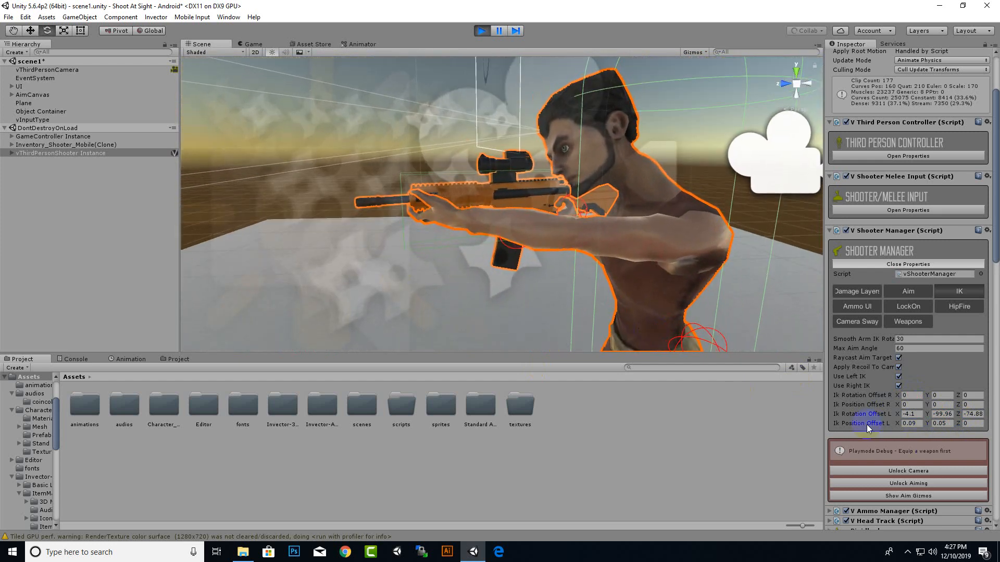
click(958, 424)
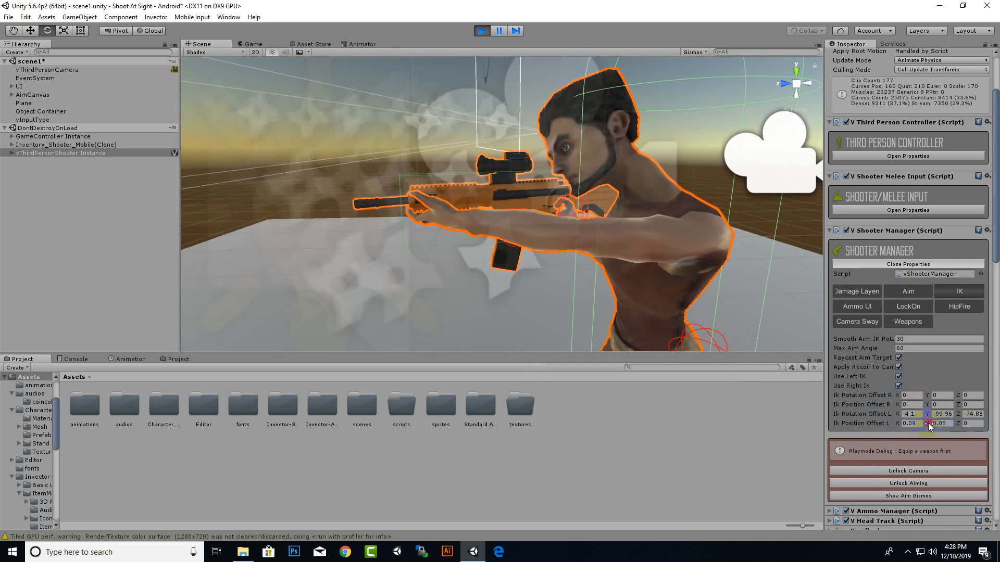
drag(929, 424, 891, 424)
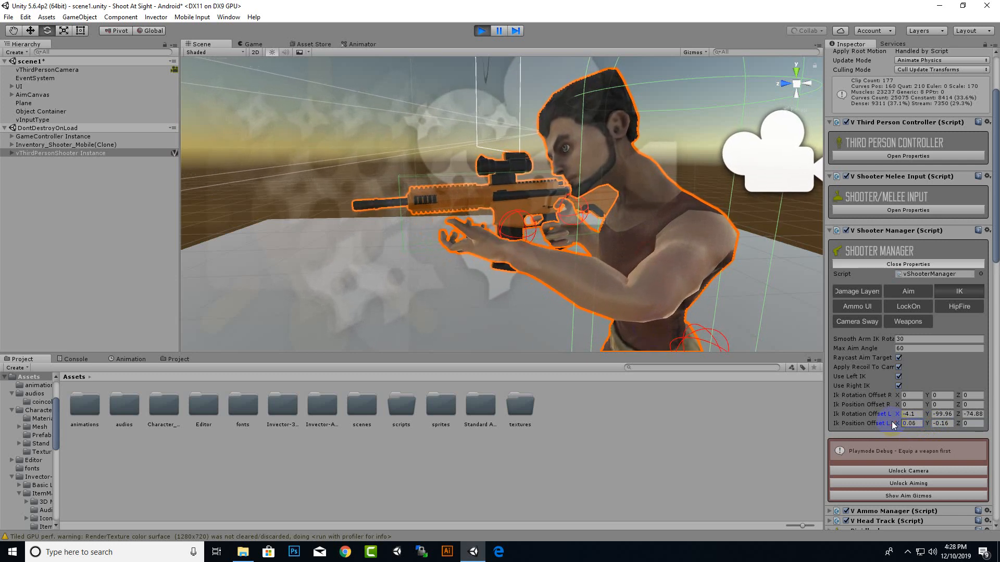
click(954, 423)
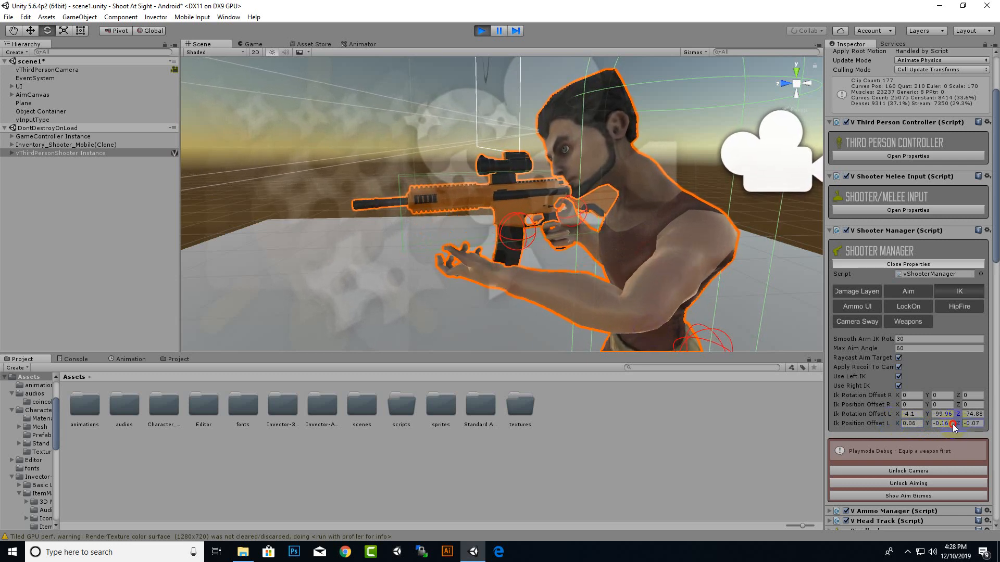
drag(954, 426, 955, 426)
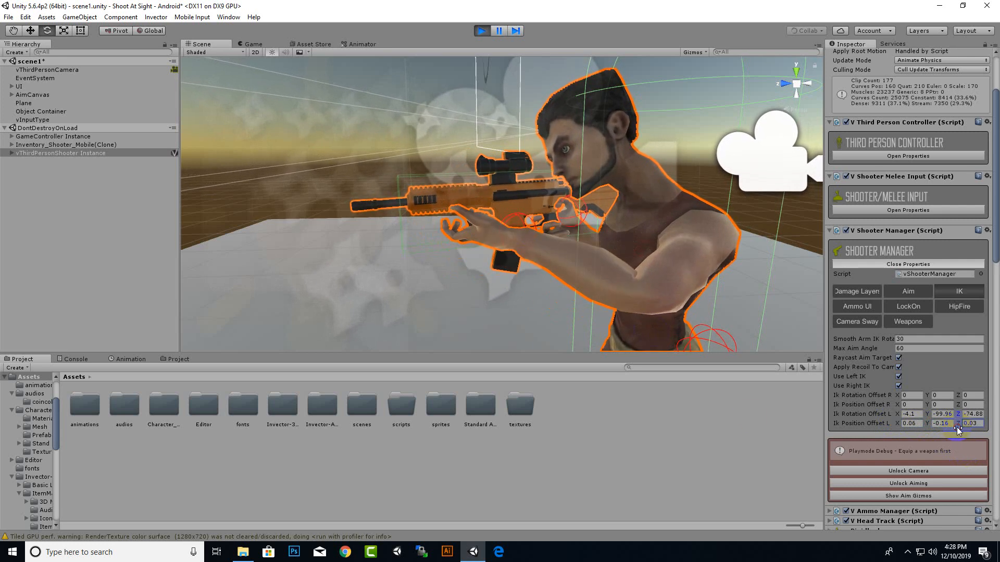
Step: Fine-tune Ik Position Offset L to X -0.01 and Y -0.01, checking the left hand's grip on the rifle from both sides
alt+drag(525, 307, 716, 307)
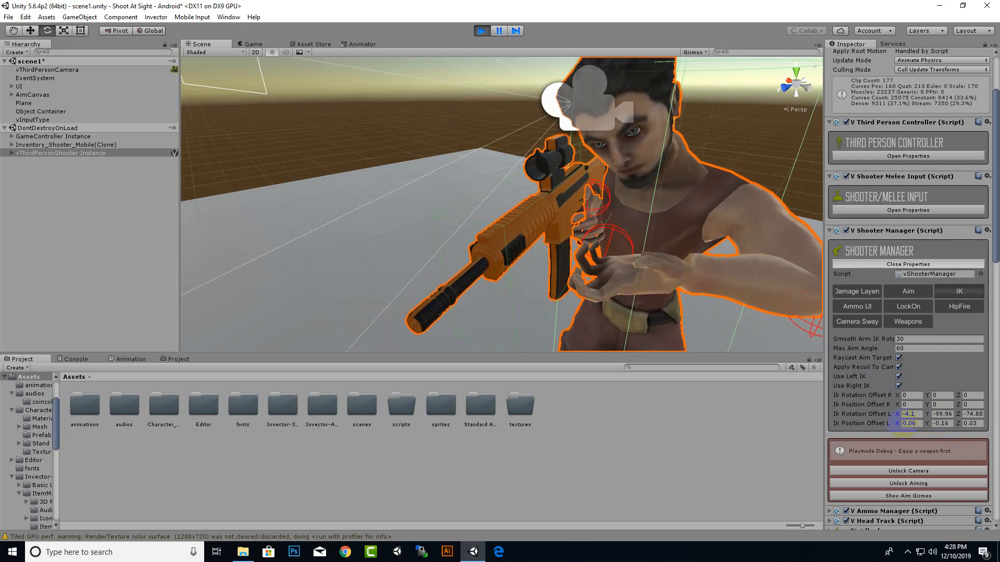
drag(896, 424, 935, 422)
alt+drag(468, 229, 575, 273)
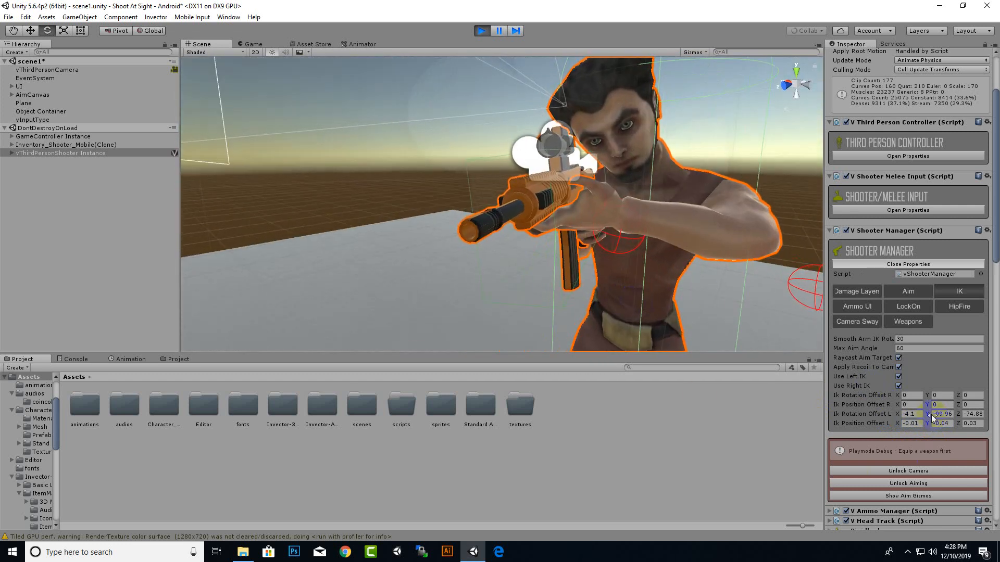
drag(927, 423, 927, 424)
alt+drag(610, 248, 8, 196)
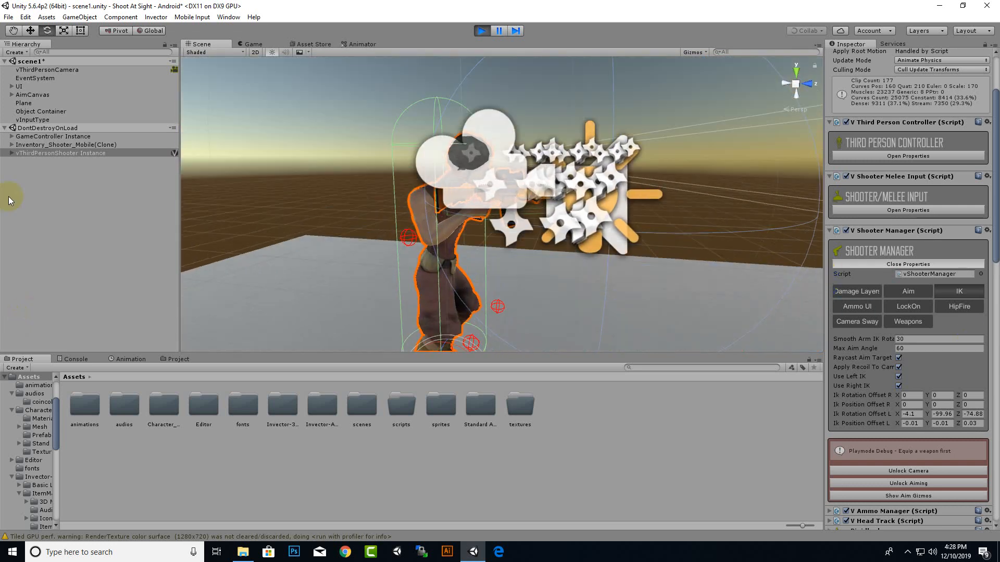
scroll(564, 213, up, 5)
alt+drag(566, 216, 506, 250)
scroll(489, 252, down, 5)
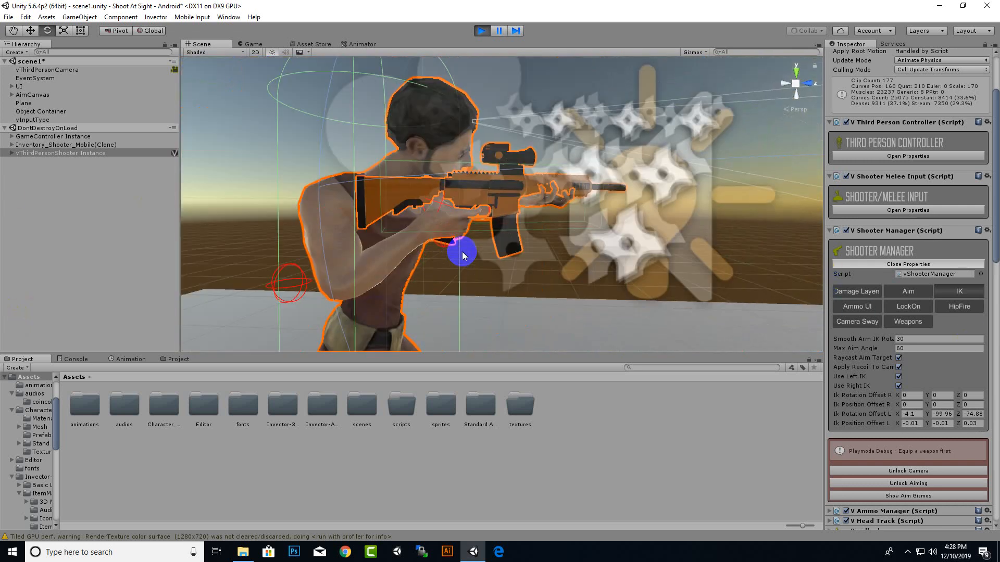
alt+drag(435, 286, 692, 317)
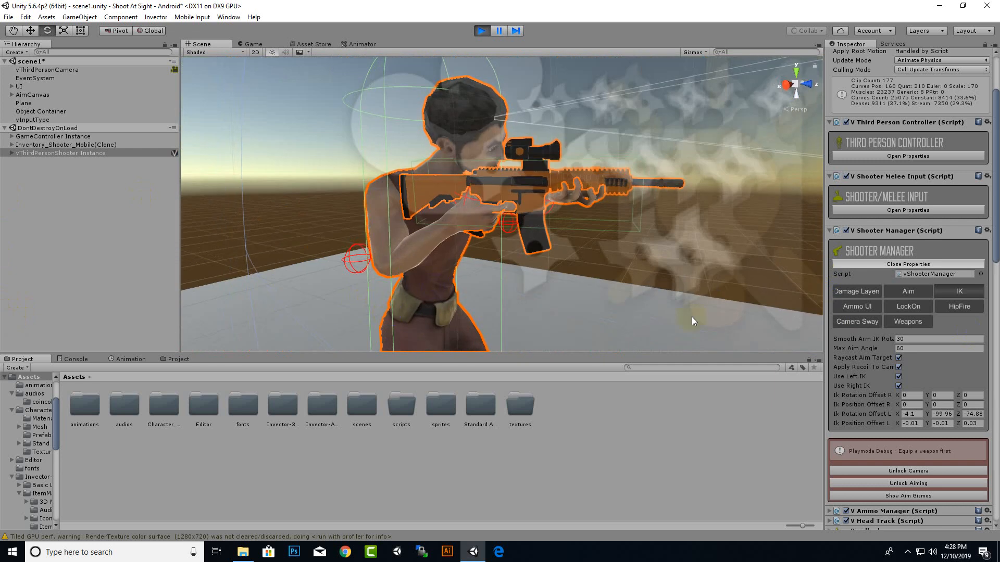
Step: Copy the running player's Shooter Manager component, stop the game, and paste its values into vThirdPersonShooter's Shooter Manager
right_click(896, 236)
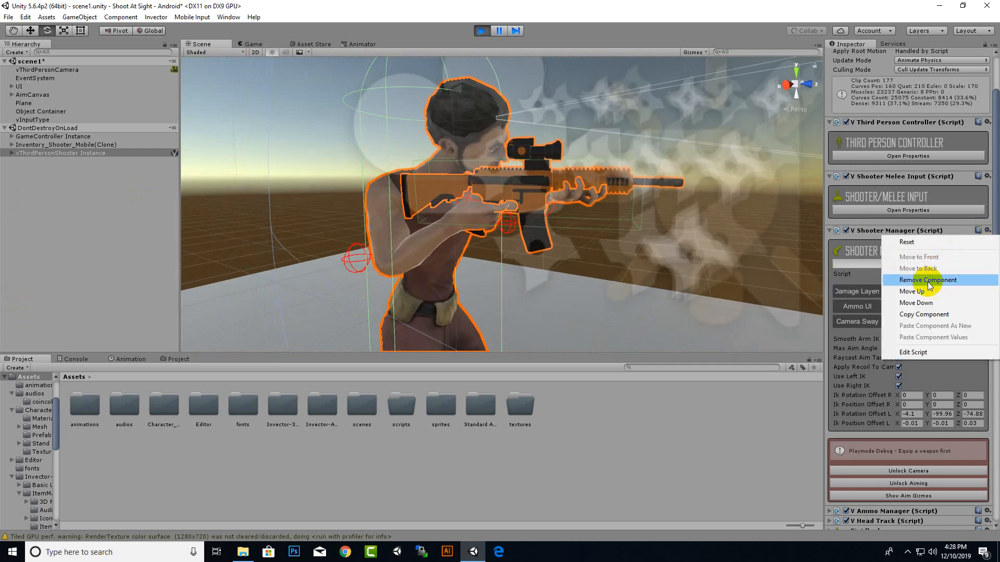
click(931, 315)
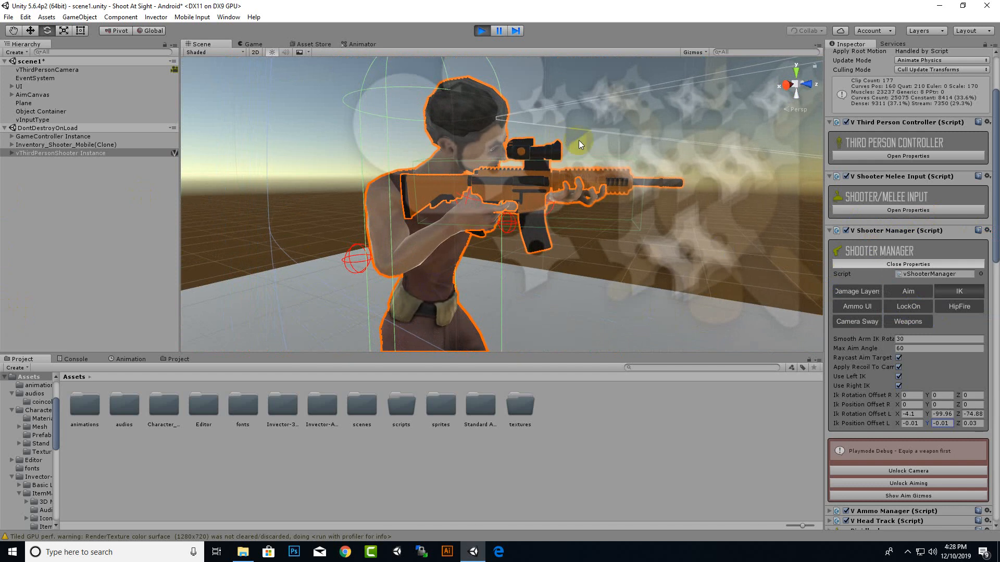
click(488, 30)
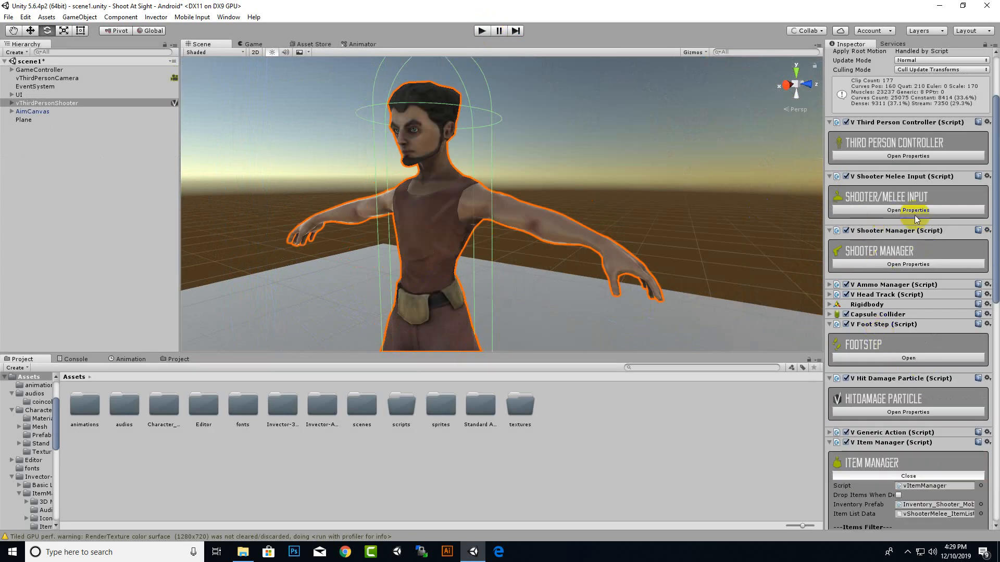
click(909, 266)
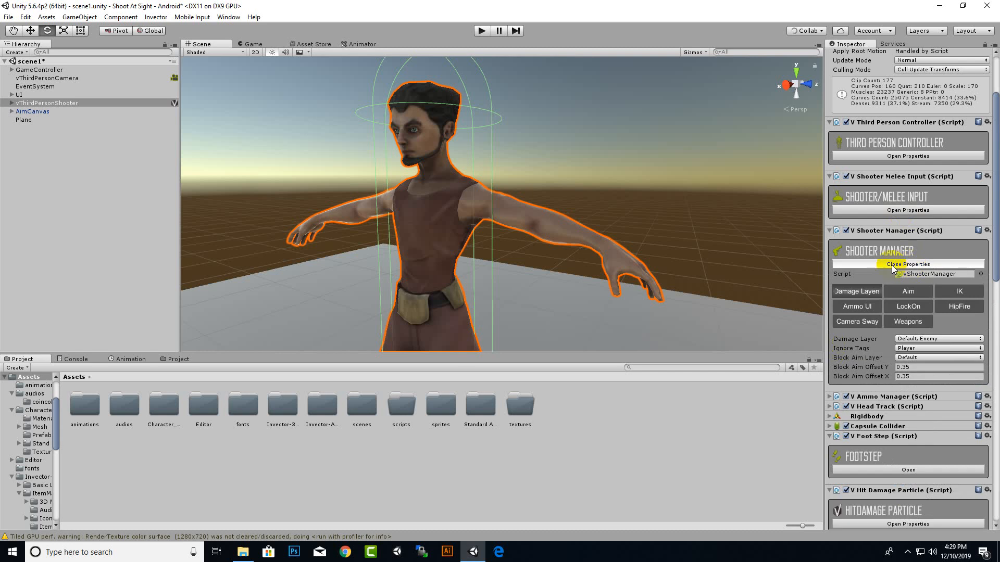
click(988, 231)
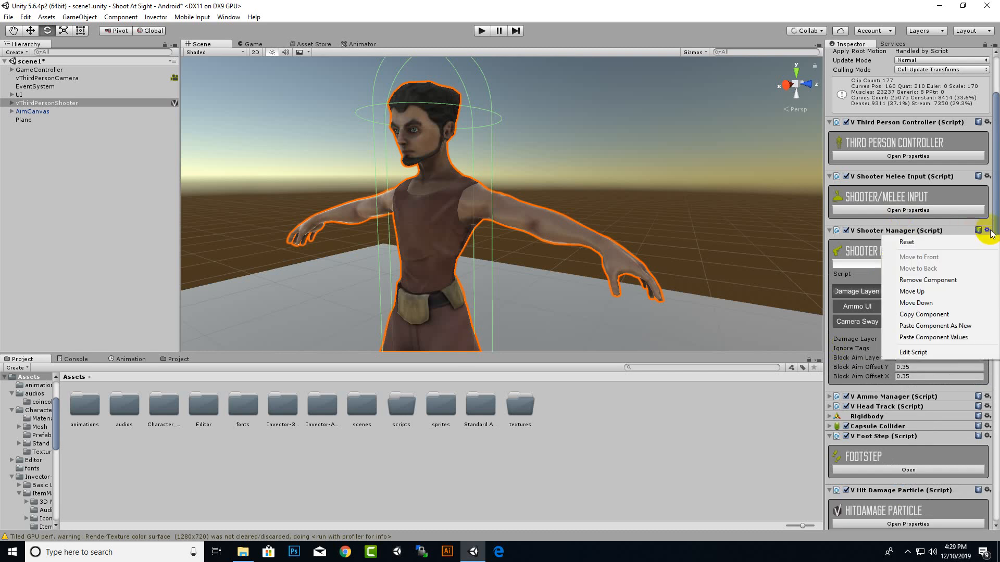
click(944, 339)
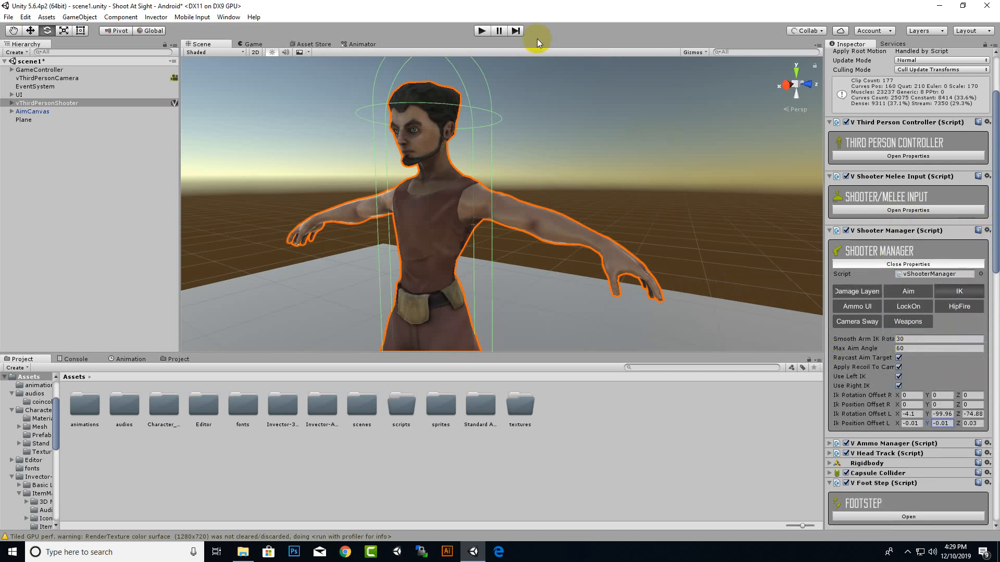
Step: Playtest the scene with aiming and camera unlocked, moving the character, then aiming and firing the rifle
click(488, 31)
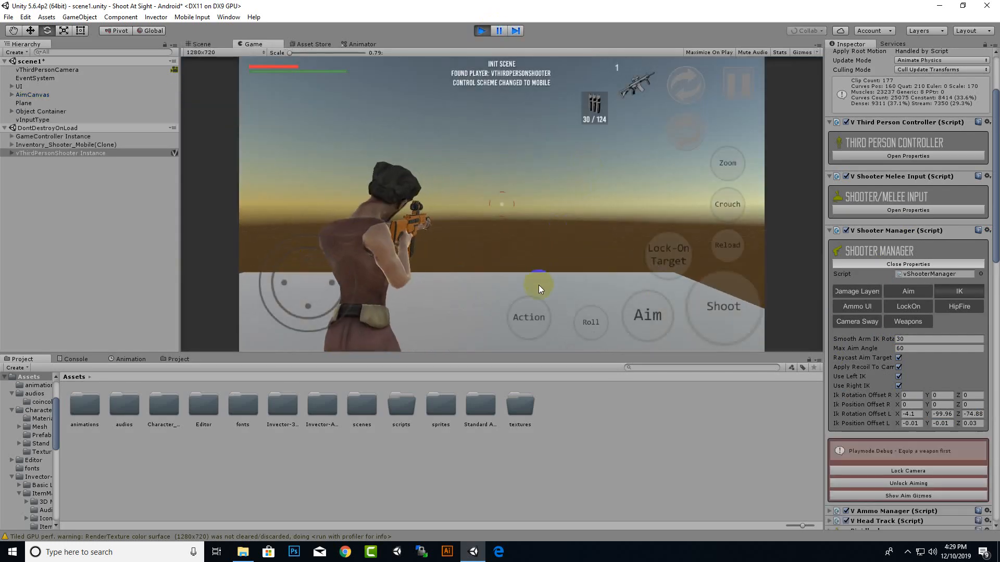
click(915, 470)
click(916, 484)
click(910, 472)
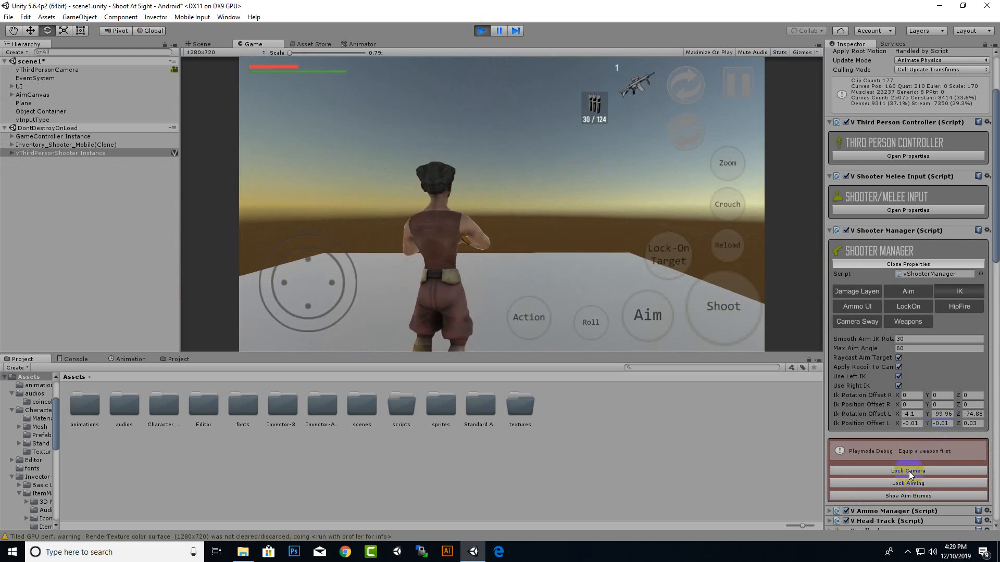
drag(299, 299, 256, 196)
click(635, 318)
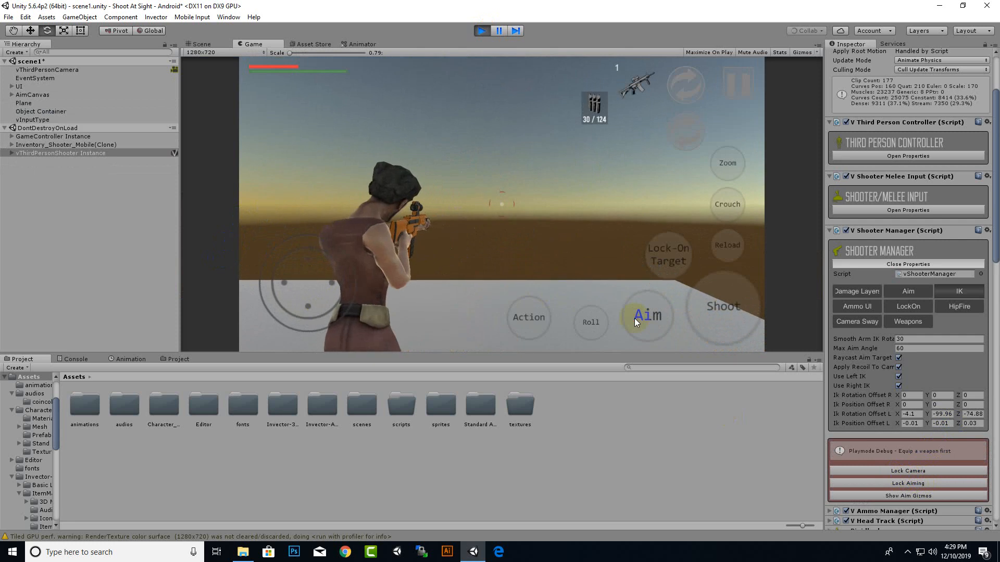
click(715, 317)
click(670, 245)
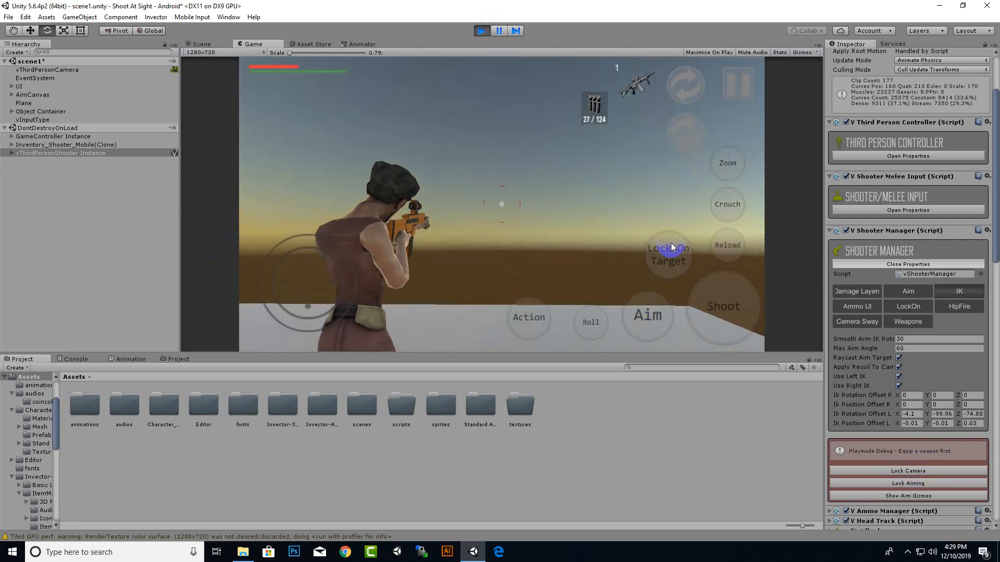
Step: Switch to the pistol and test aiming and firing it
click(690, 83)
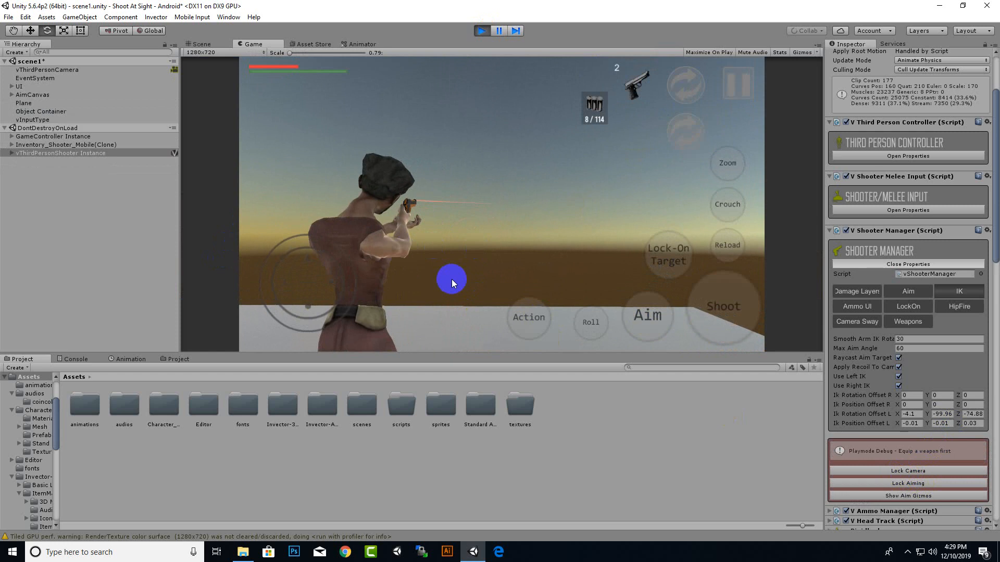
key(alt)
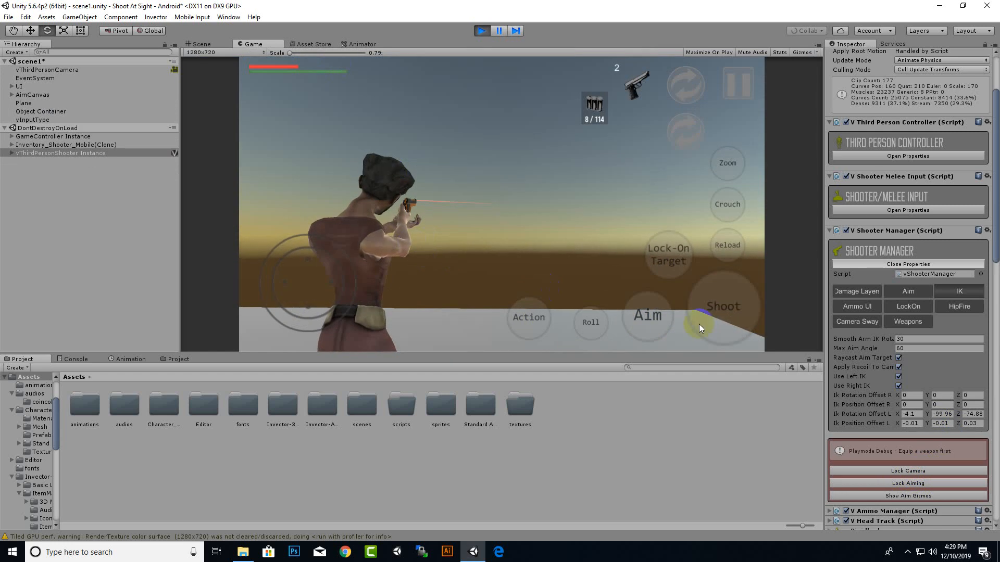
click(747, 320)
click(743, 319)
right_click(648, 326)
click(652, 341)
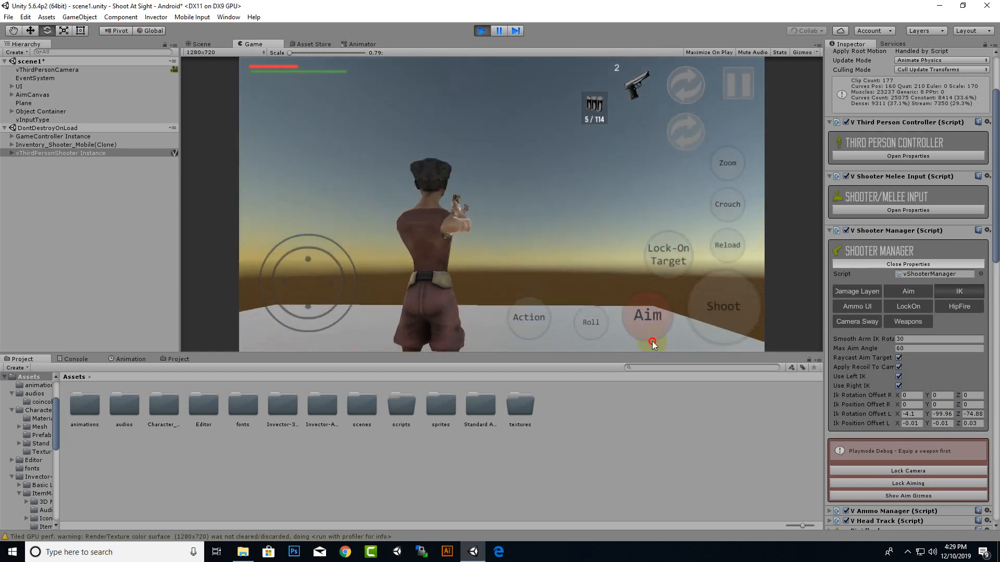
right_drag(727, 312, 617, 132)
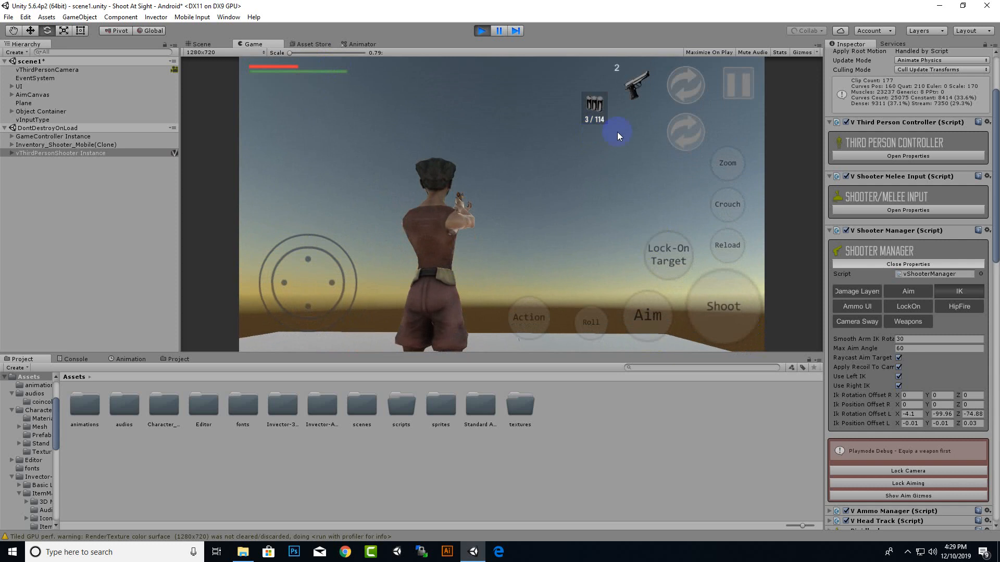
click(717, 216)
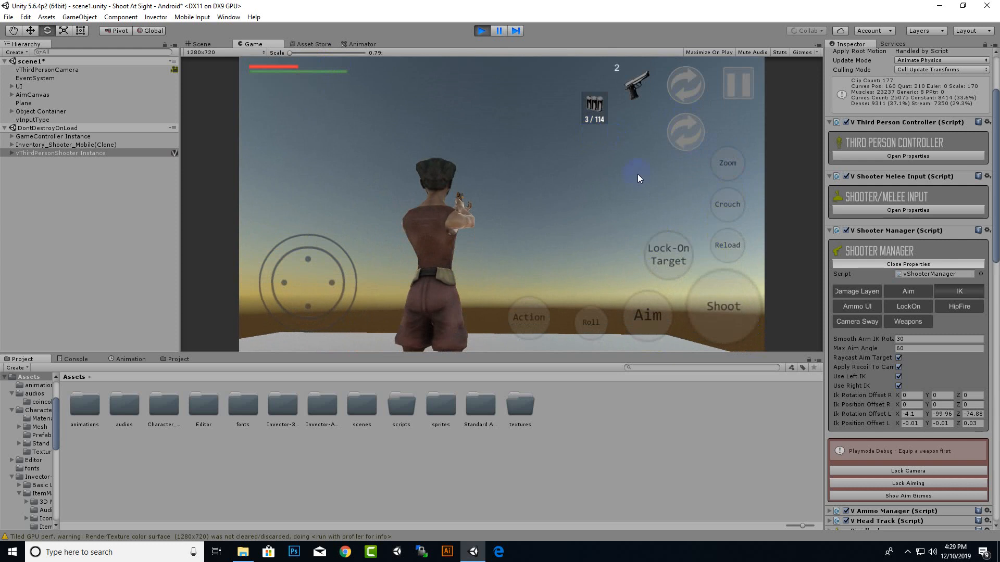
Step: Cycle the weapon slots back to the rifle, test firing through its zoomed scope, and stop the game
click(634, 85)
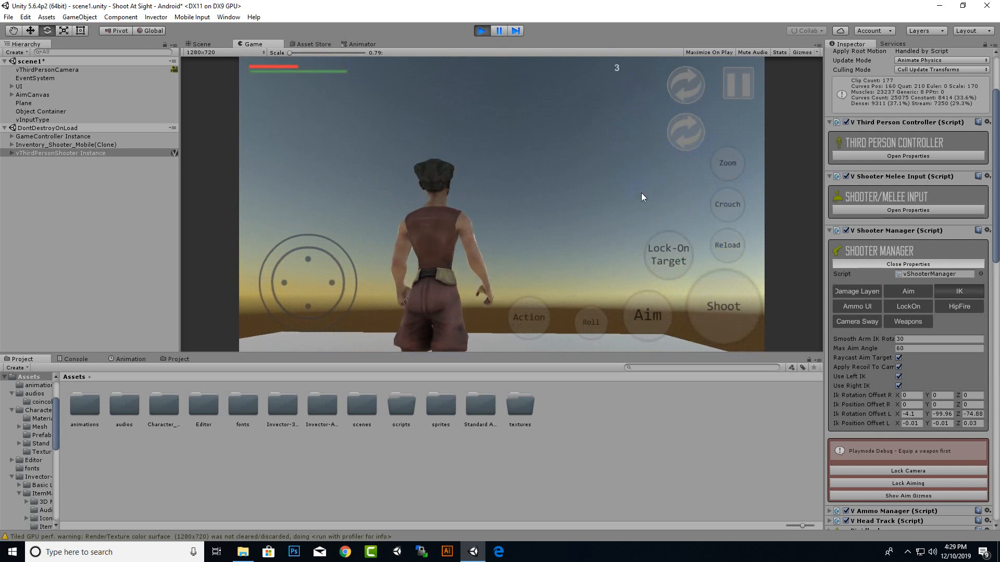
right_drag(727, 322, 724, 312)
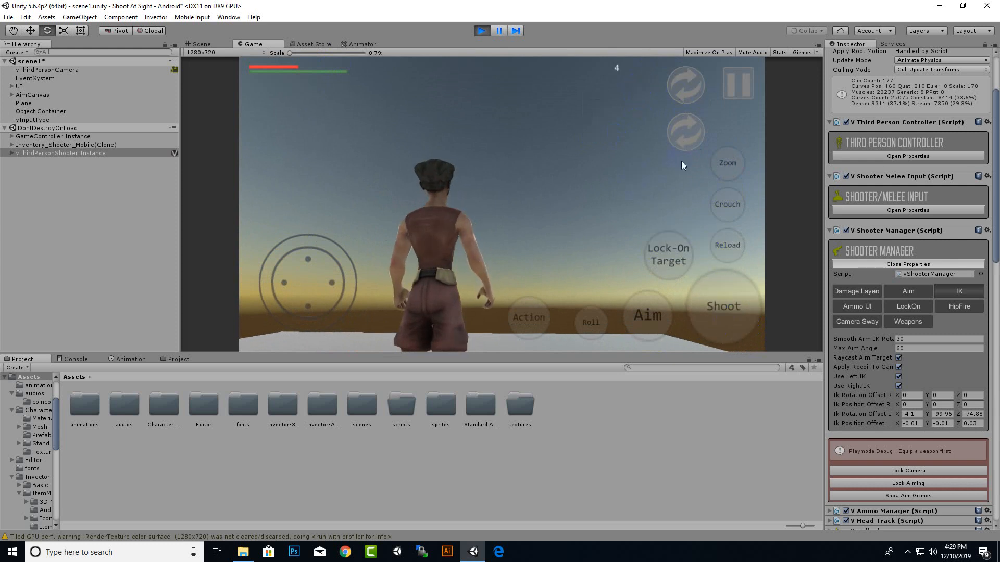
click(687, 92)
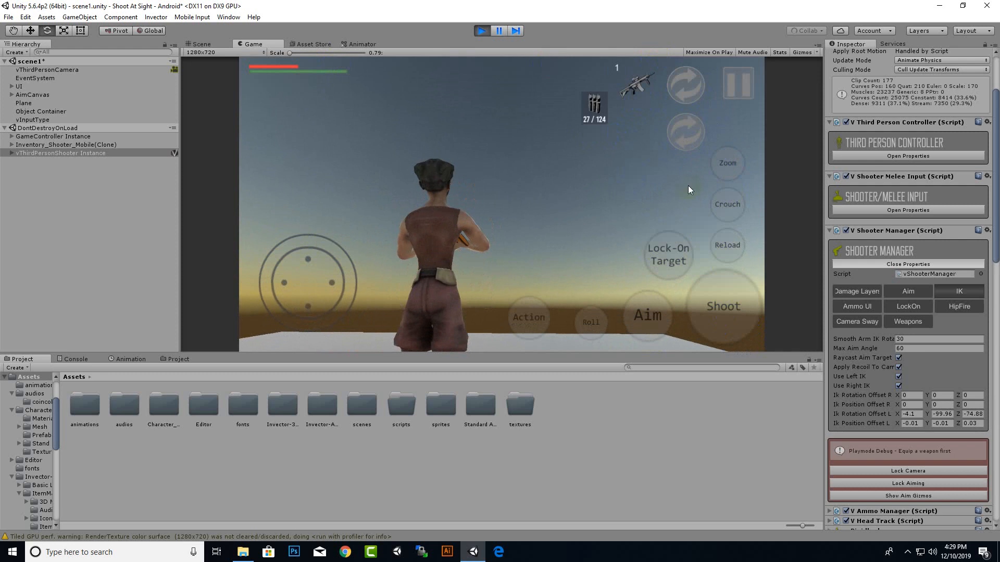
click(712, 317)
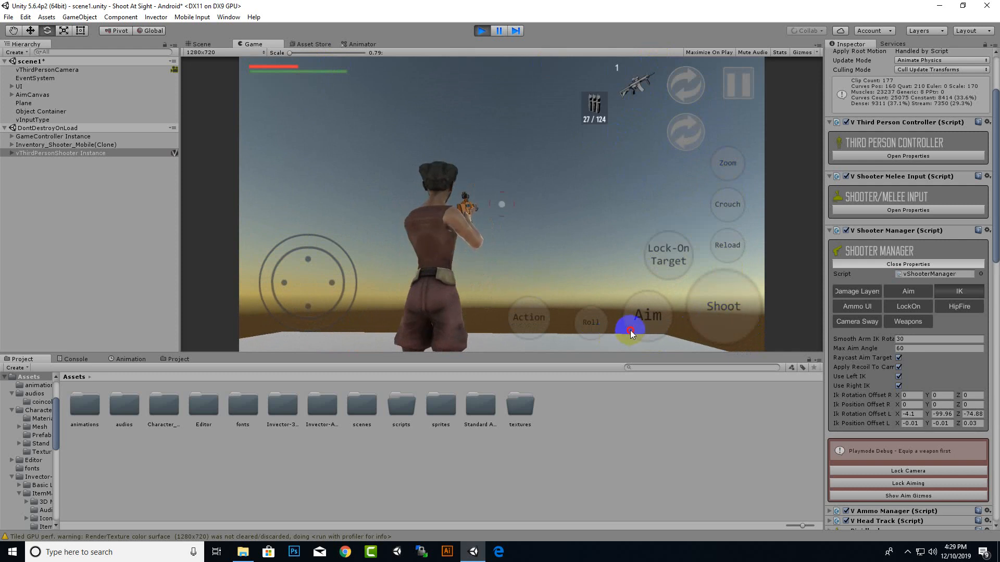
click(727, 163)
click(737, 311)
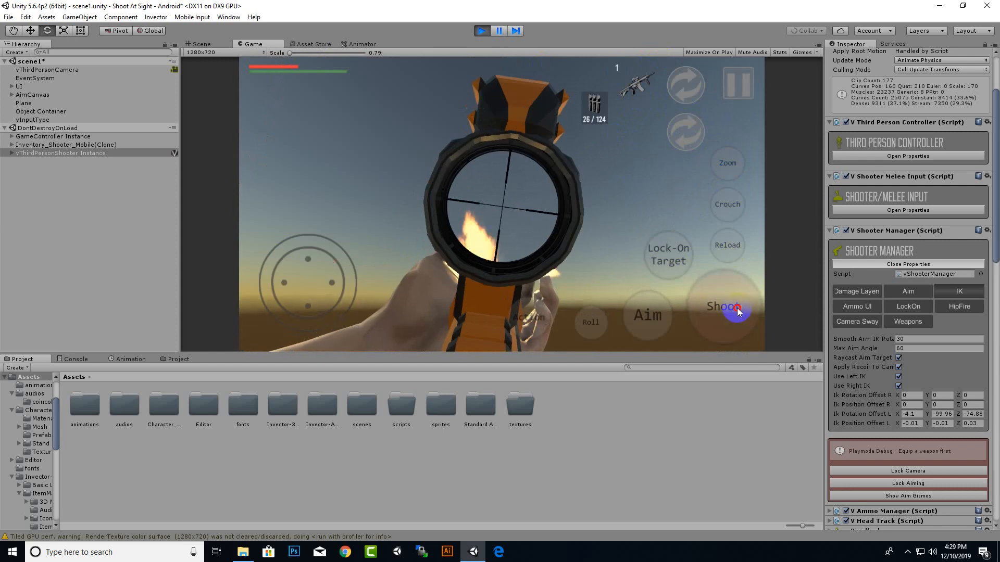
click(478, 31)
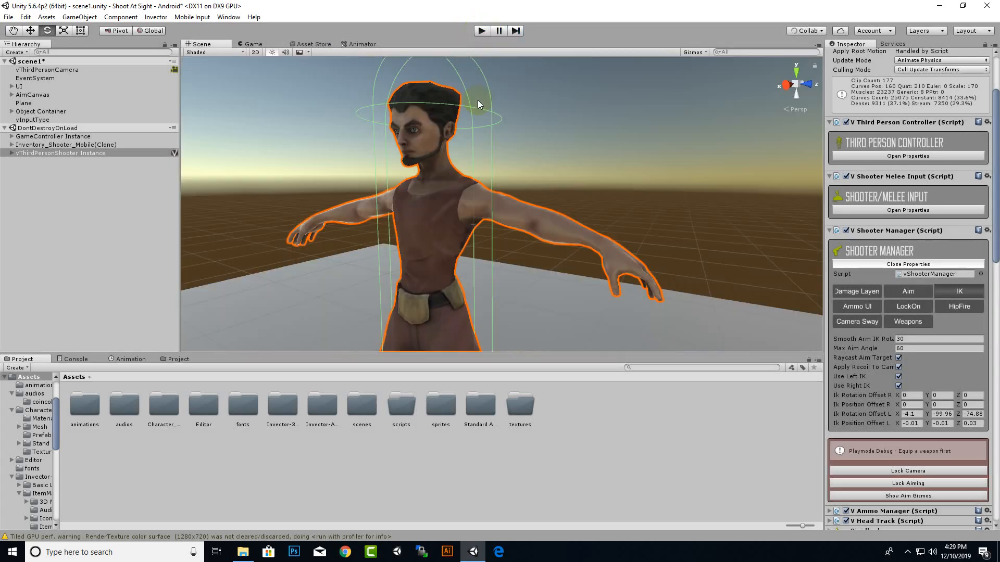
Step: Rename the vThirdPersonShooter object as Player
scroll(480, 200, down, 5)
alt+drag(546, 234, 577, 232)
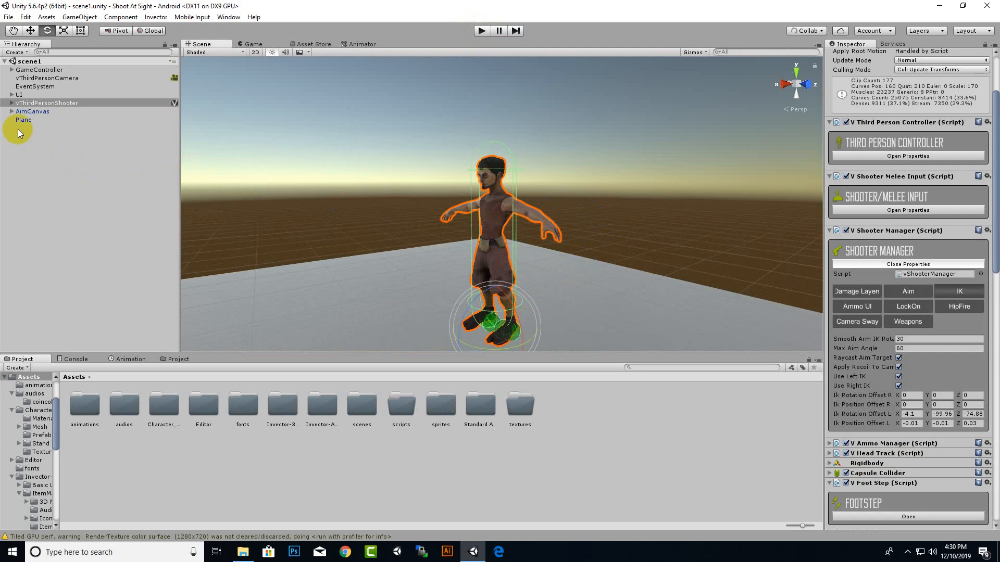
right_click(18, 101)
click(52, 138)
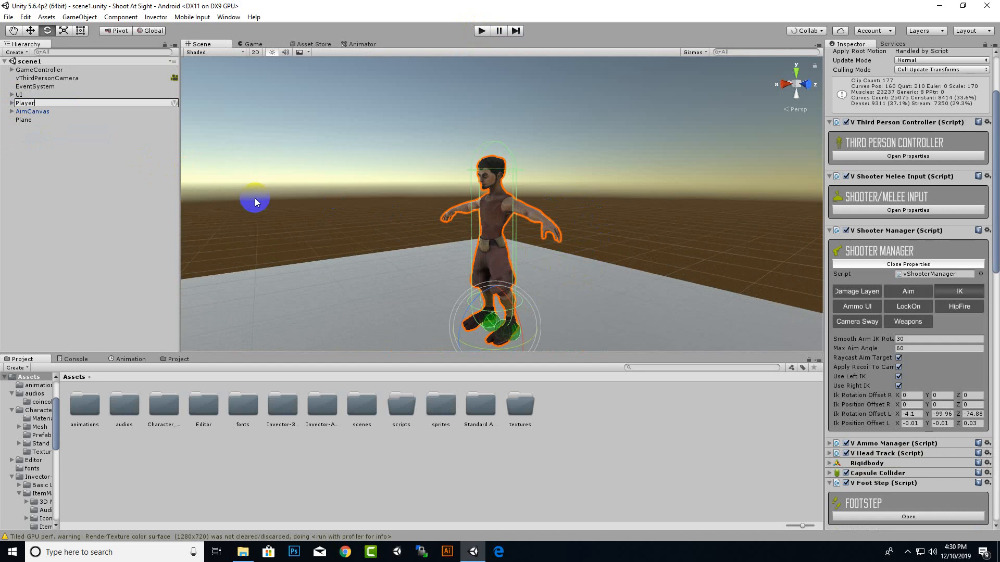
key(Return)
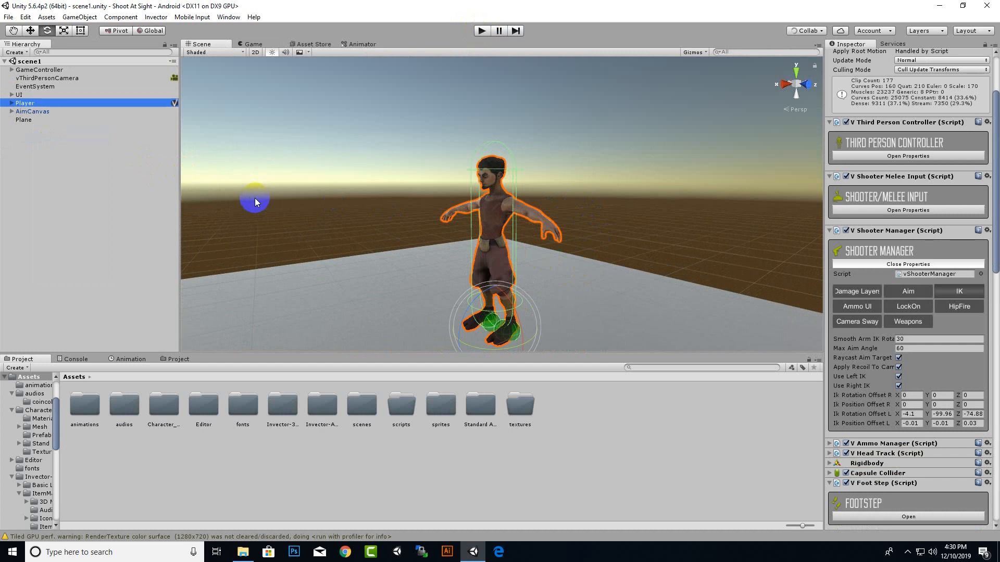